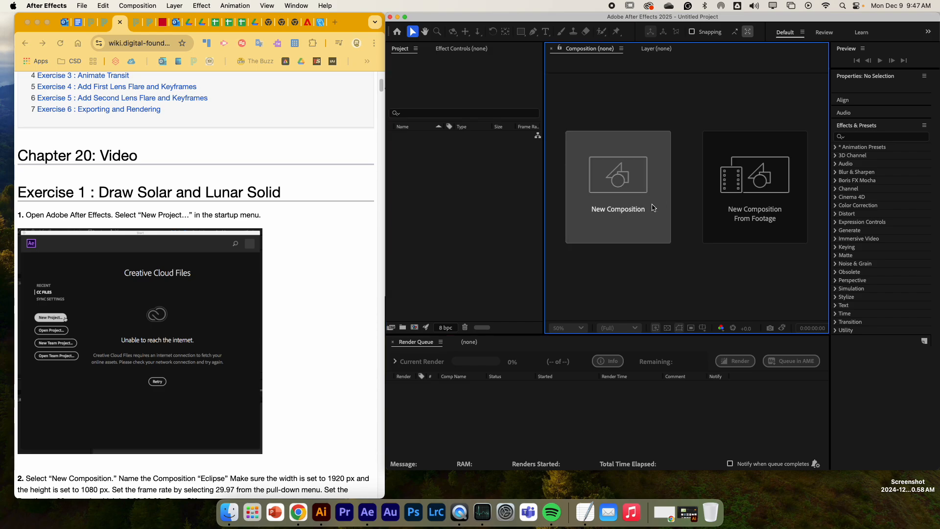
# Create a new 1920x1080 composition at 29.97 fps with a duration of 20 seconds.
pyautogui.click(654, 207)
pyautogui.scroll(-10, 223, 302)
pyautogui.scroll(3, 220, 303)
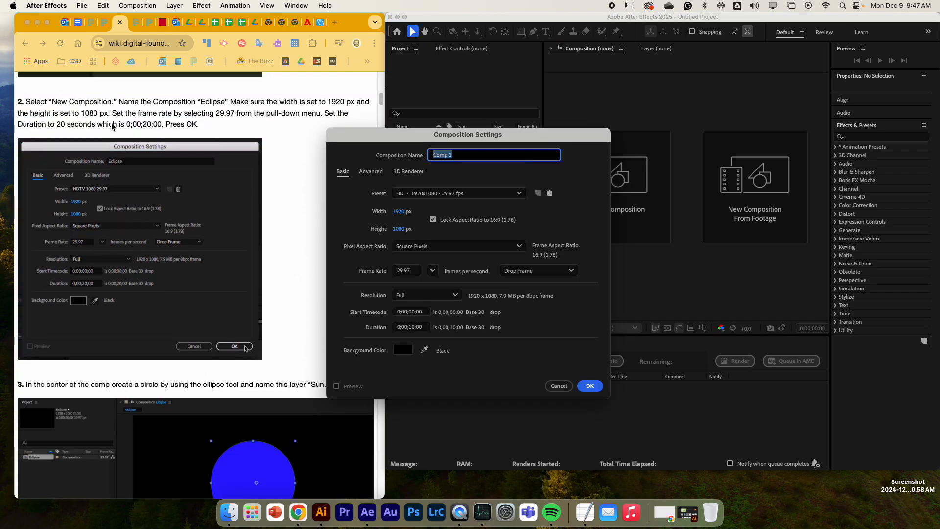
pyautogui.click(417, 327)
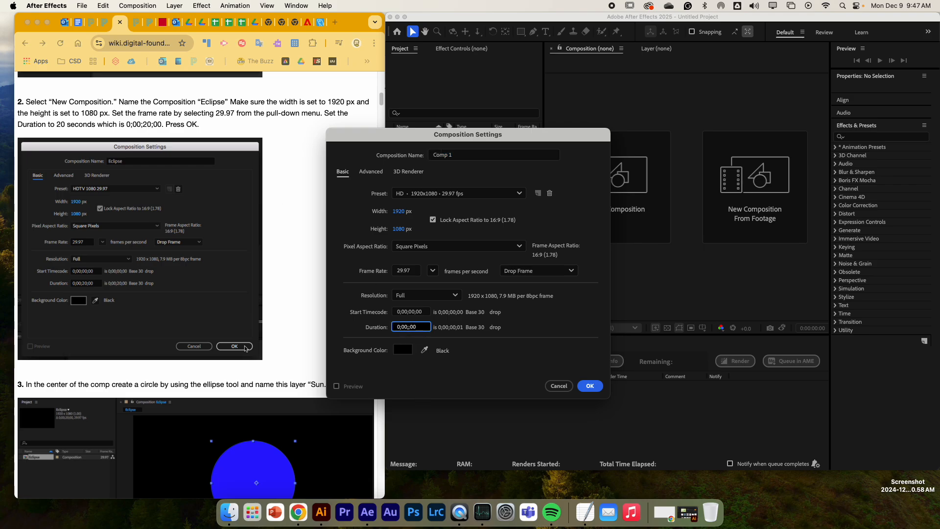
pyautogui.write('20')
pyautogui.click(582, 387)
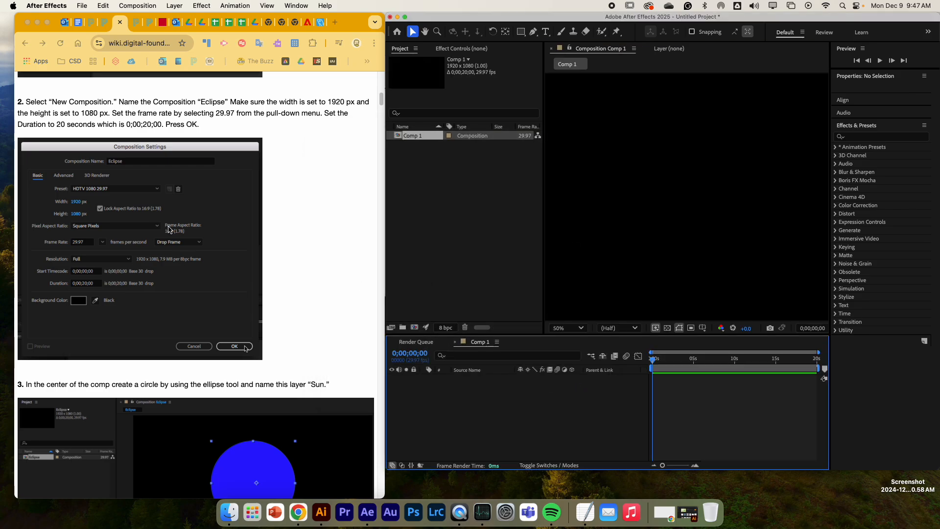
# Draw a circle about 299 px in diameter at the centre of the composition with the Ellipse tool.
pyautogui.scroll(-4, 225, 242)
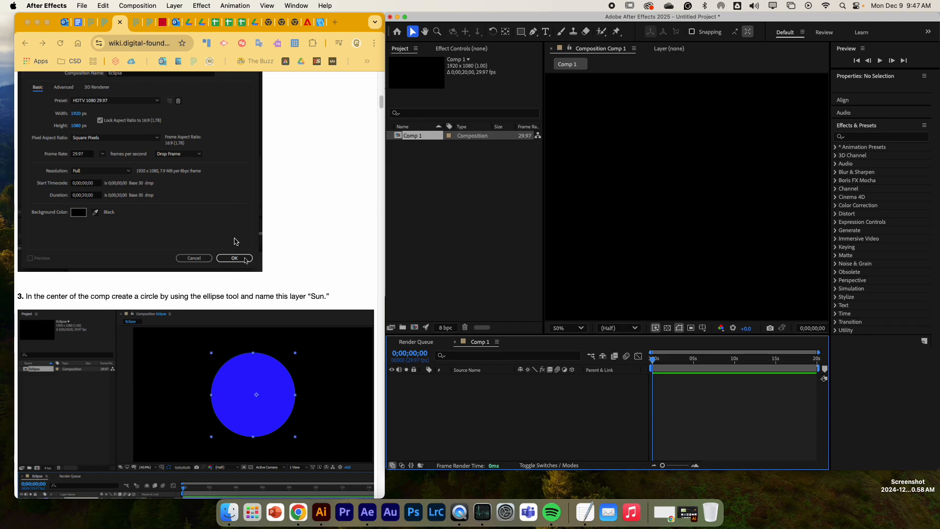
pyautogui.scroll(-2, 235, 243)
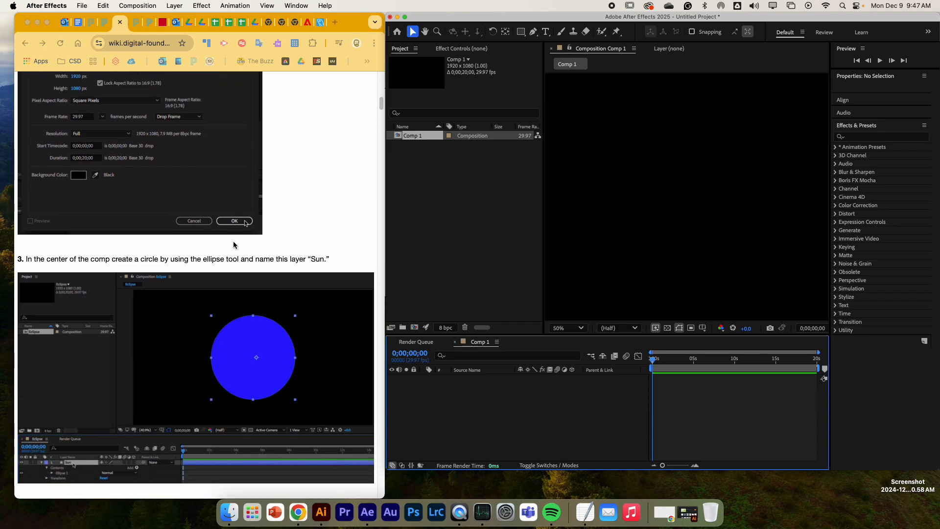
pyautogui.scroll(-1, 234, 244)
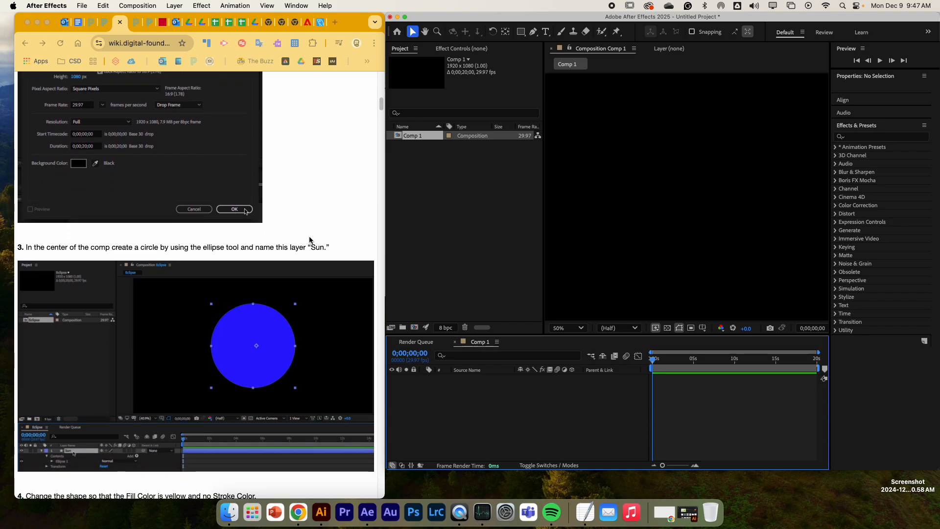
pyautogui.click(536, 243)
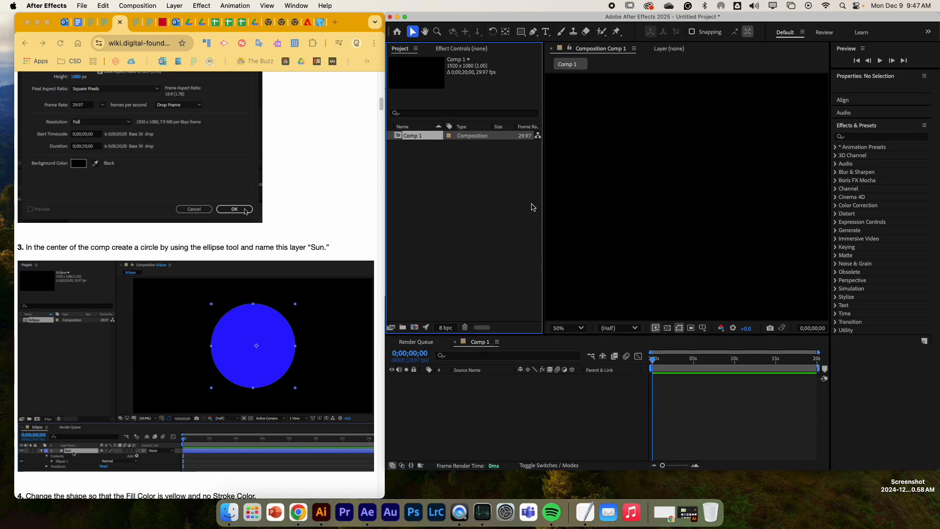
pyautogui.moveTo(521, 32); pyautogui.dragTo(543, 53)
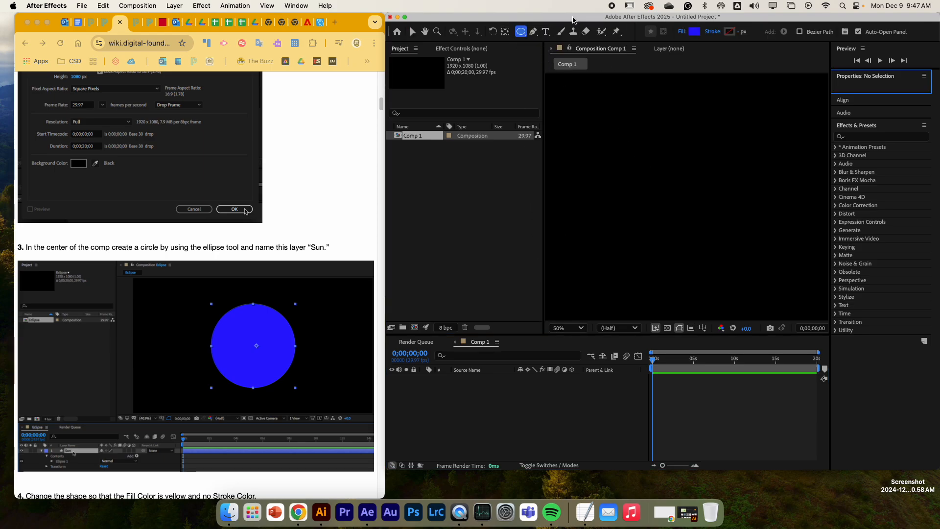
pyautogui.moveTo(649, 163)
pyautogui.mouseDown()
pyautogui.moveTo(719, 202)
pyautogui.moveTo(768, 279)
pyautogui.moveTo(726, 263)
pyautogui.moveTo(697, 225)
pyautogui.moveTo(705, 245)
pyautogui.moveTo(692, 233)
pyautogui.moveTo(695, 244)
pyautogui.moveTo(678, 237)
pyautogui.mouseUp()
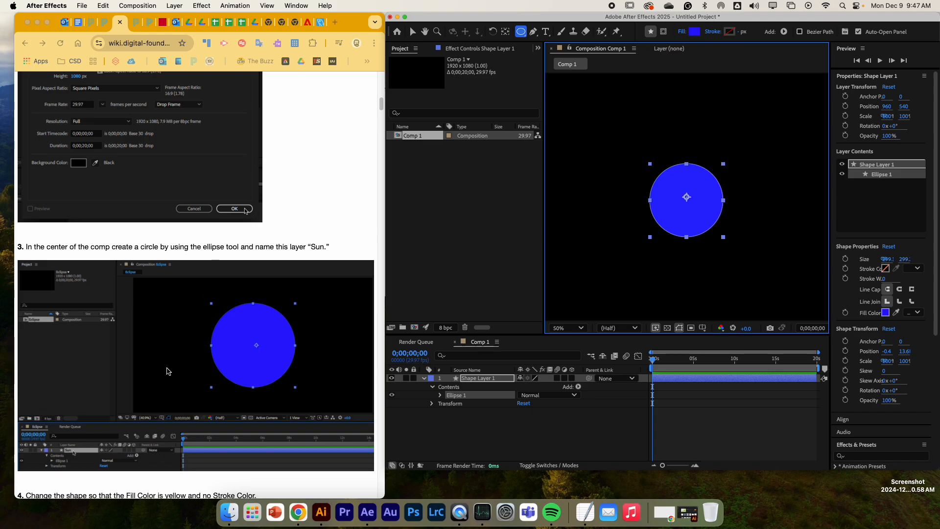
# Rename the circle's shape layer as Sun.
pyautogui.scroll(-5, 168, 369)
pyautogui.doubleClick(473, 379)
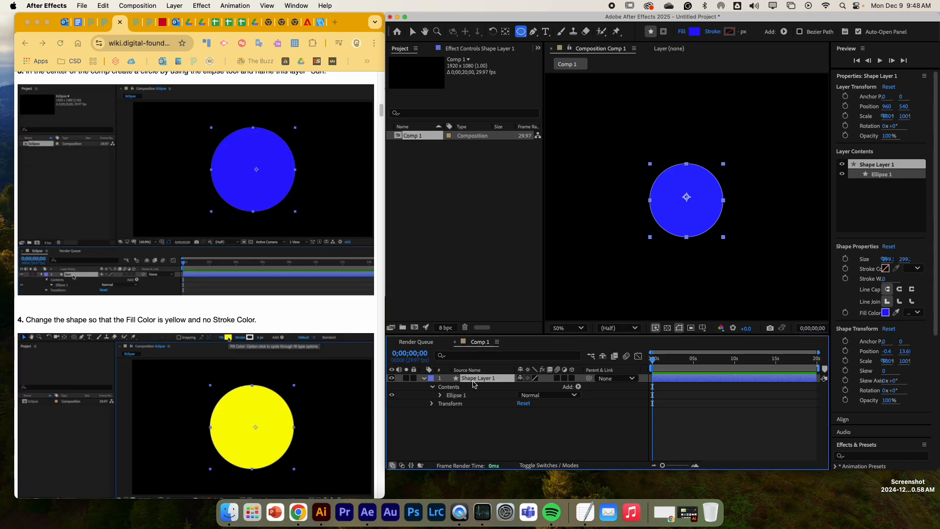
pyautogui.doubleClick(472, 379)
pyautogui.click(483, 424)
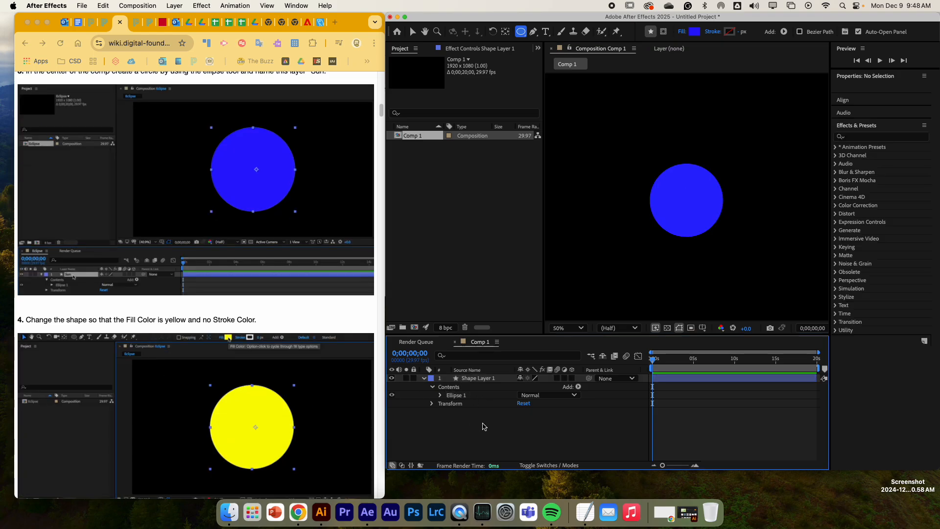
pyautogui.click(470, 377)
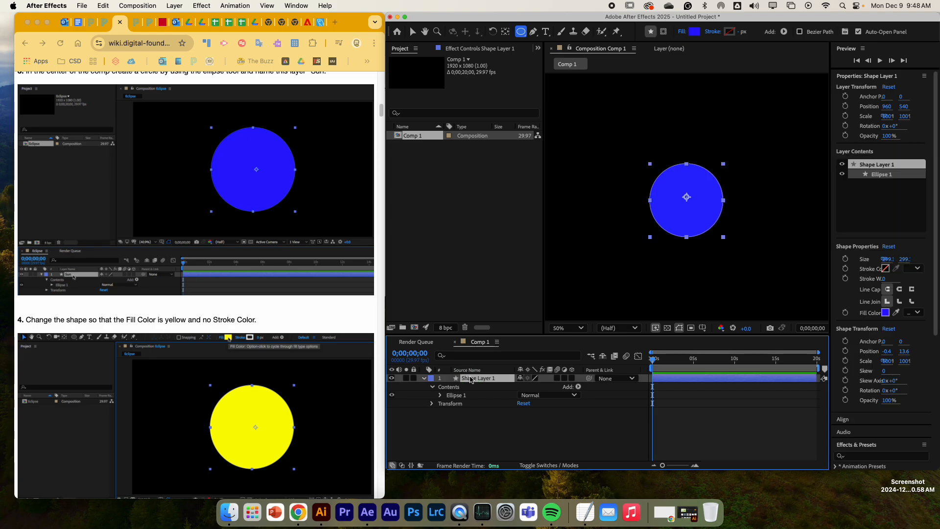
pyautogui.rightClick(471, 380)
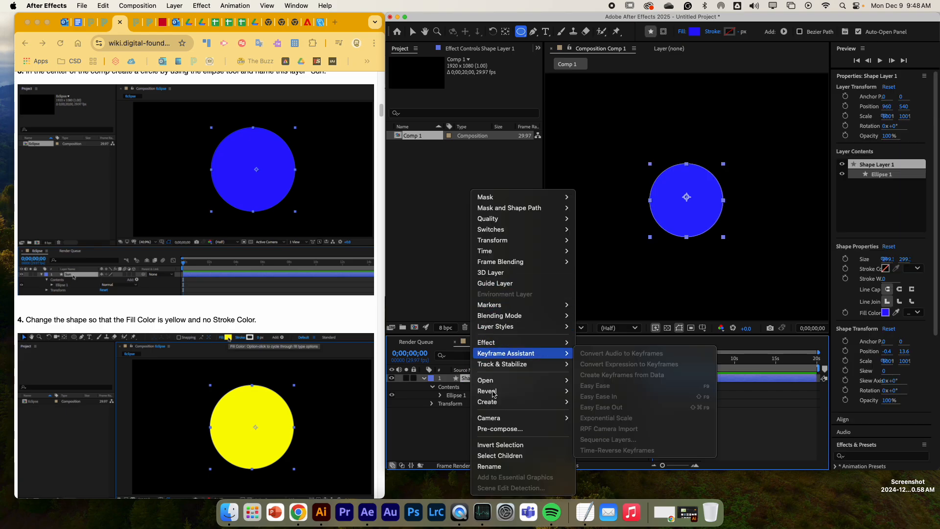
pyautogui.click(492, 467)
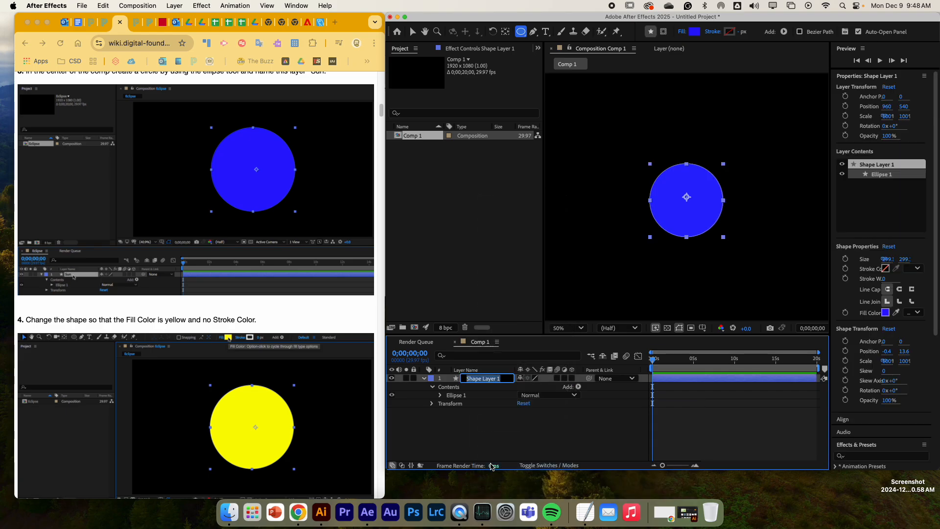
pyautogui.write('Sun')
pyautogui.press('Return')
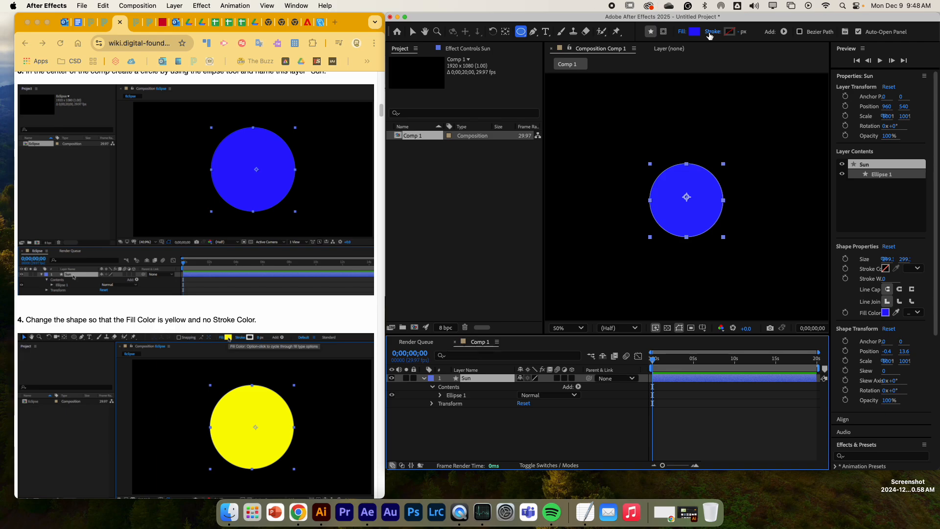
# Change the fill color of the Sun circle to yellow.
pyautogui.click(693, 32)
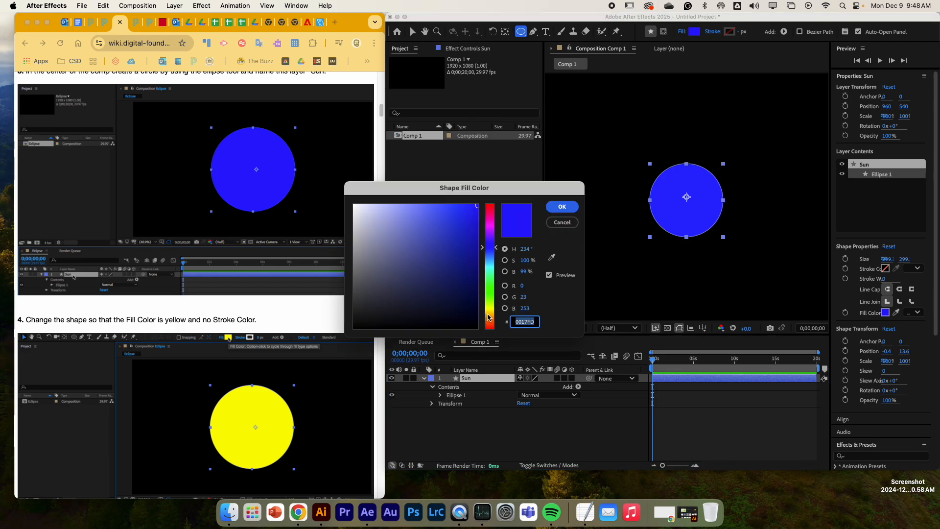
pyautogui.click(489, 310)
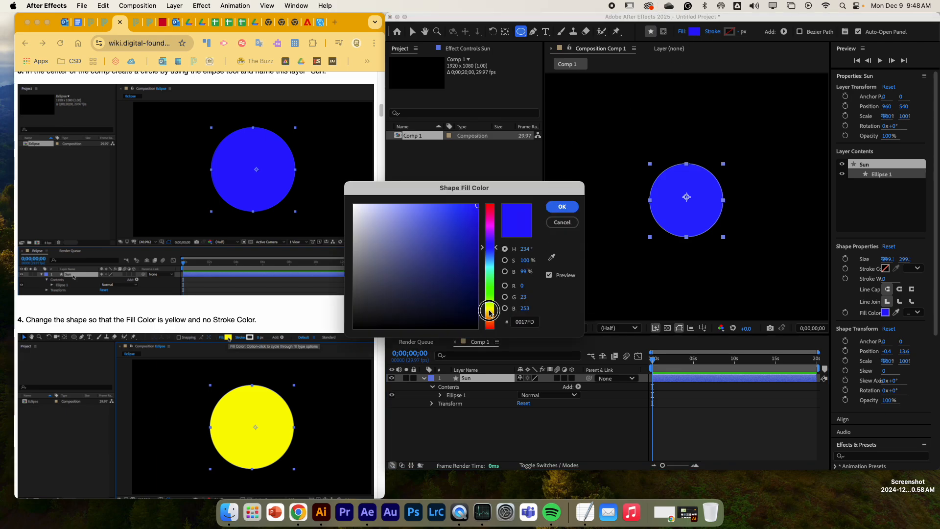
pyautogui.click(562, 206)
pyautogui.click(730, 32)
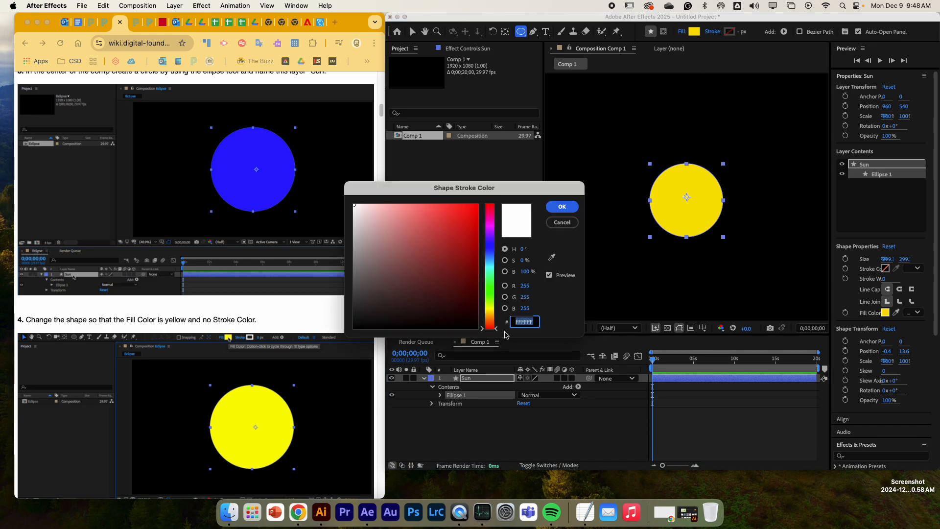
pyautogui.click(562, 223)
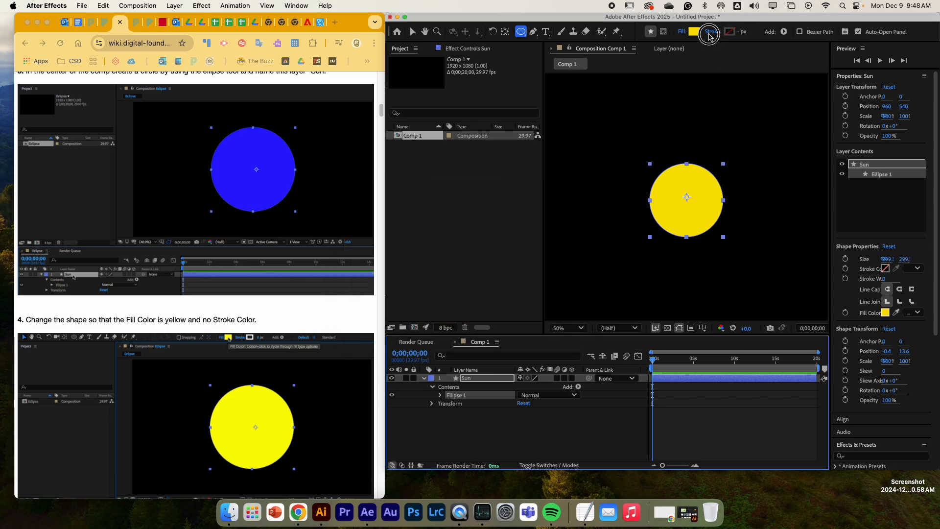
pyautogui.click(729, 32)
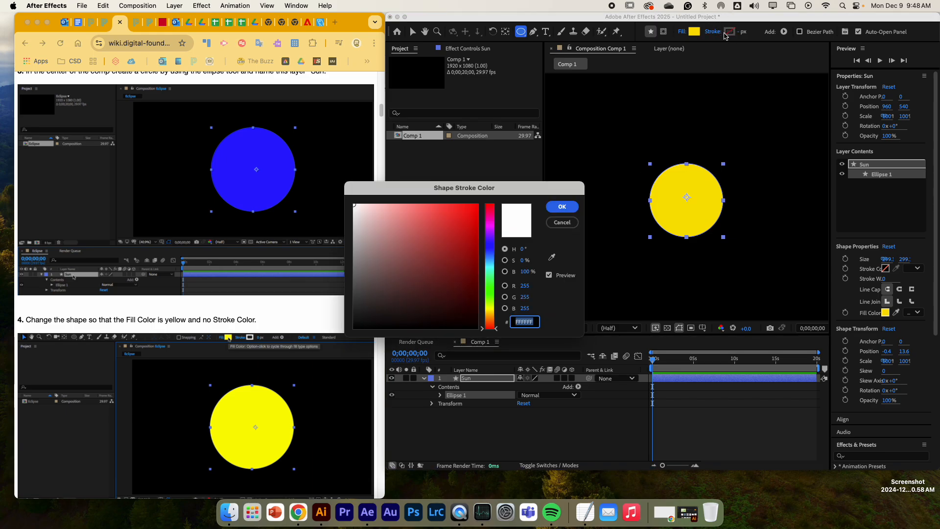
pyautogui.click(564, 223)
# Confirm None as the stroke type of the Sun circle in the stroke options.
pyautogui.click(718, 32)
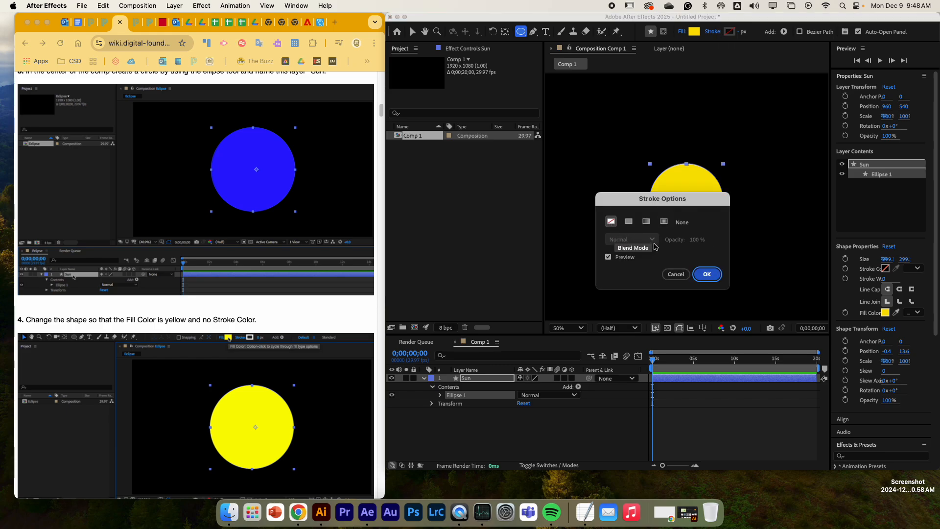
pyautogui.click(702, 272)
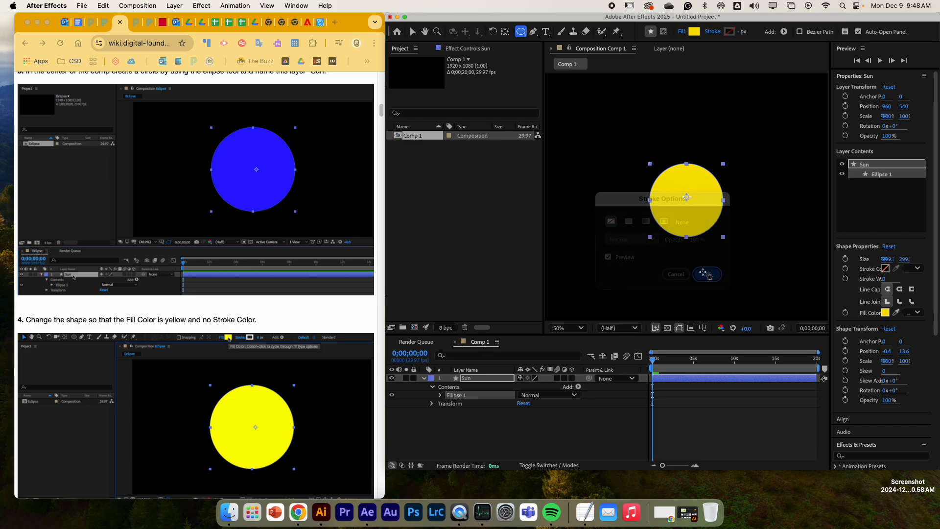
# Collapse the Sun layer's properties and duplicate the layer.
pyautogui.scroll(-2, 330, 319)
pyautogui.scroll(-10, 330, 318)
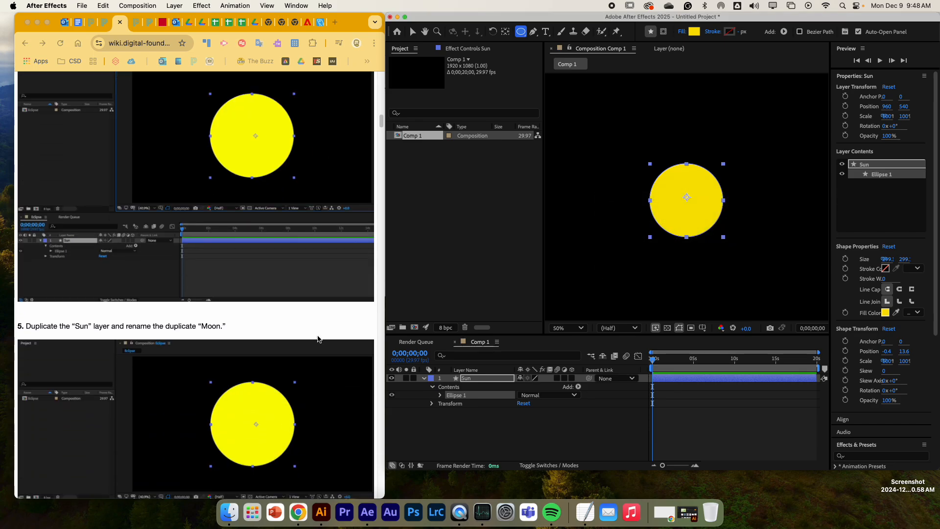
pyautogui.click(441, 443)
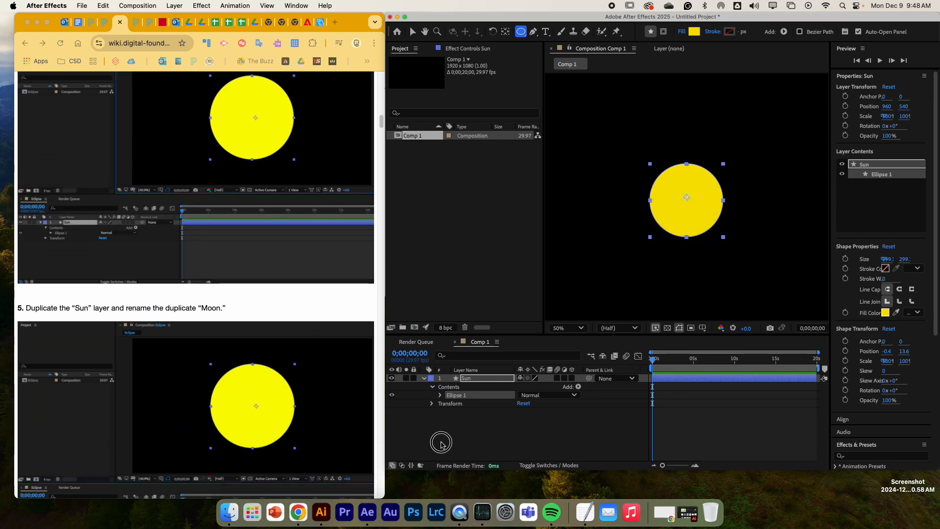
pyautogui.click(471, 379)
pyautogui.rightClick(482, 381)
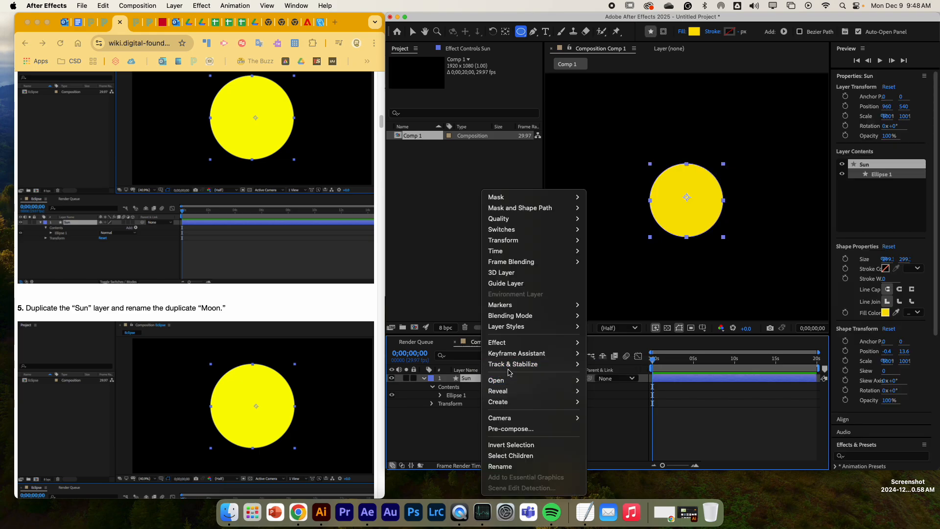
pyautogui.click(435, 446)
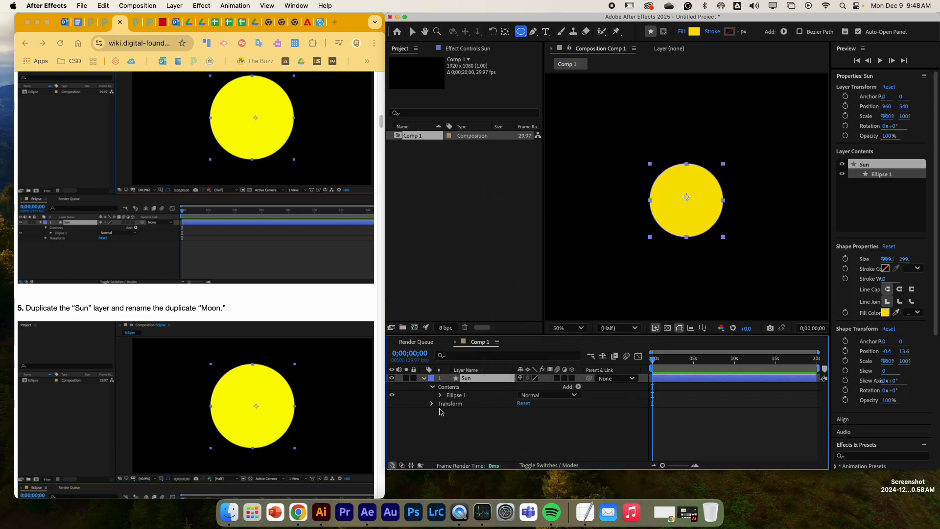
pyautogui.click(424, 378)
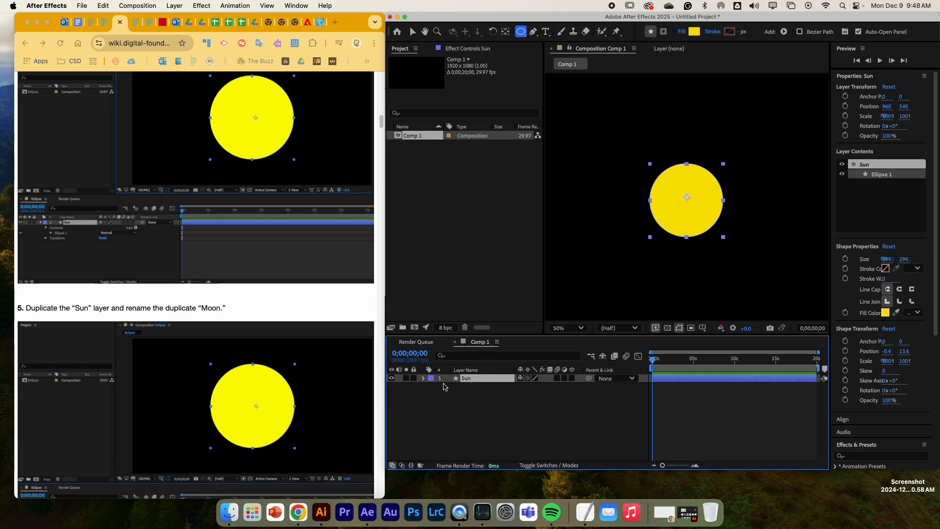
pyautogui.press('super+d')
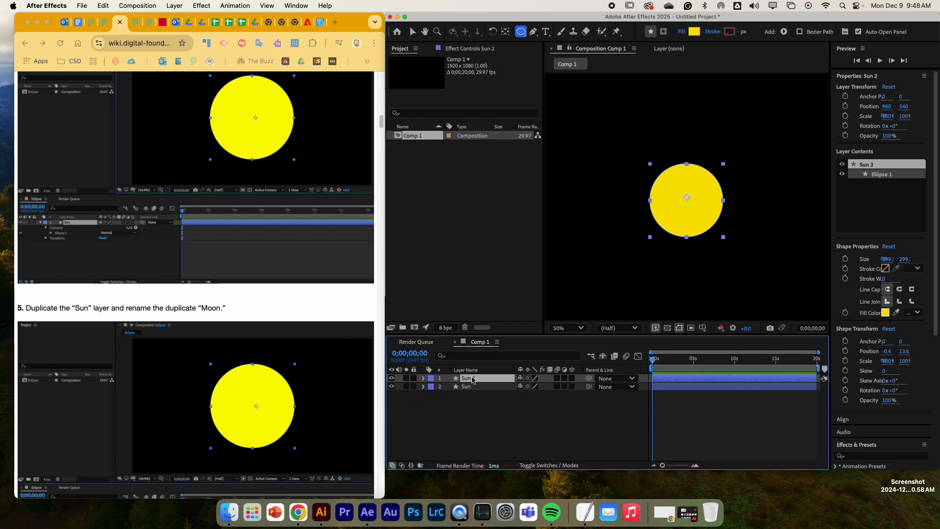
# Rename the duplicated Sun layer as Moon.
pyautogui.rightClick(472, 379)
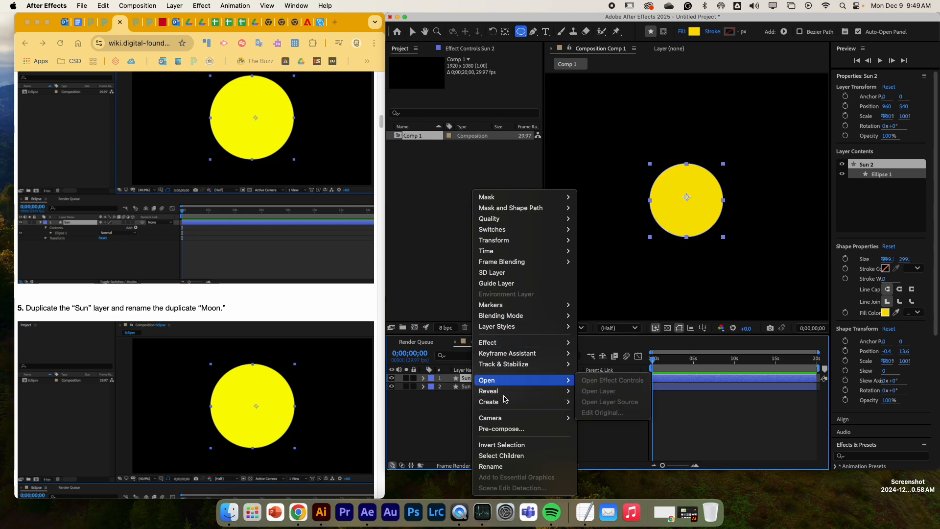
pyautogui.click(499, 466)
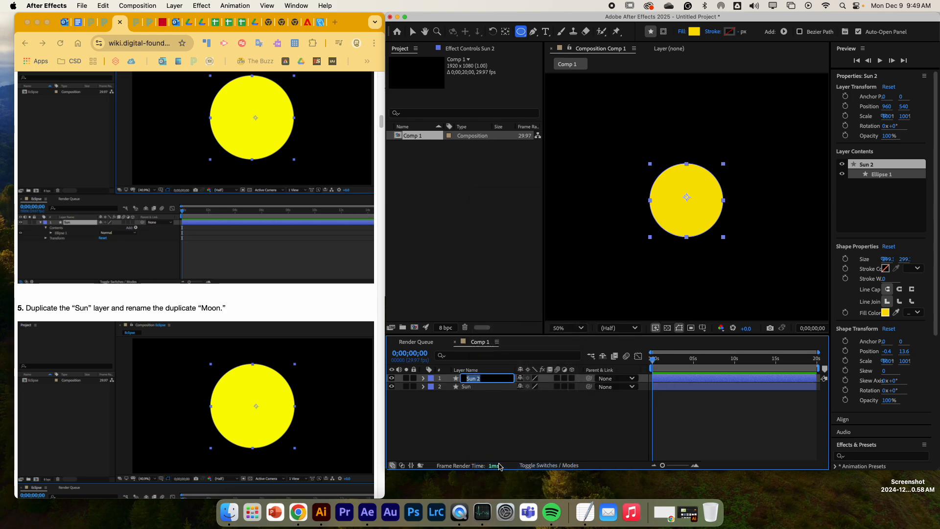
pyautogui.write('Moon')
pyautogui.press('Return')
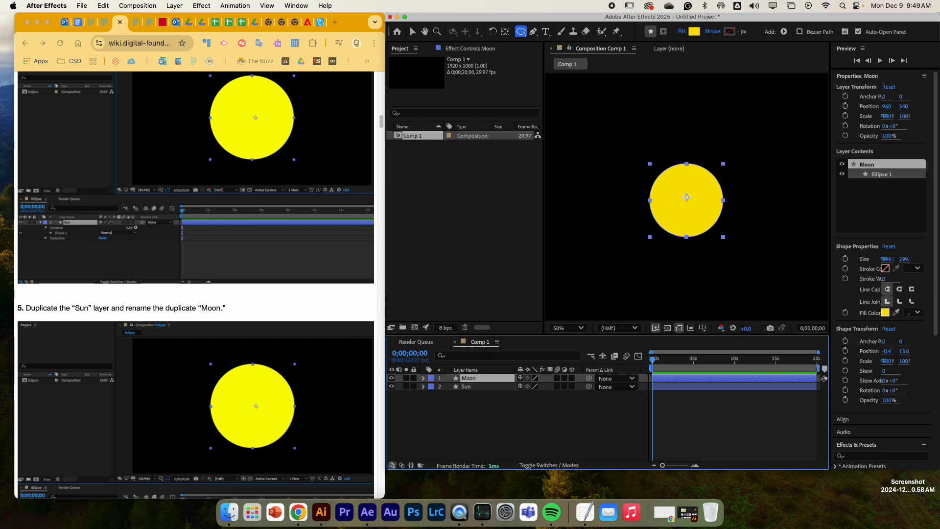
# Change the fill color of the Moon circle to black (000000).
pyautogui.click(277, 316)
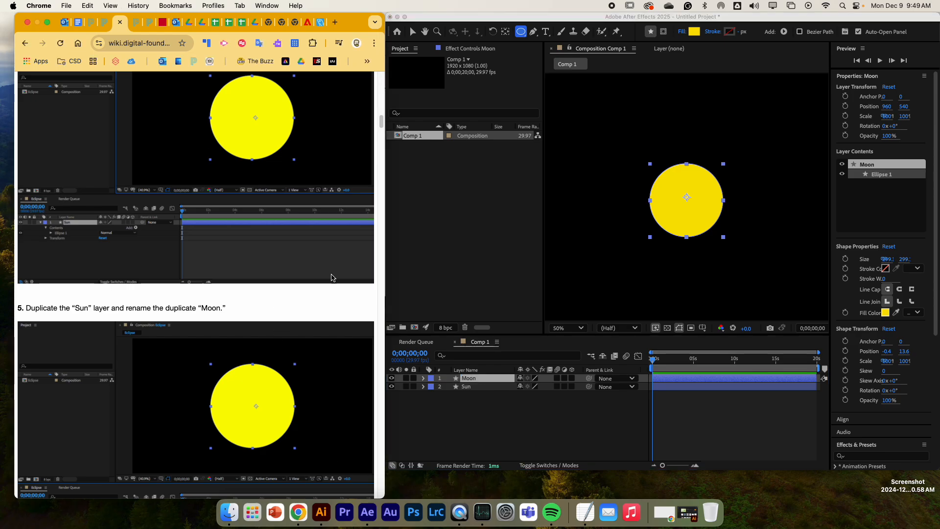
pyautogui.scroll(-5, 241, 339)
pyautogui.scroll(-5, 241, 339)
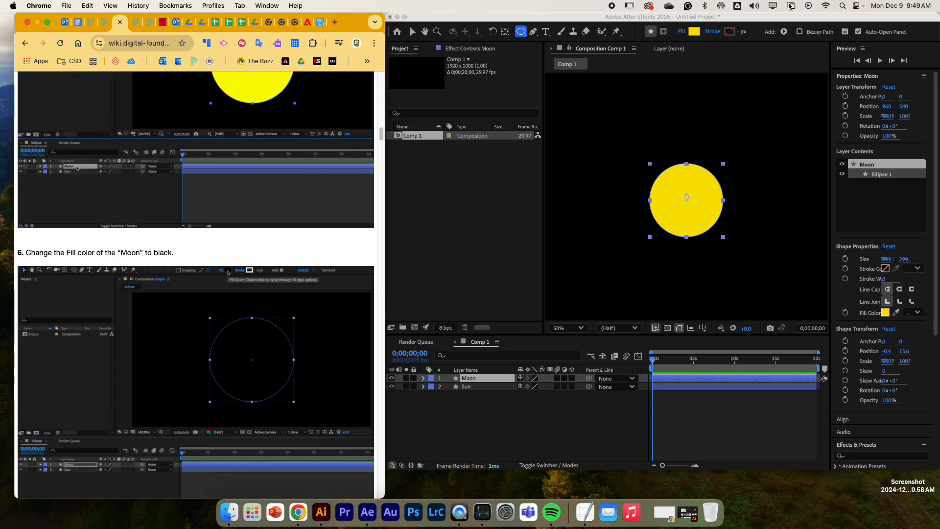
pyautogui.click(694, 33)
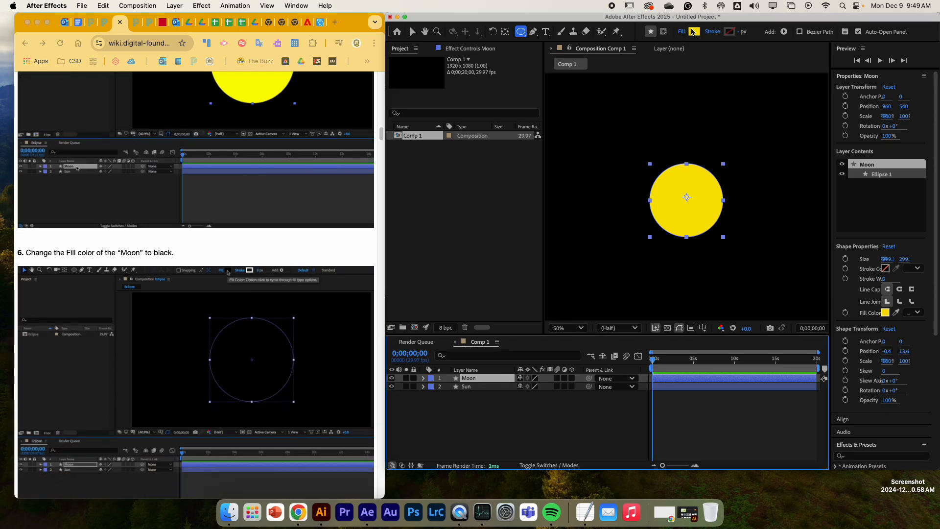
pyautogui.moveTo(465, 242); pyautogui.dragTo(343, 330)
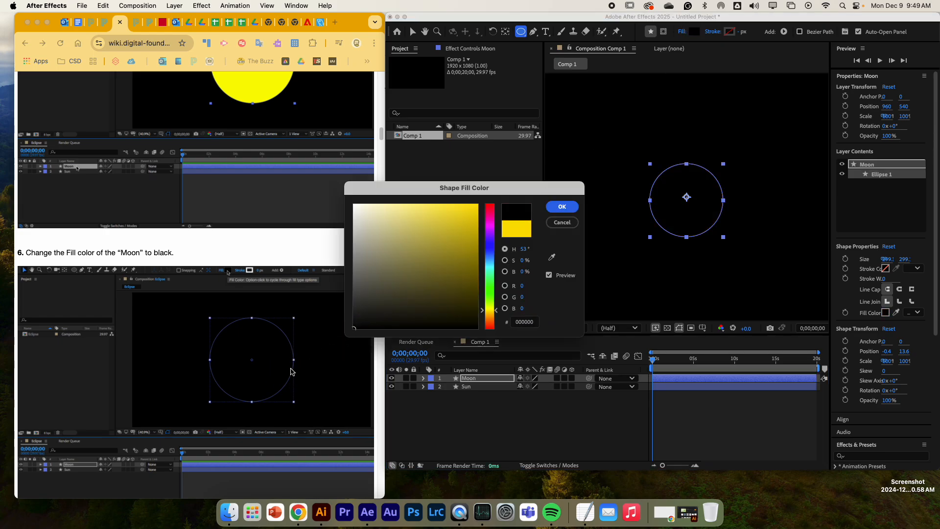
pyautogui.click(562, 206)
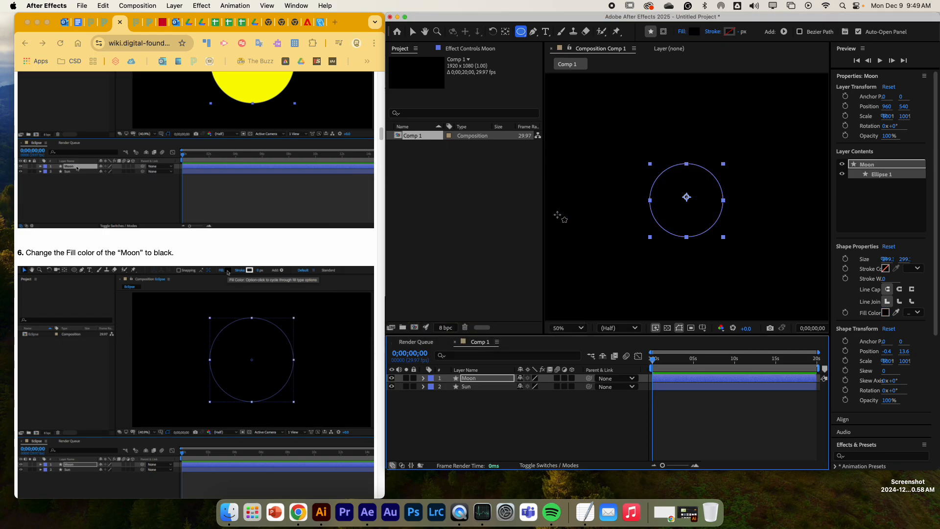
# Search the effects library for "glow" and apply the Stylize Glow effect to the Sun layer.
pyautogui.scroll(-10, 128, 327)
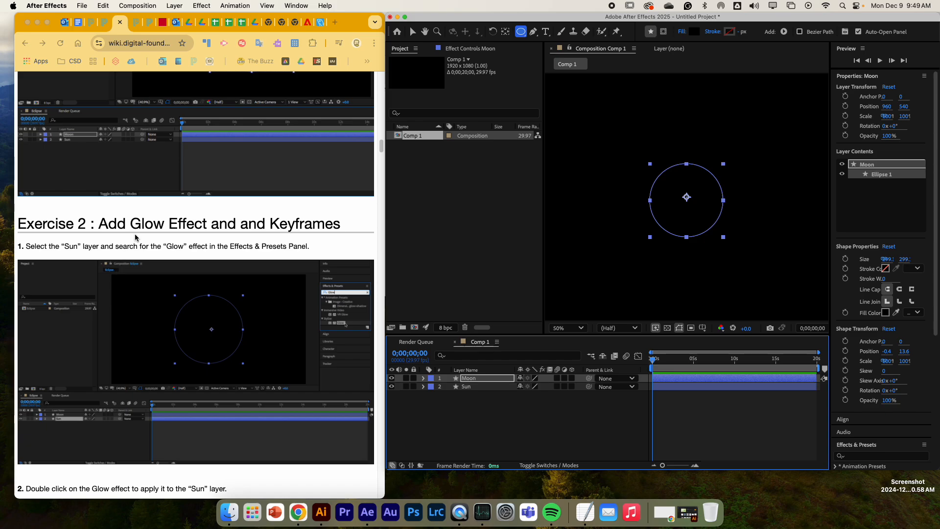
pyautogui.scroll(-1, 135, 234)
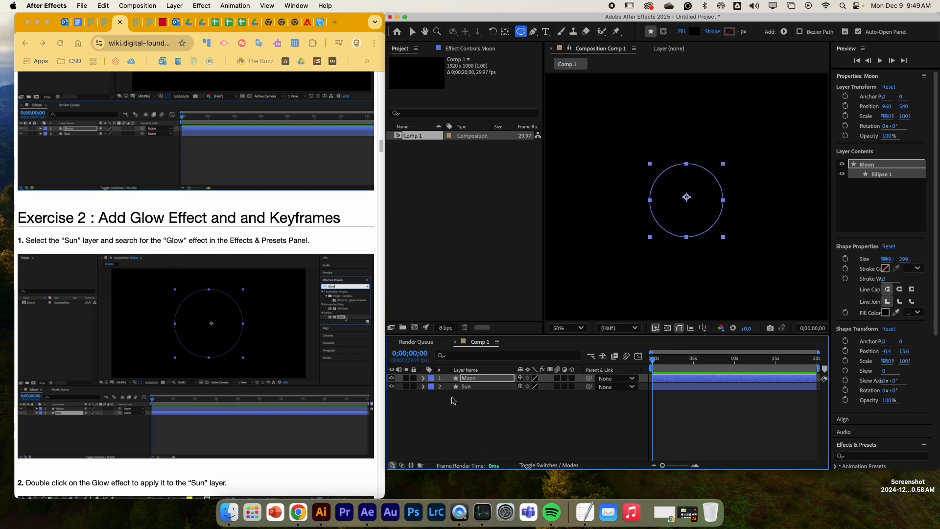
pyautogui.click(466, 387)
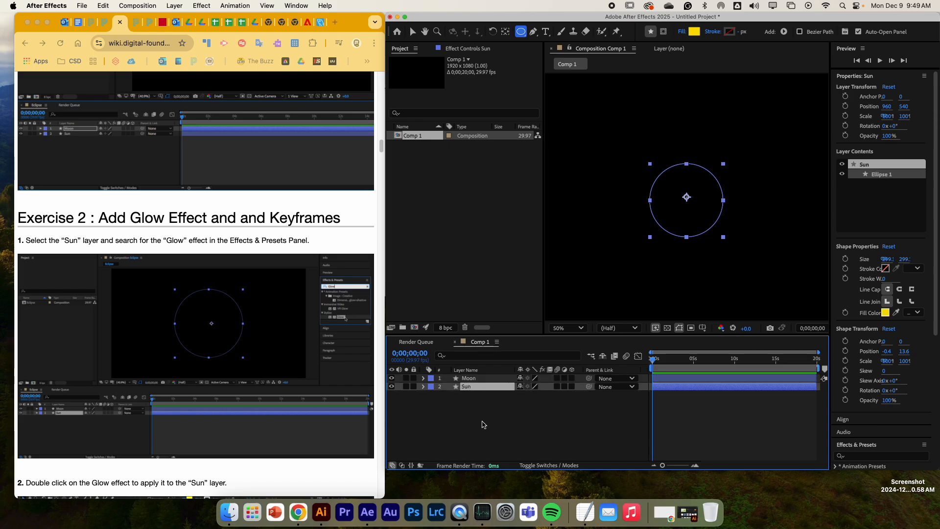
pyautogui.click(891, 444)
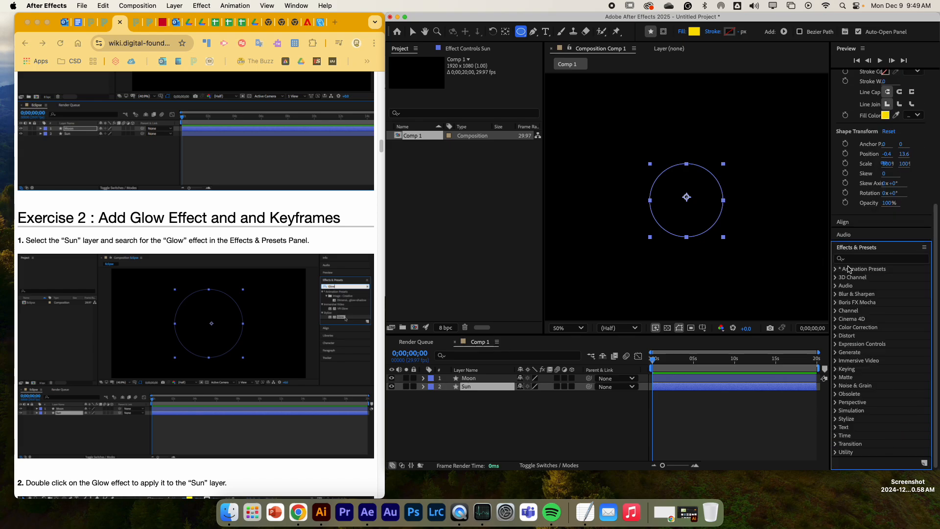
pyautogui.click(846, 258)
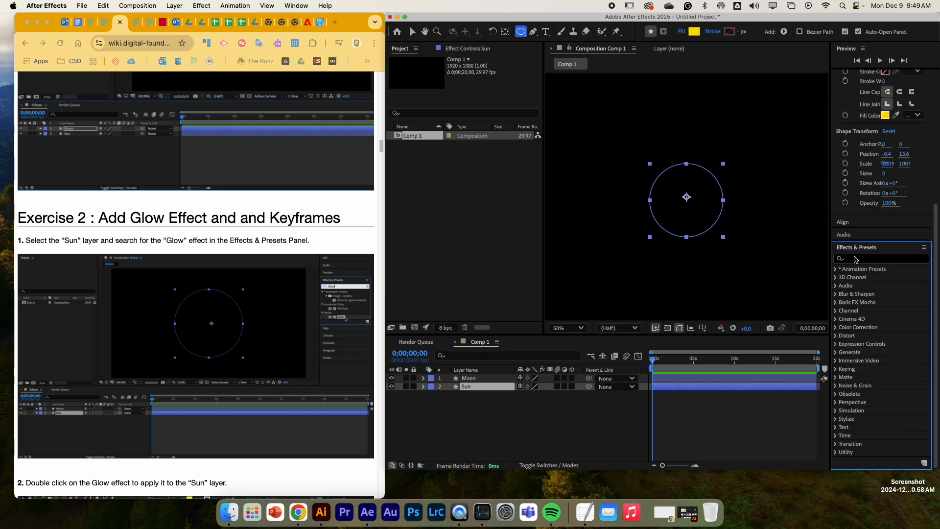
pyautogui.click(855, 259)
pyautogui.write('glow')
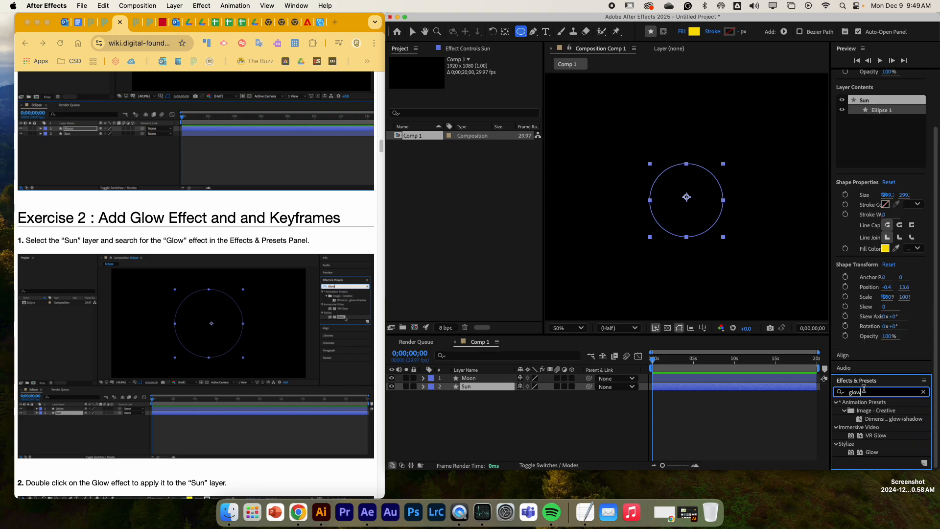
pyautogui.moveTo(871, 452); pyautogui.dragTo(465, 390)
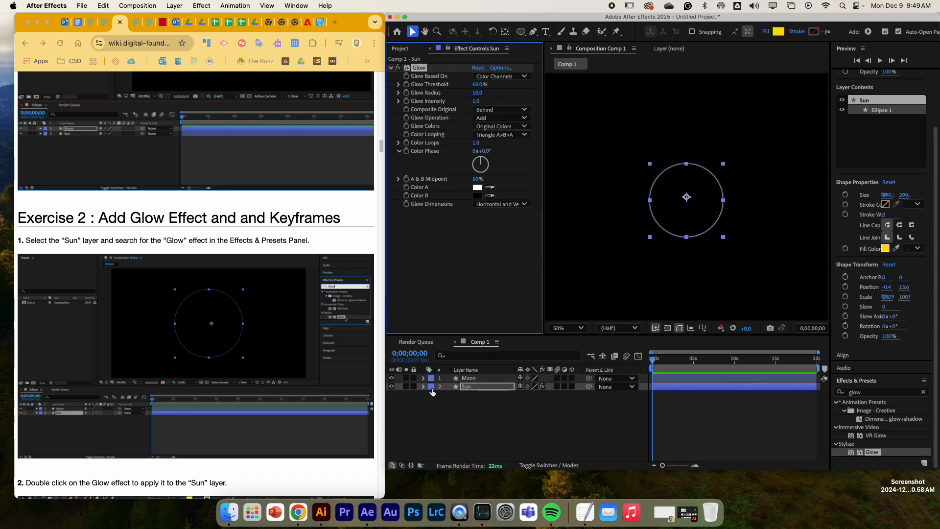
# Expand the Sun layer's Glow effect properties in the timeline and set the Glow Radius to 300.
pyautogui.scroll(-4, 215, 327)
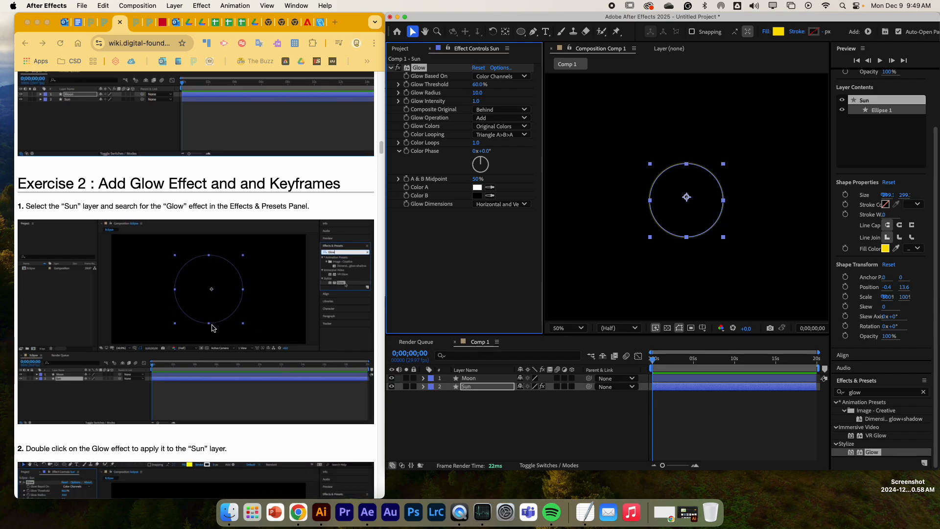
pyautogui.click(424, 387)
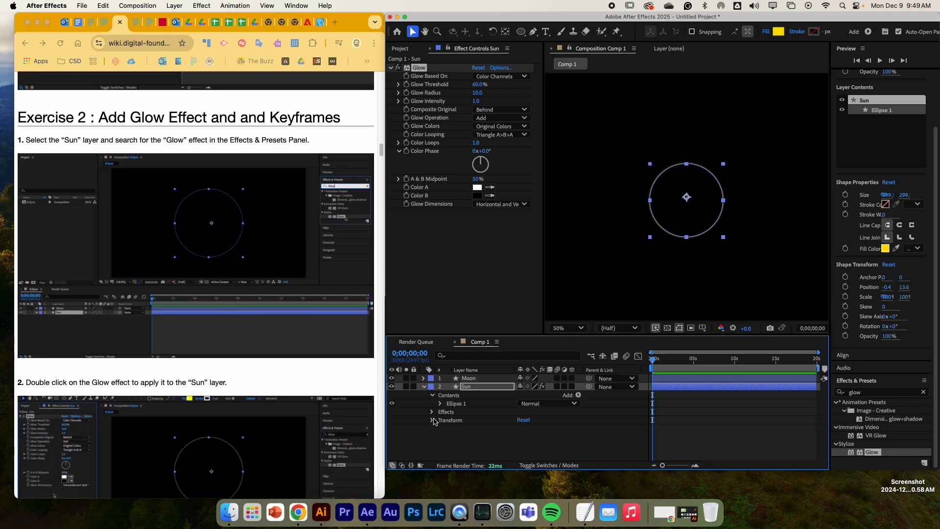
pyautogui.click(432, 412)
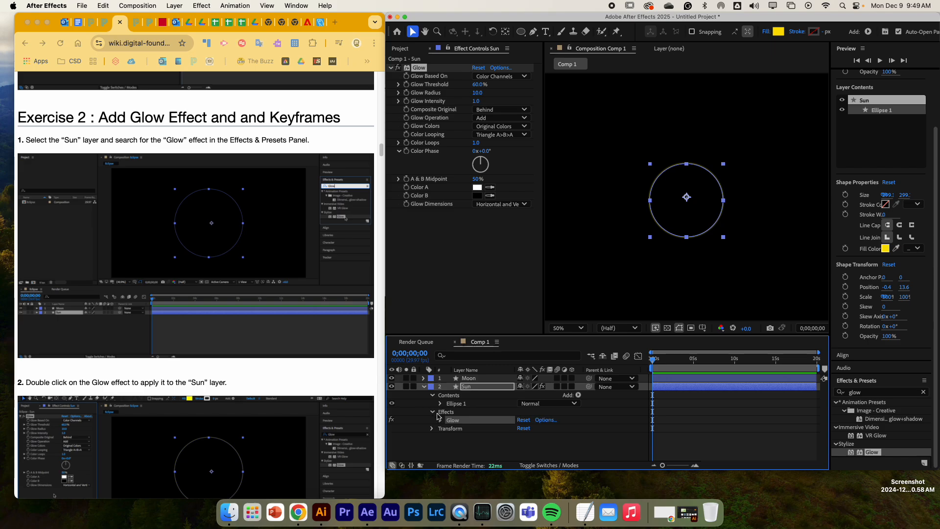
pyautogui.scroll(-5, 236, 421)
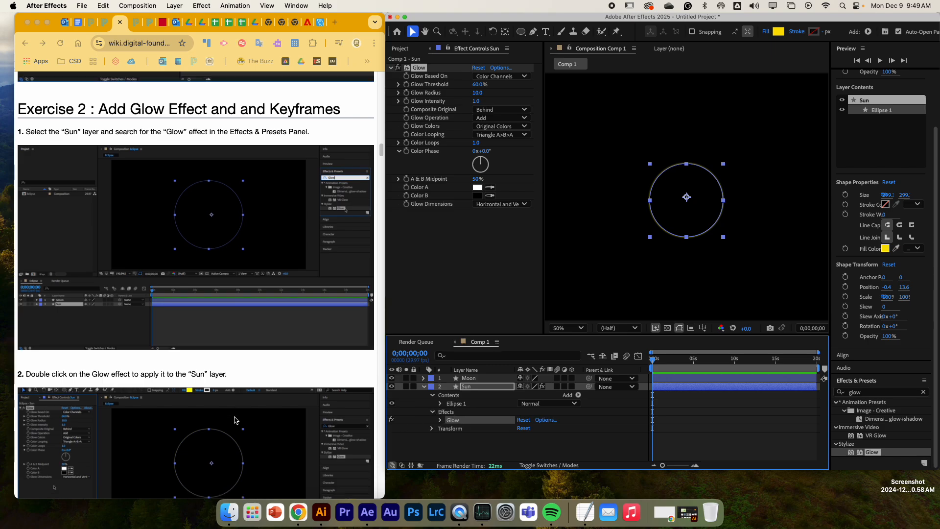
pyautogui.click(441, 420)
pyautogui.scroll(-1, 461, 421)
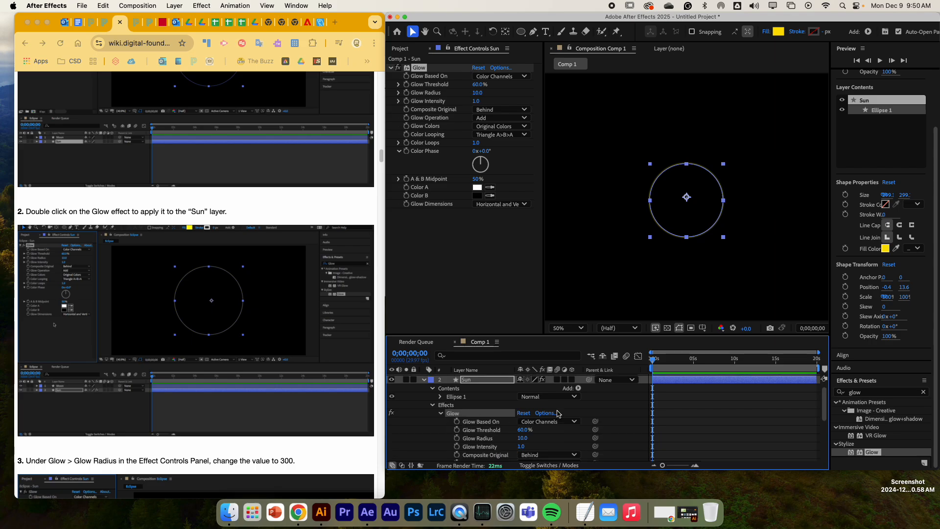
pyautogui.scroll(-3, 559, 413)
pyautogui.scroll(-4, 283, 406)
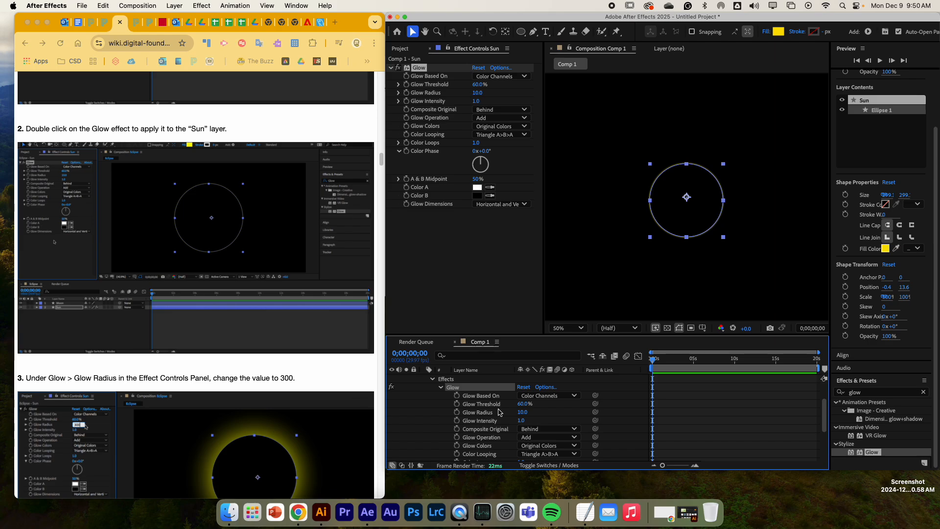
pyautogui.click(521, 412)
pyautogui.write('3')
pyautogui.press('Return')
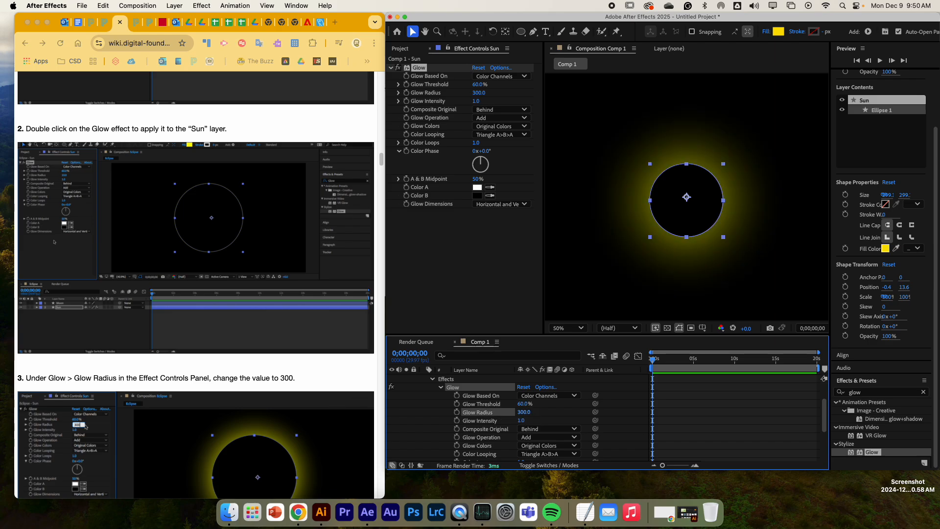
# Move the playhead to 0;00;09;00 and create a Glow Radius keyframe on the Sun layer there.
pyautogui.scroll(-8, 311, 404)
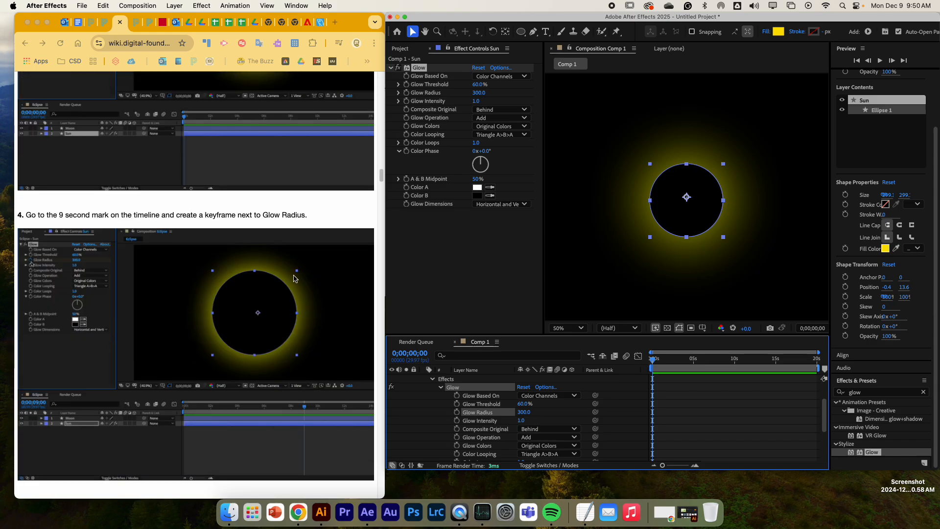
pyautogui.click(677, 361)
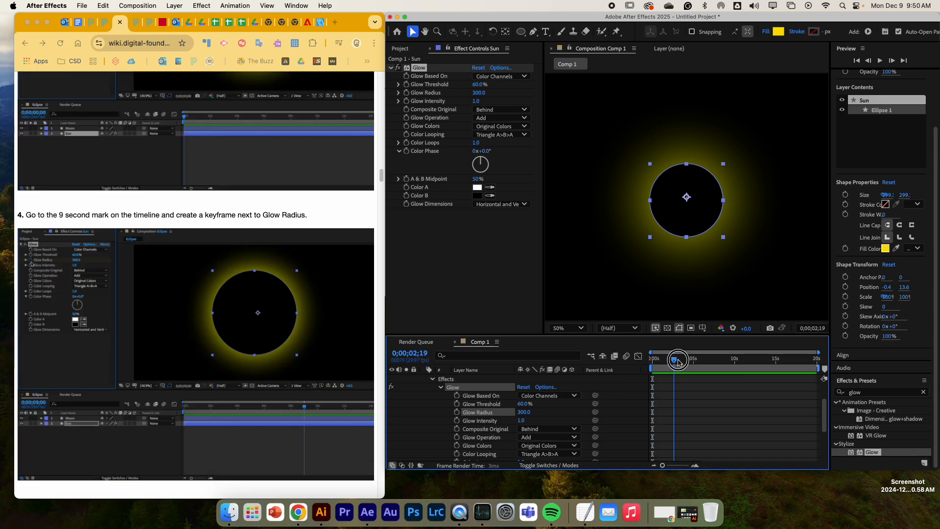
pyautogui.moveTo(677, 361); pyautogui.dragTo(729, 360)
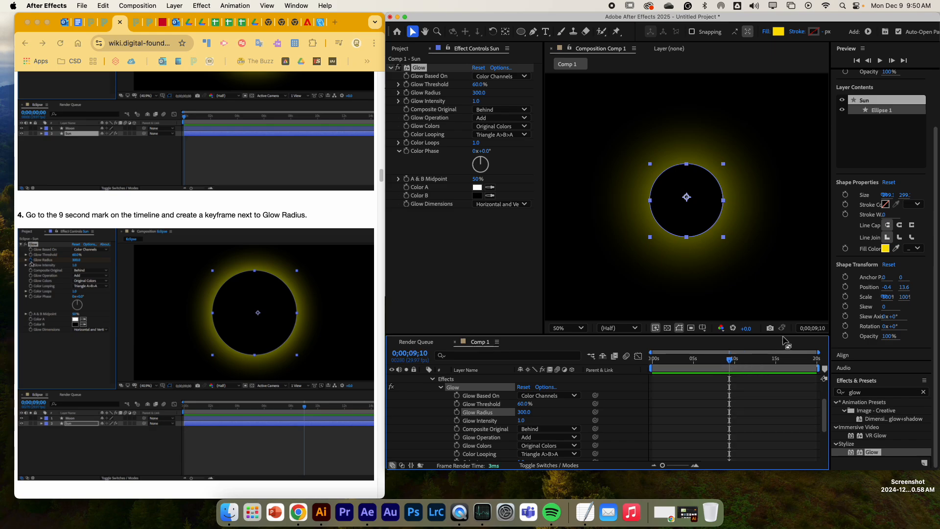
pyautogui.click(819, 330)
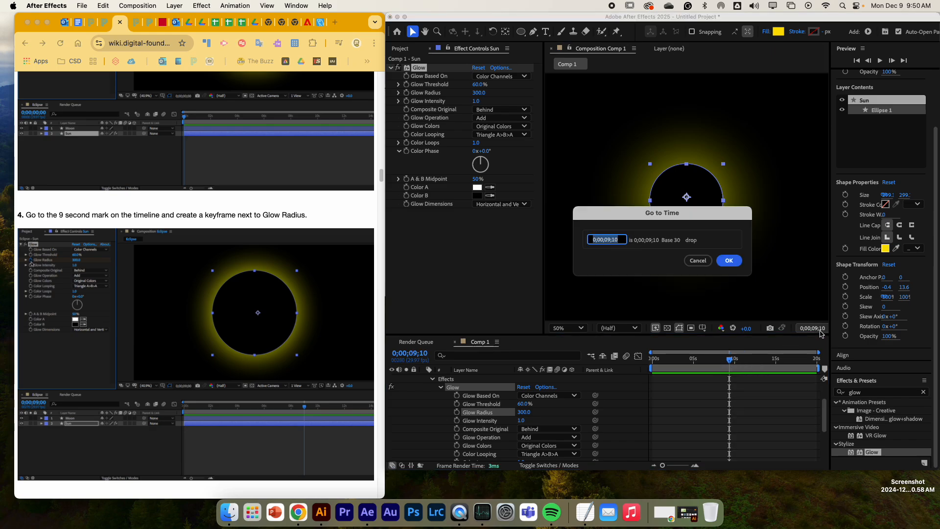
pyautogui.click(618, 239)
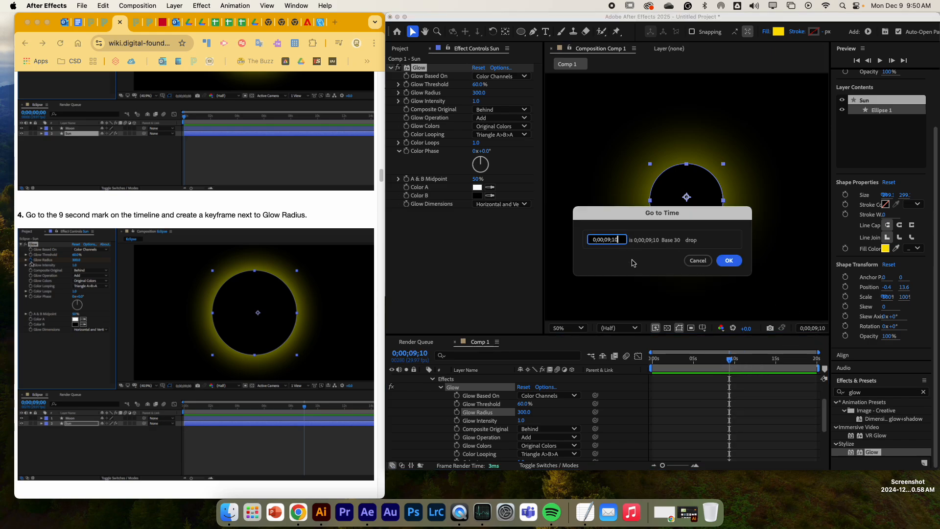
pyautogui.press('BackSpace')
pyautogui.click(729, 261)
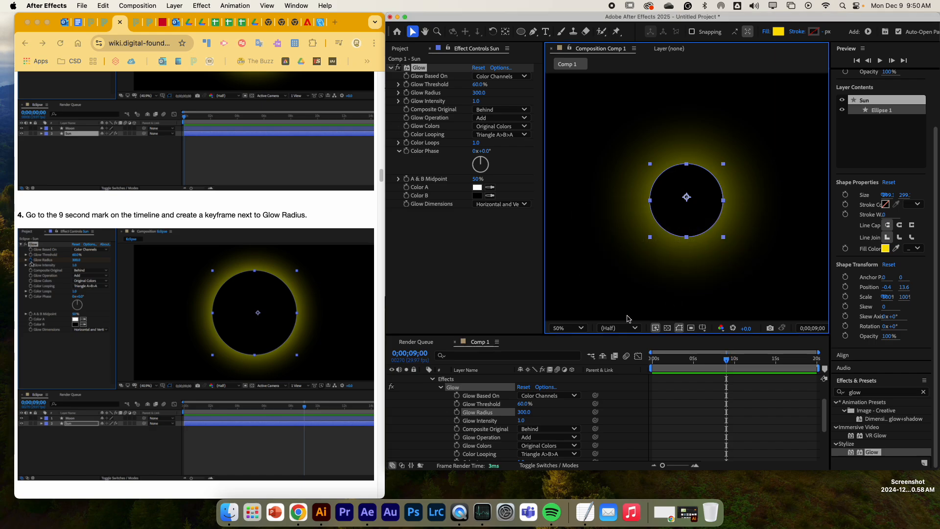
pyautogui.press('/')
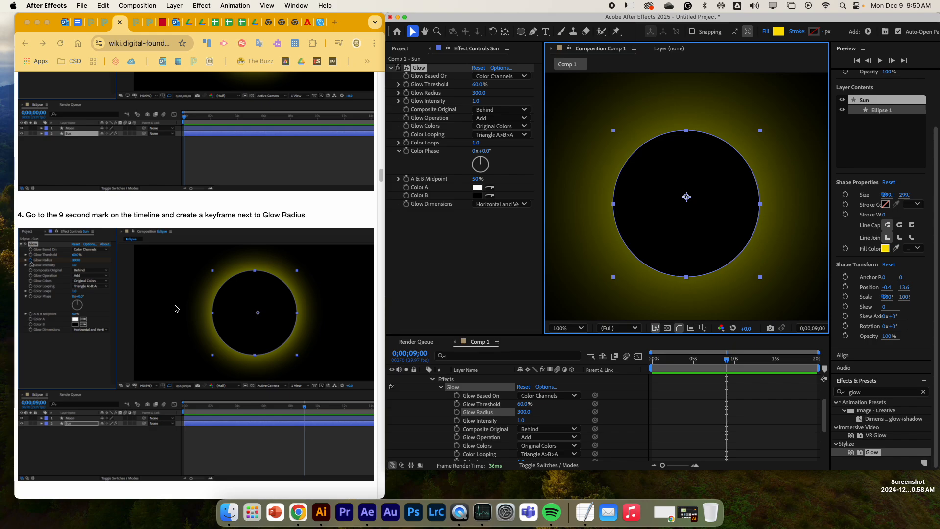
pyautogui.scroll(-2, 177, 295)
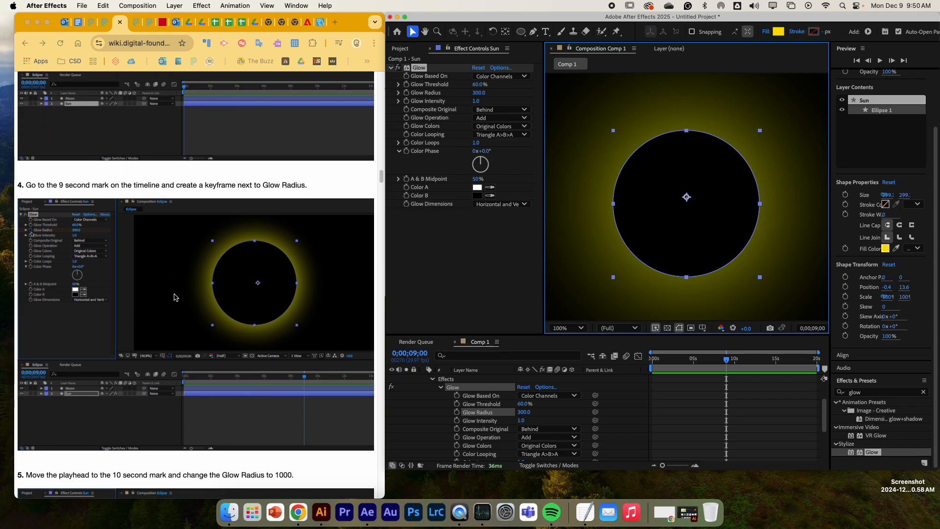
pyautogui.click(457, 412)
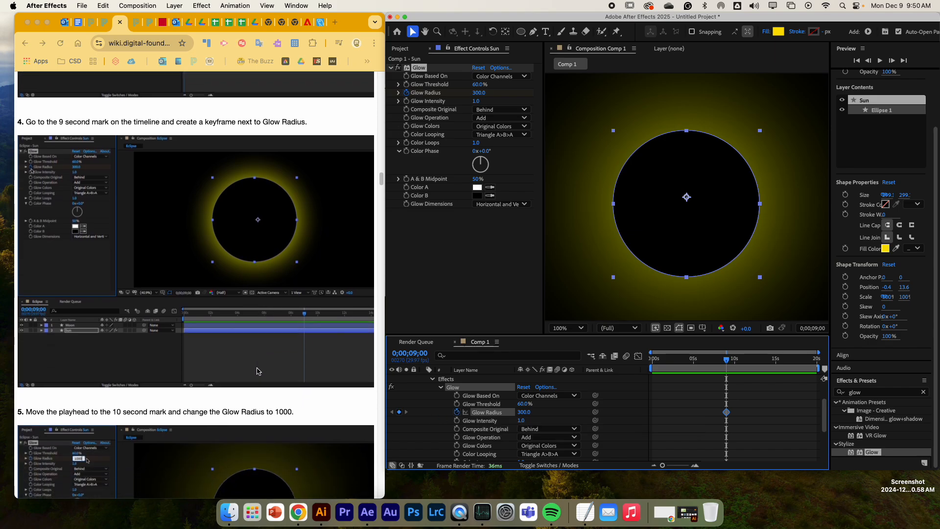
# Move the playhead to the 10-second mark, 0;00;10;00.
pyautogui.scroll(-1, 257, 371)
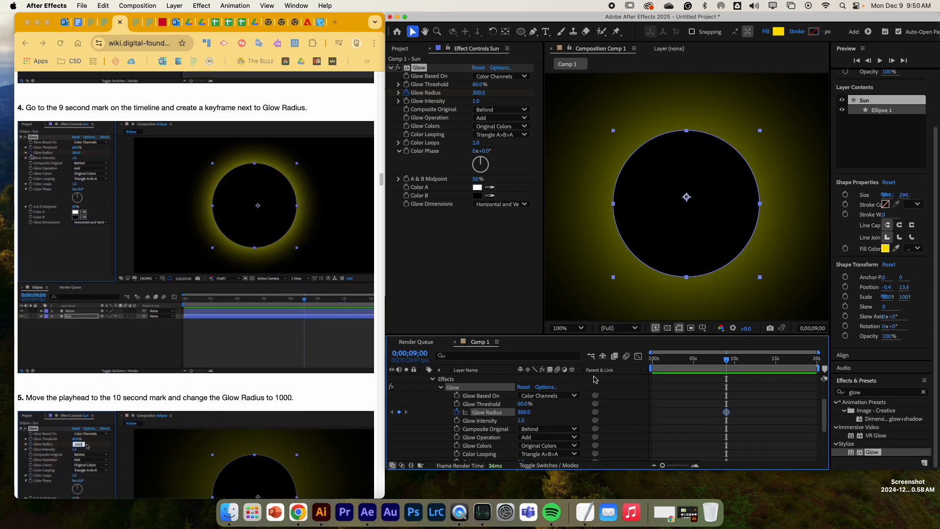
pyautogui.moveTo(728, 363); pyautogui.dragTo(731, 362)
pyautogui.click(814, 329)
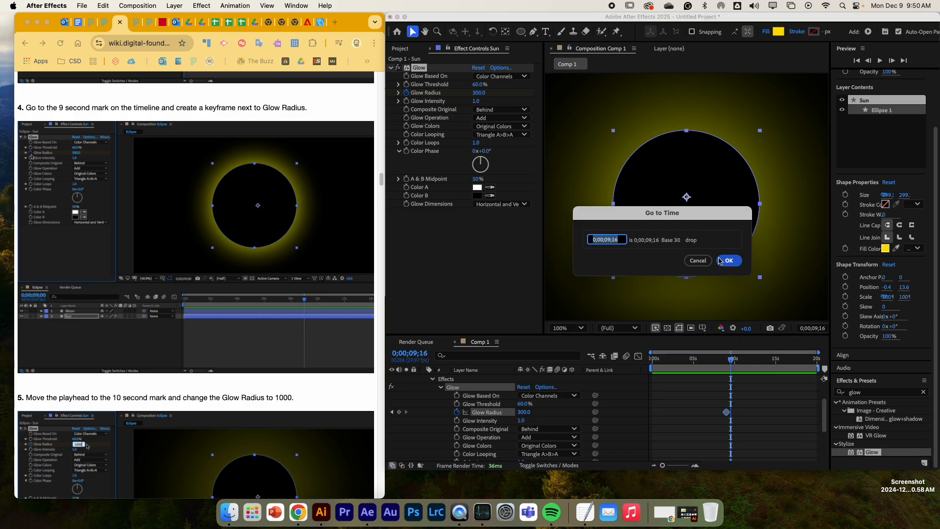
pyautogui.press('Right')
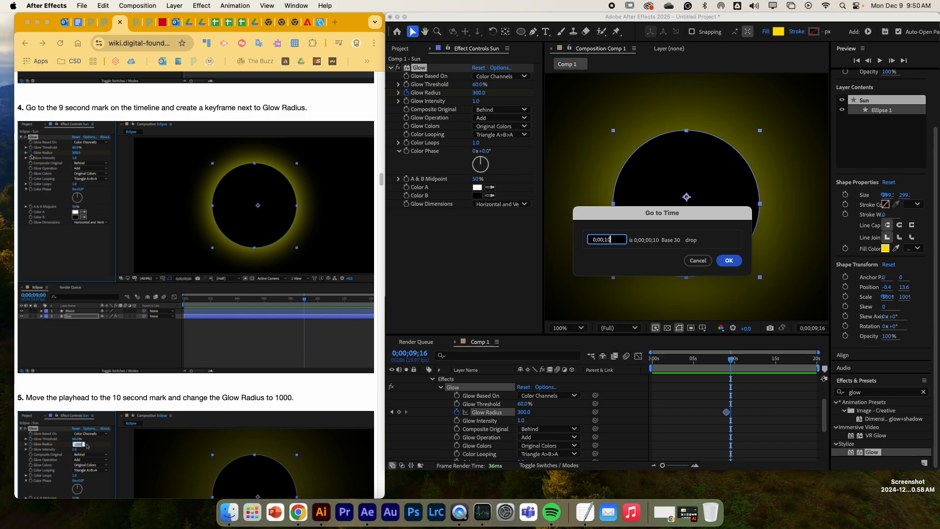
pyautogui.press('BackSpace')
pyautogui.press('Return')
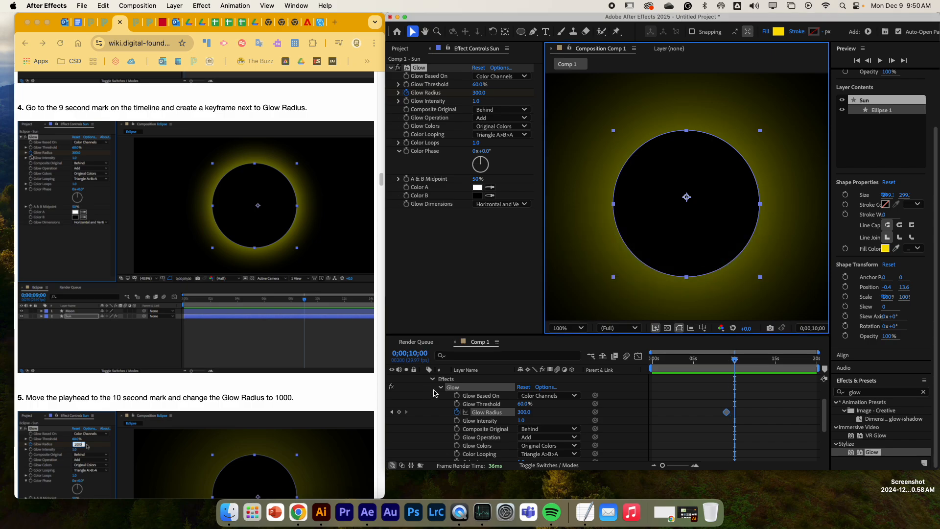
# Set the Sun layer's Glow Radius to 1000 at the 10-second mark.
pyautogui.click(524, 412)
pyautogui.write('1')
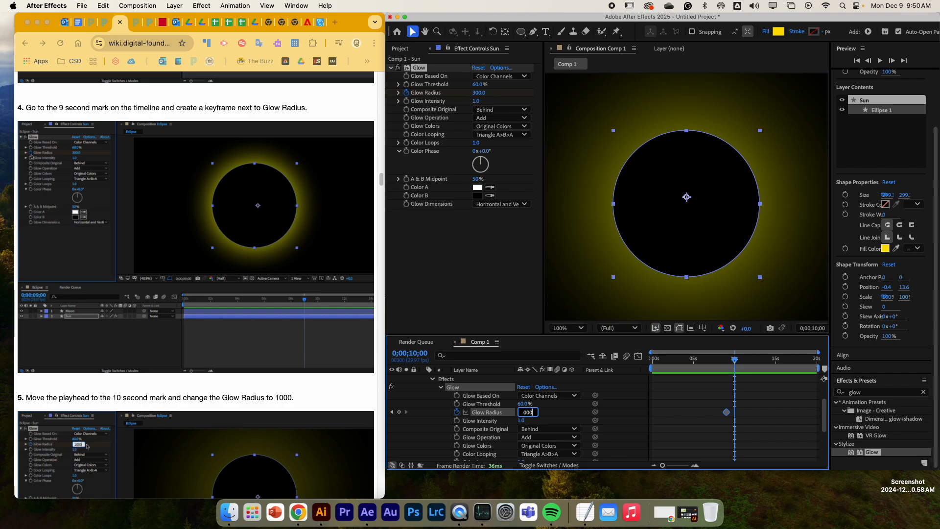
pyautogui.write('000')
pyautogui.press('Return')
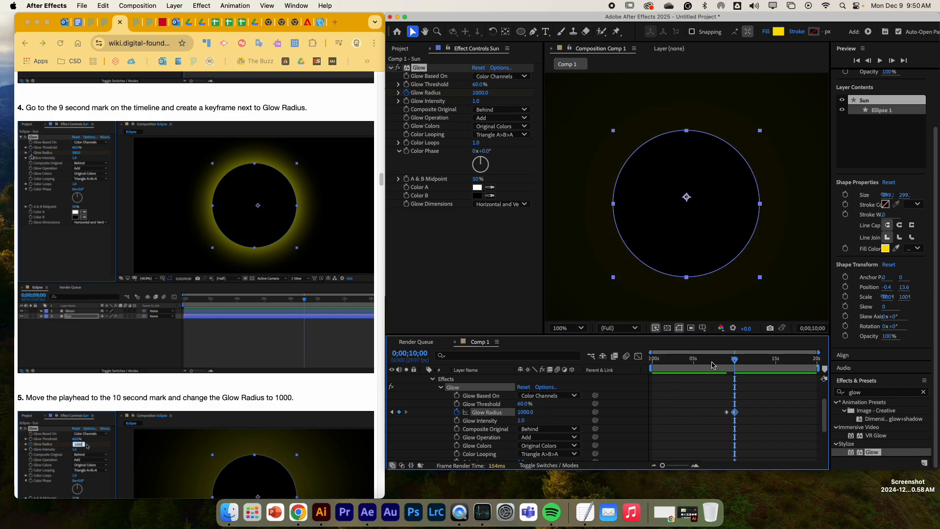
pyautogui.scroll(-5, 336, 410)
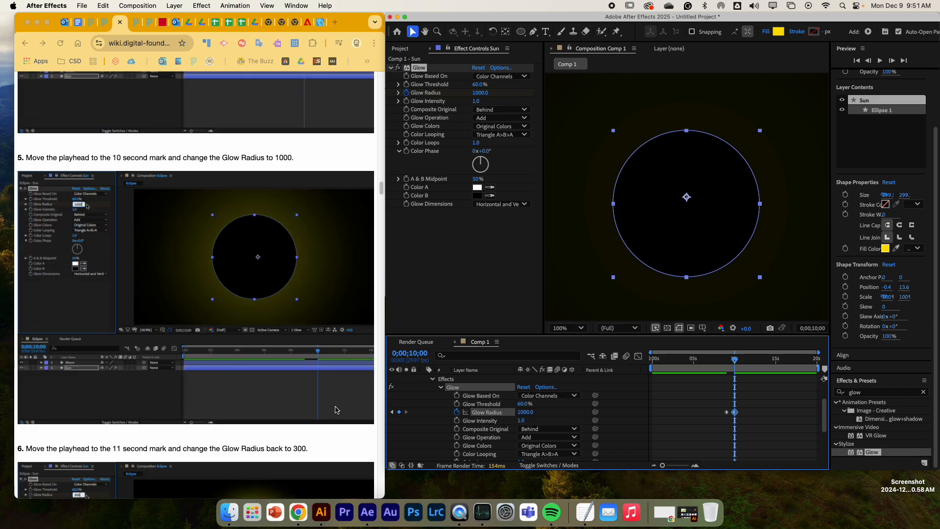
# Move the playhead to 0;00;11;00 and set the Sun layer's Glow Radius to 300 there.
pyautogui.scroll(-4, 336, 410)
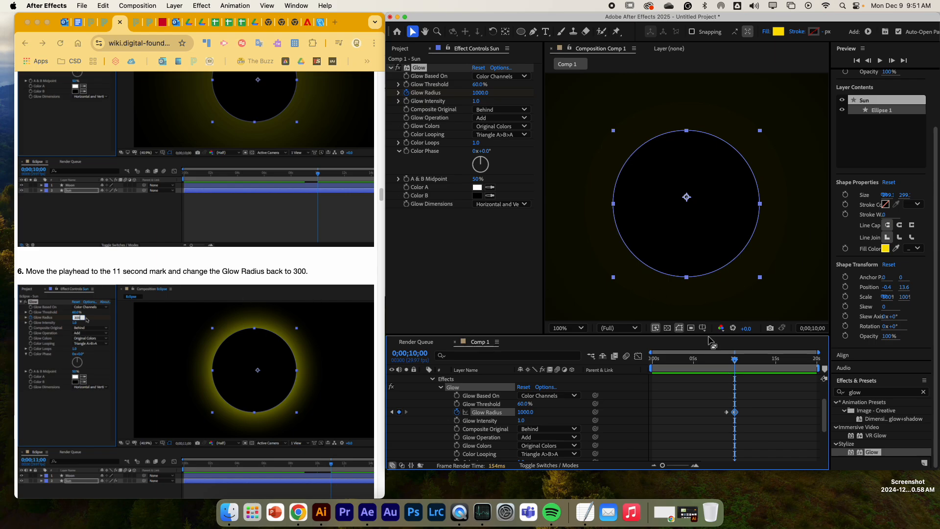
pyautogui.click(812, 328)
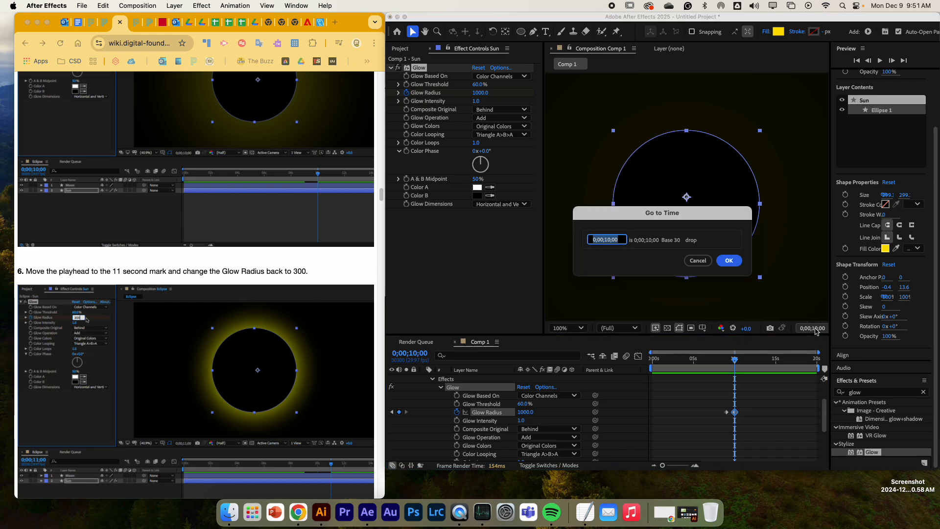
pyautogui.click(610, 240)
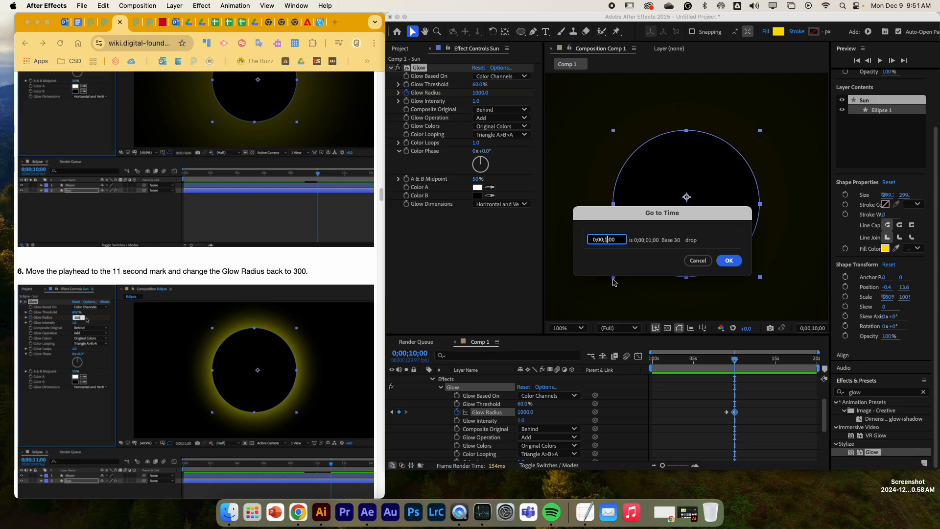
pyautogui.press('Return')
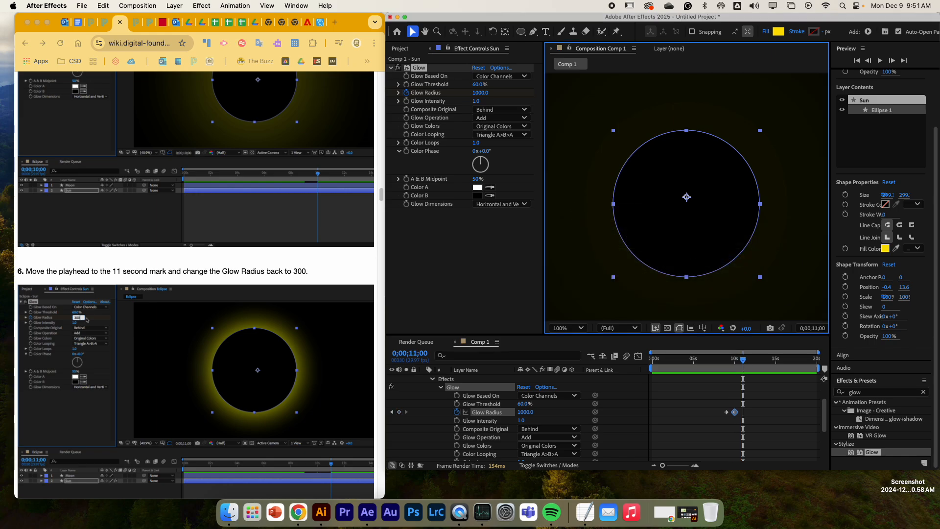
pyautogui.click(526, 413)
pyautogui.write('300')
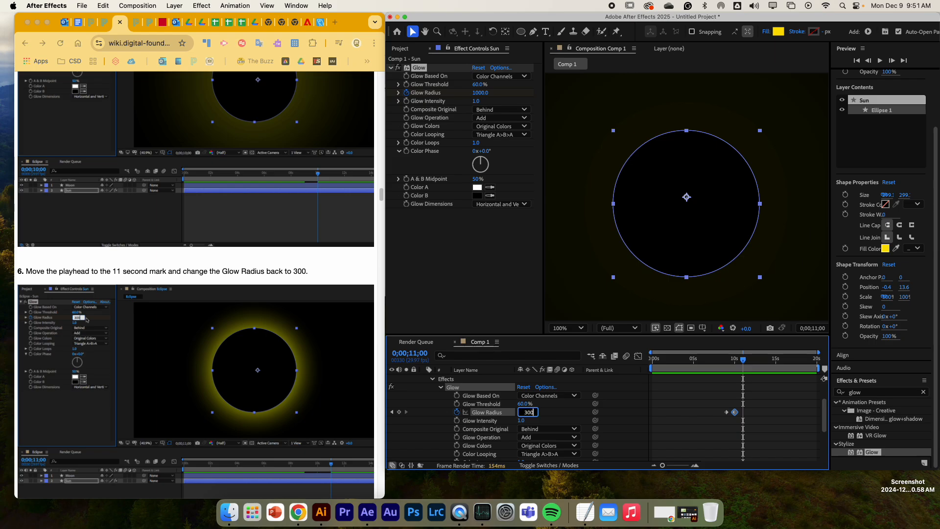
pyautogui.press('Return')
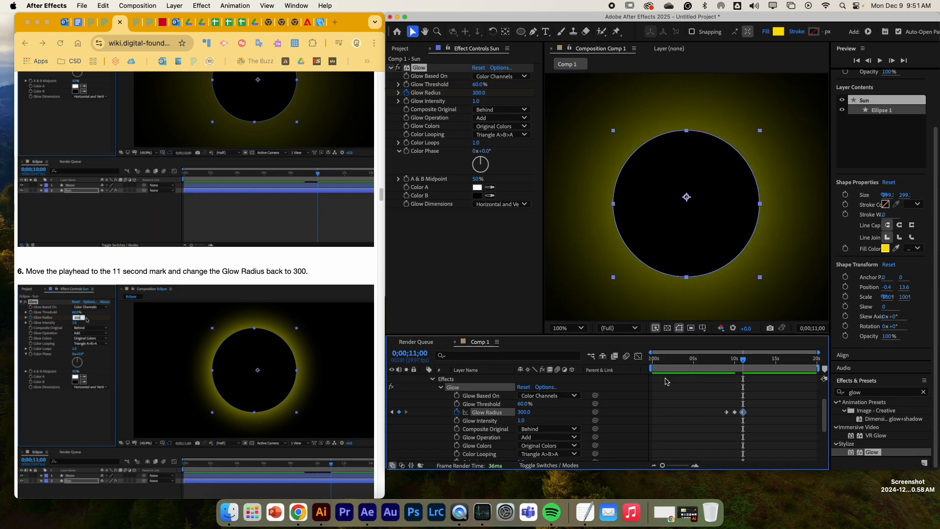
# Preview the Sun's glow animation from 0;00;06;18 through the Glow Radius keyframes.
pyautogui.scroll(-6, 181, 349)
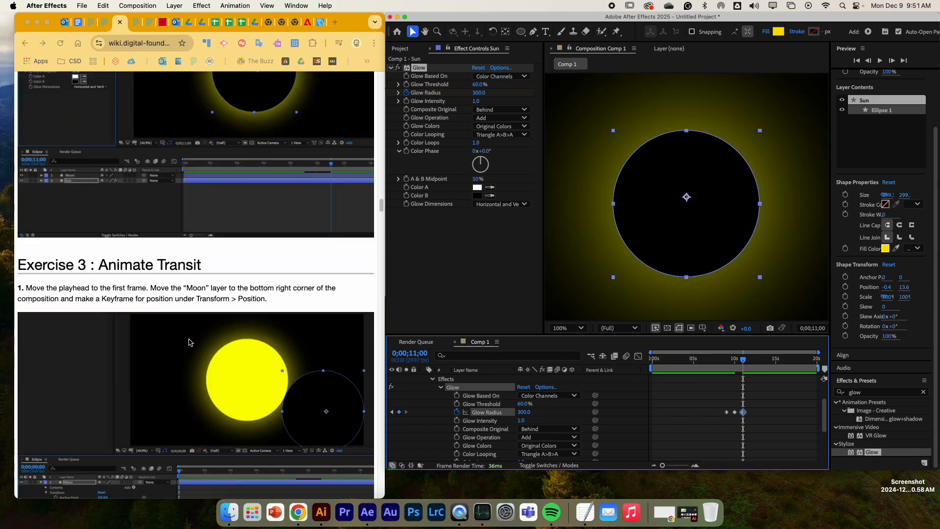
pyautogui.scroll(-3, 185, 338)
pyautogui.scroll(5, 189, 333)
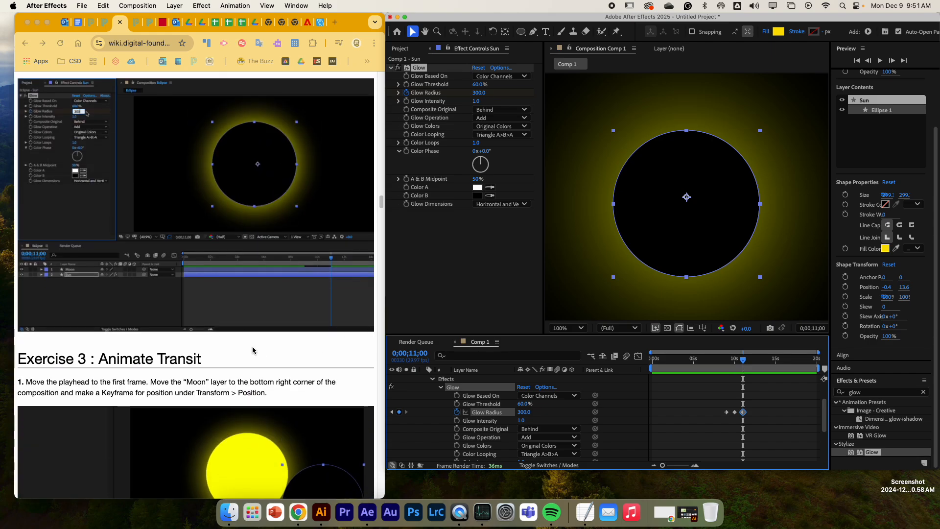
pyautogui.press('space')
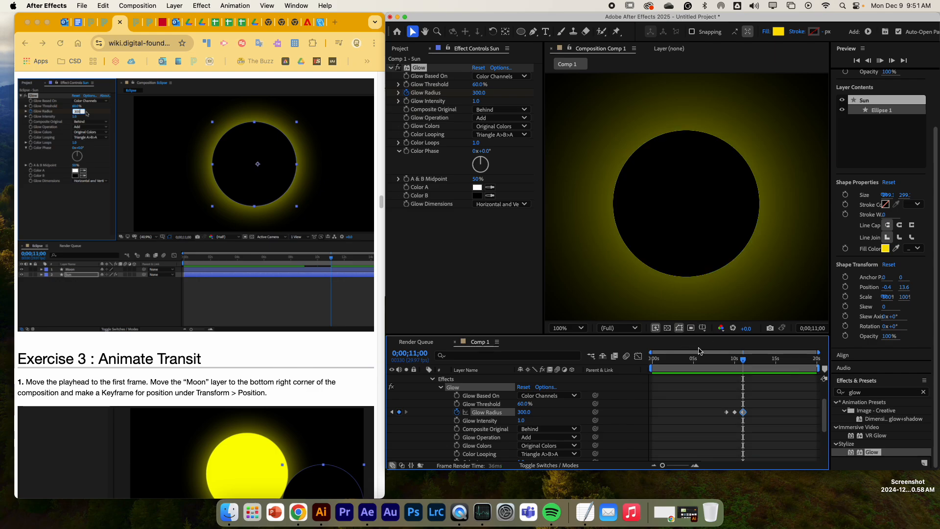
pyautogui.click(706, 358)
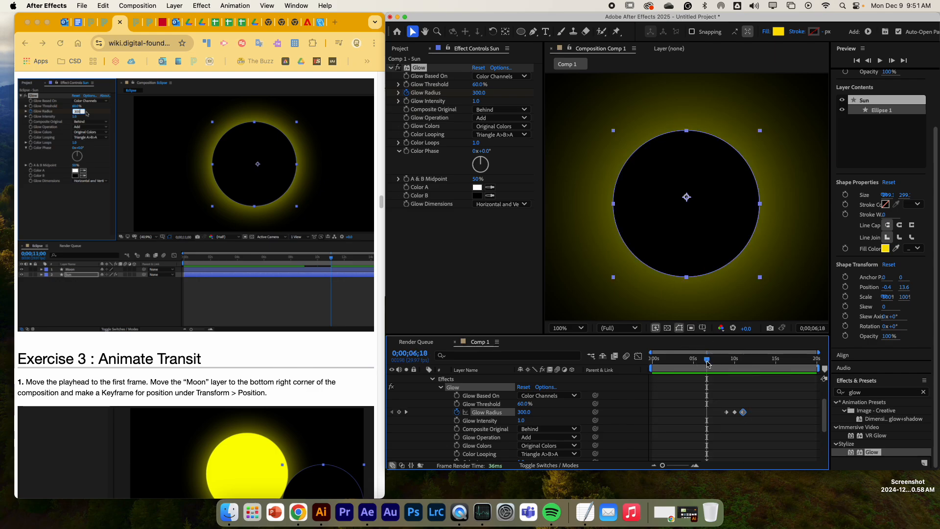
pyautogui.press('space')
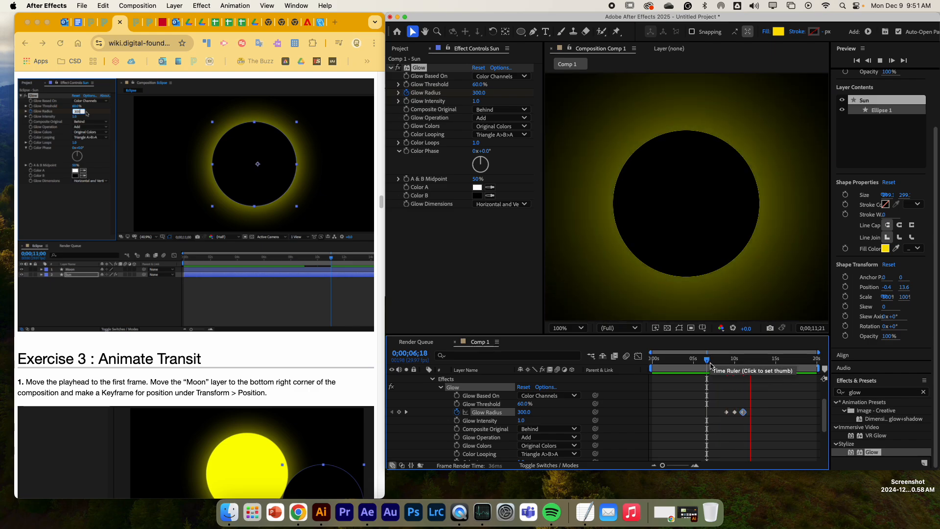
pyautogui.press('space')
# Return the playhead to the first frame, collapse the Sun layer and expand the Moon layer's Transform properties.
pyautogui.scroll(-5, 292, 402)
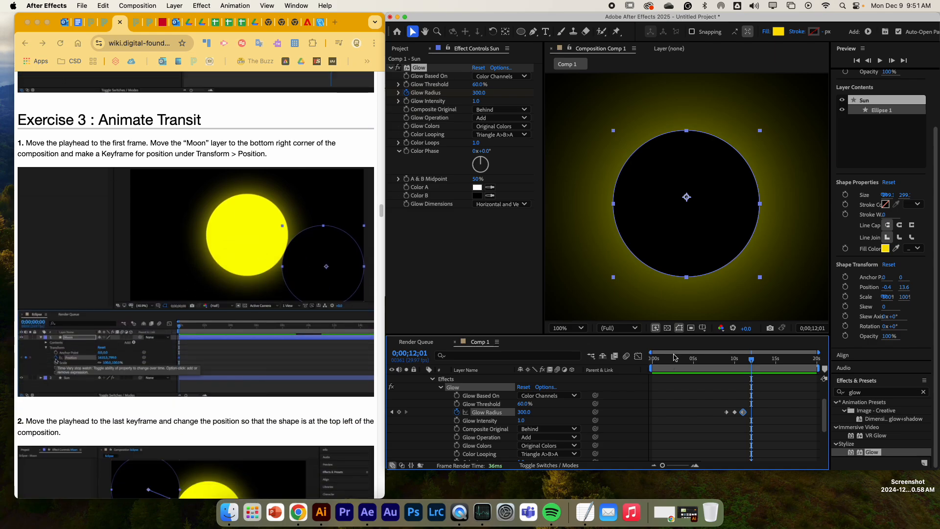
pyautogui.click(655, 360)
pyautogui.moveTo(654, 360); pyautogui.dragTo(648, 360)
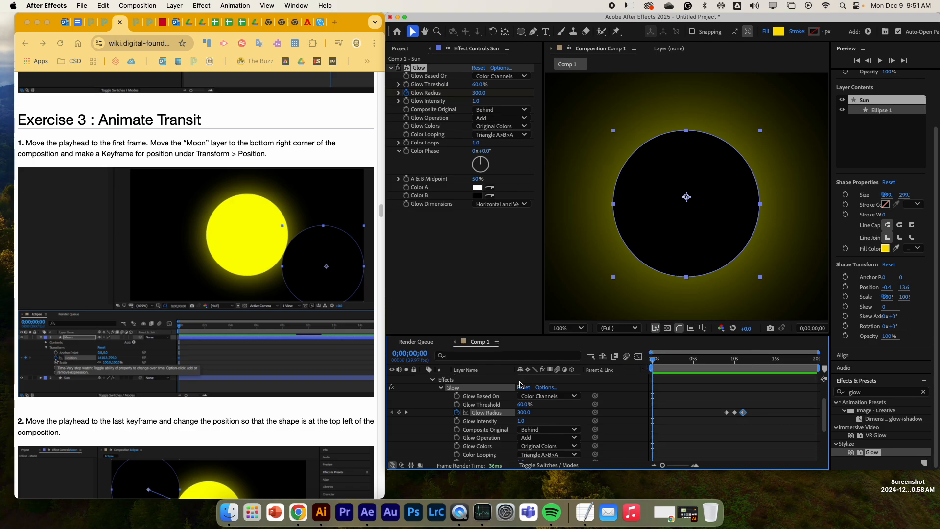
pyautogui.click(432, 380)
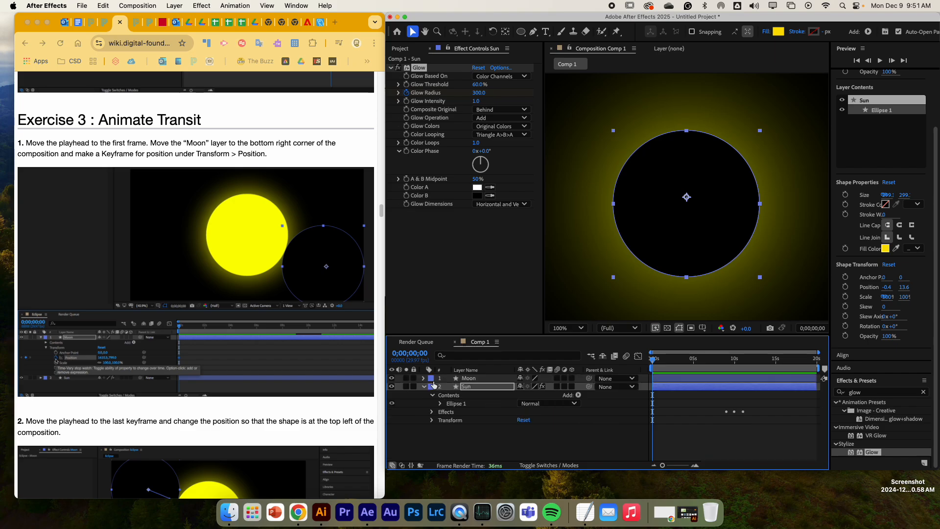
pyautogui.keyDown('shift'); pyautogui.click(467, 379); pyautogui.keyUp('shift')
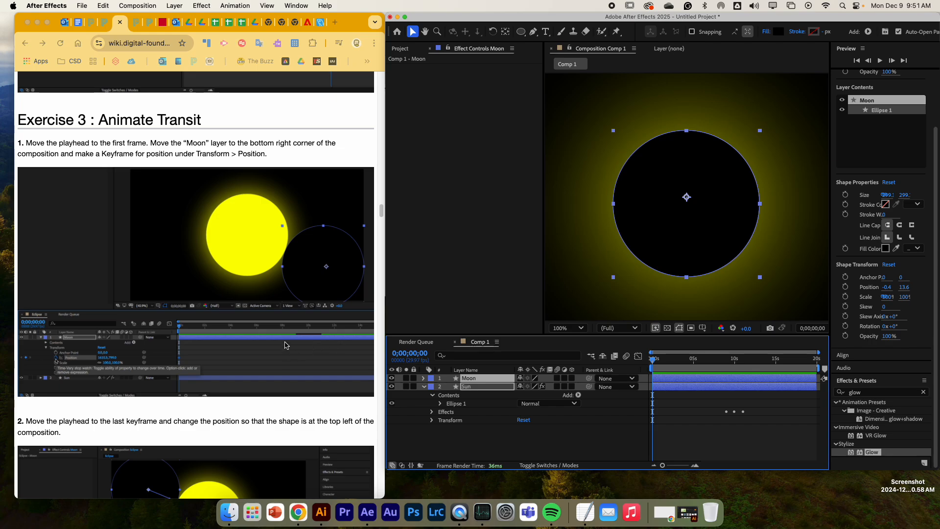
pyautogui.scroll(-1, 284, 322)
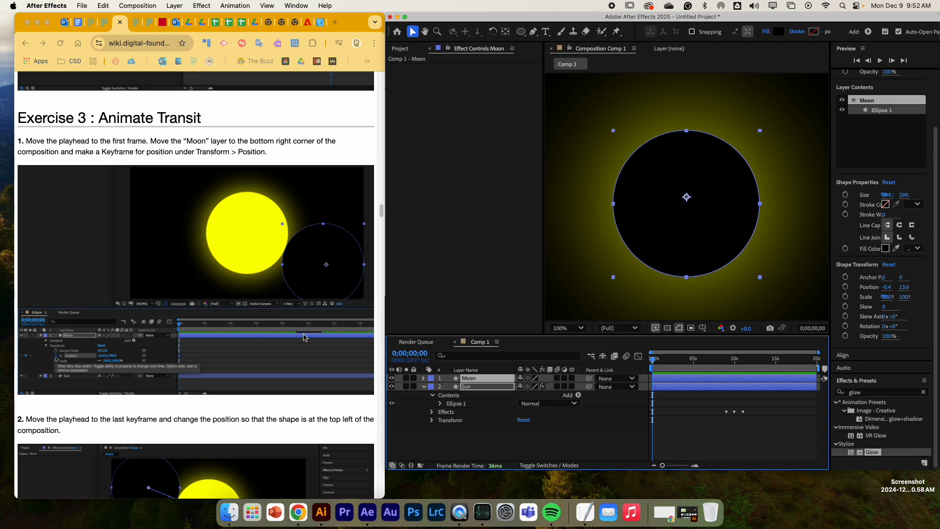
pyautogui.click(423, 387)
pyautogui.click(423, 379)
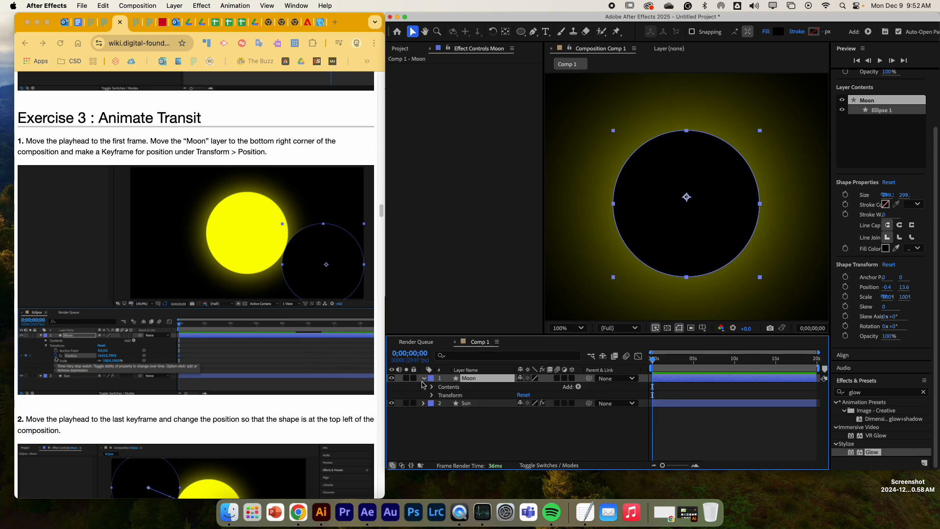
pyautogui.click(432, 396)
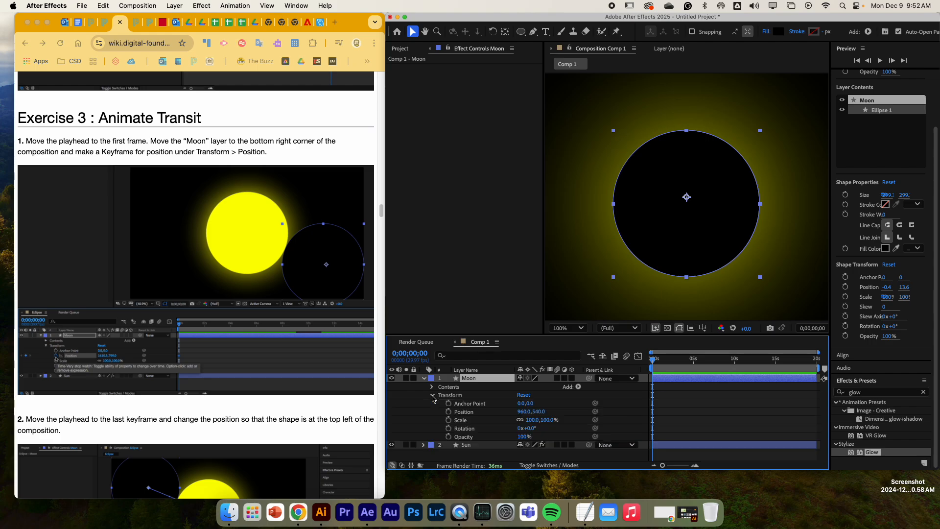
# Move the playhead to 0;00;10;00 and create a Position keyframe on the Moon layer with the Moon covering the Sun.
pyautogui.scroll(-5, 165, 396)
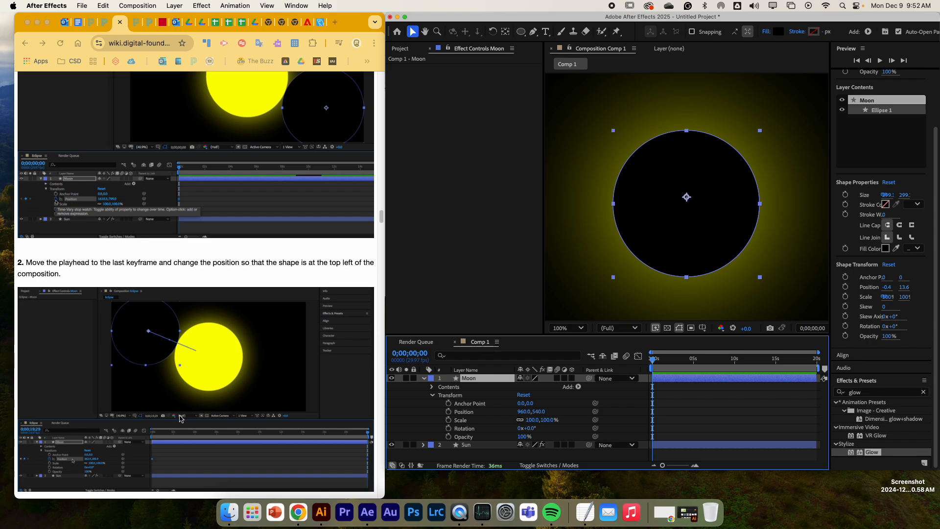
pyautogui.scroll(-5, 190, 415)
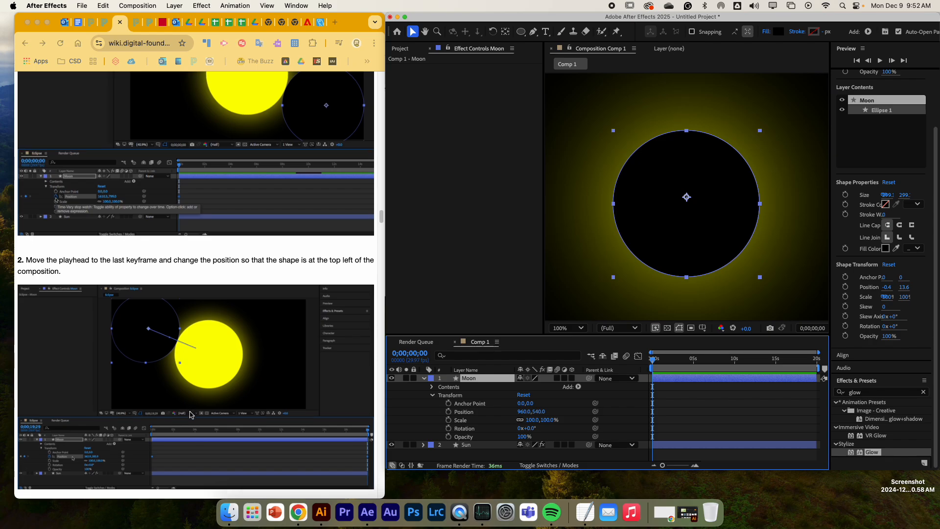
pyautogui.scroll(2, 195, 420)
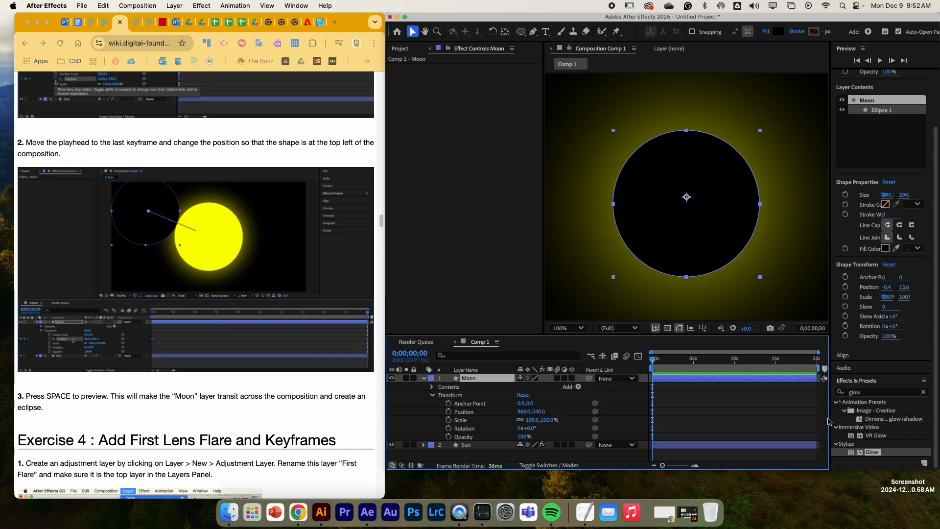
pyautogui.click(817, 328)
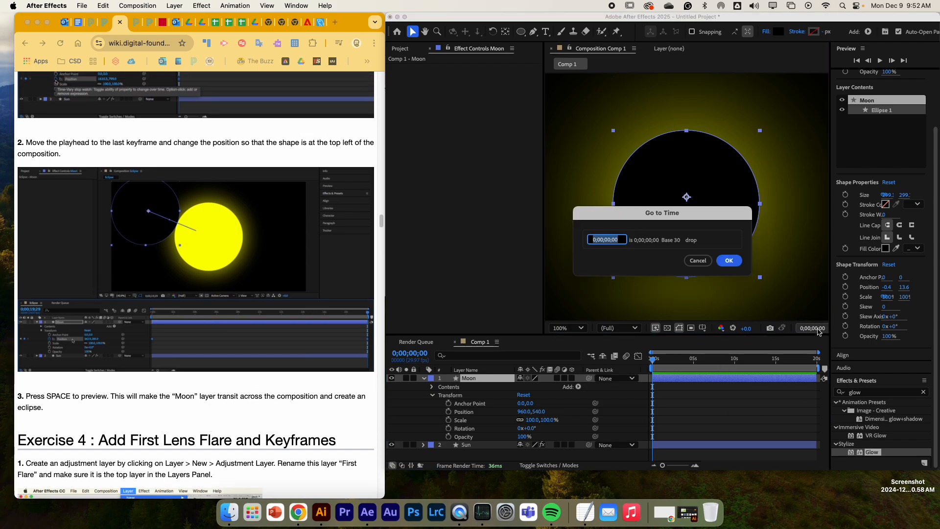
pyautogui.write('1000')
pyautogui.press('Return')
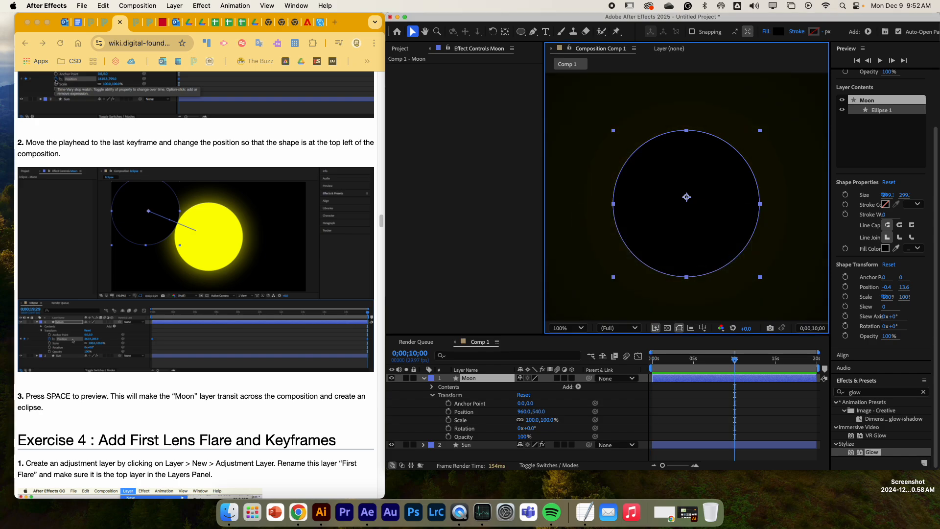
pyautogui.click(448, 413)
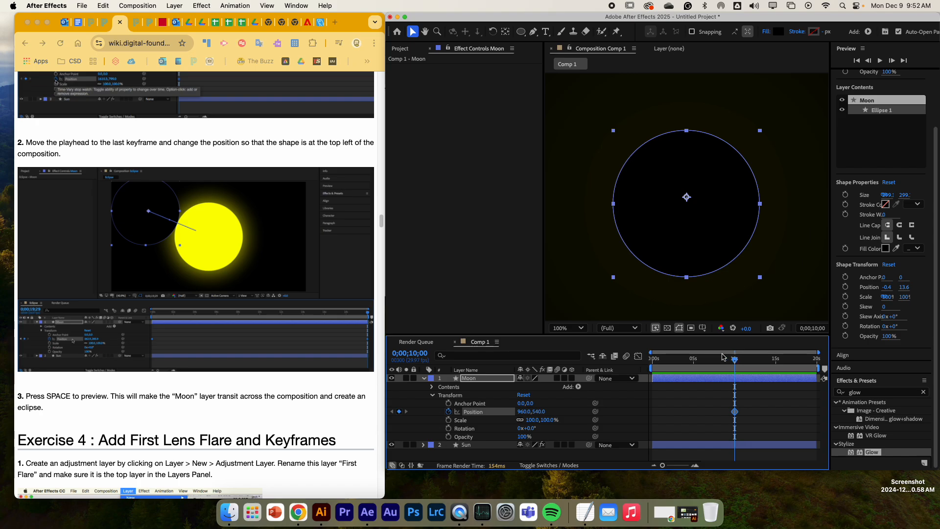
# At the first frame, move the Moon to the composition's bottom-right corner, about 1735, 1068, with the whole composition fitted in view.
pyautogui.press('Home')
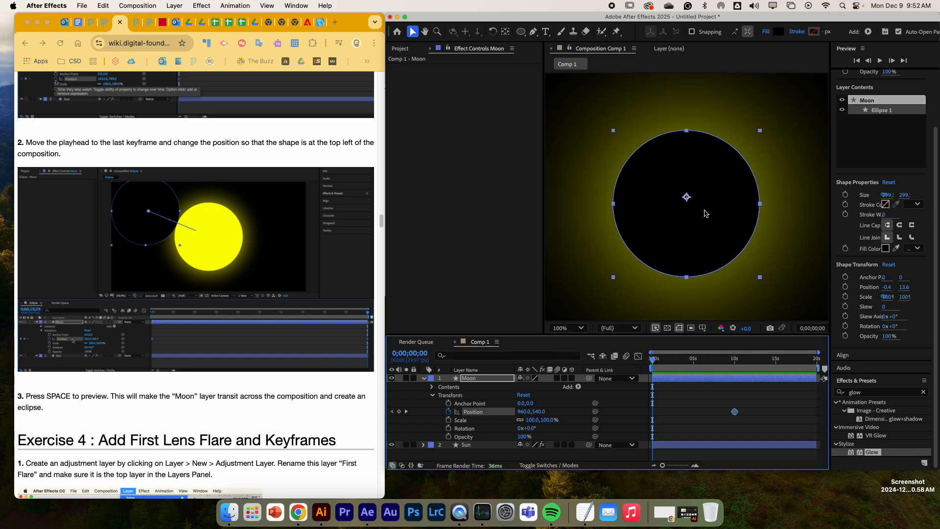
pyautogui.moveTo(706, 213); pyautogui.dragTo(781, 314)
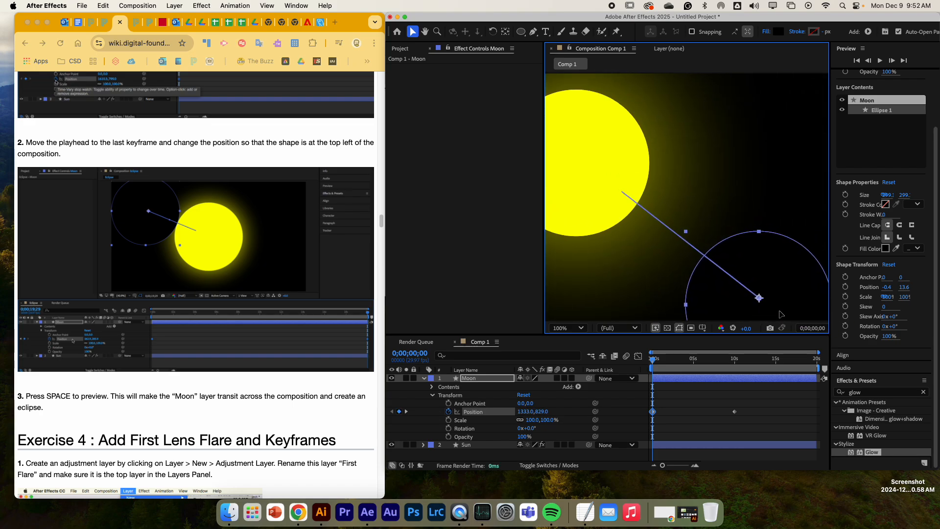
pyautogui.click(618, 327)
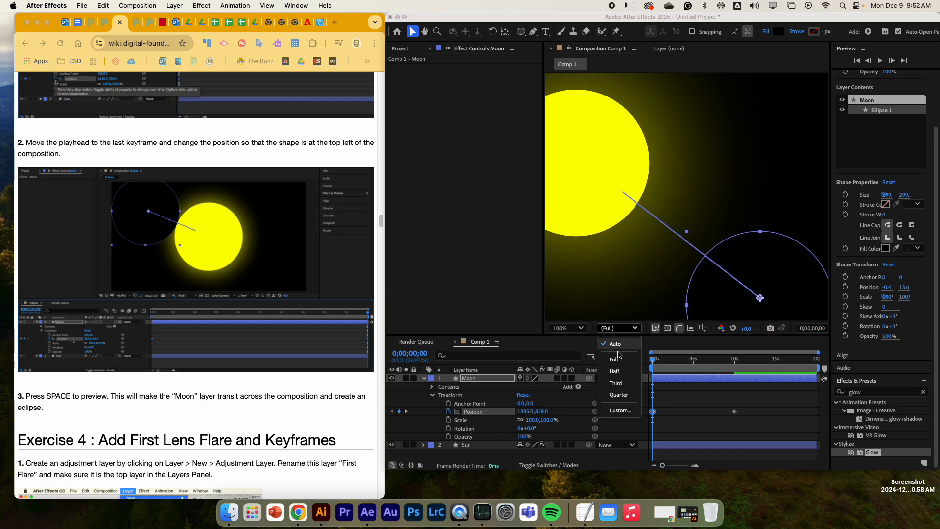
pyautogui.click(568, 327)
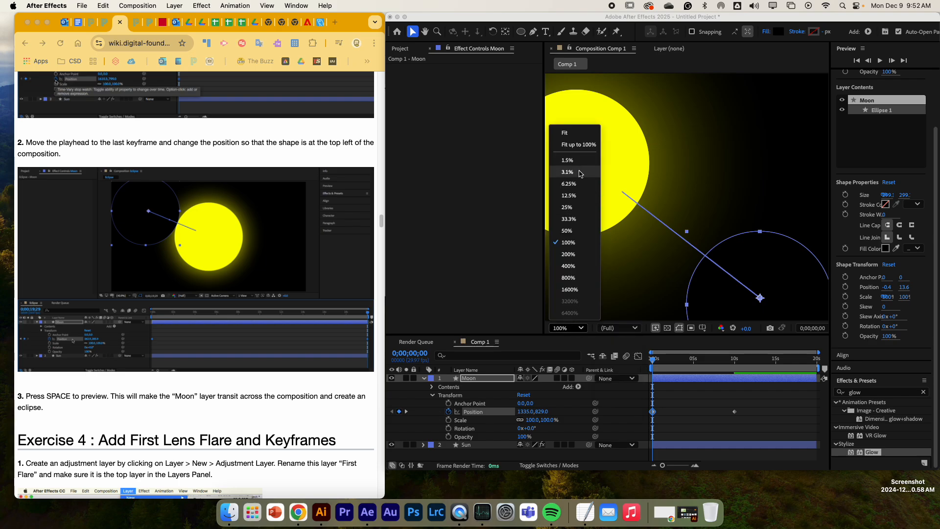
pyautogui.click(580, 134)
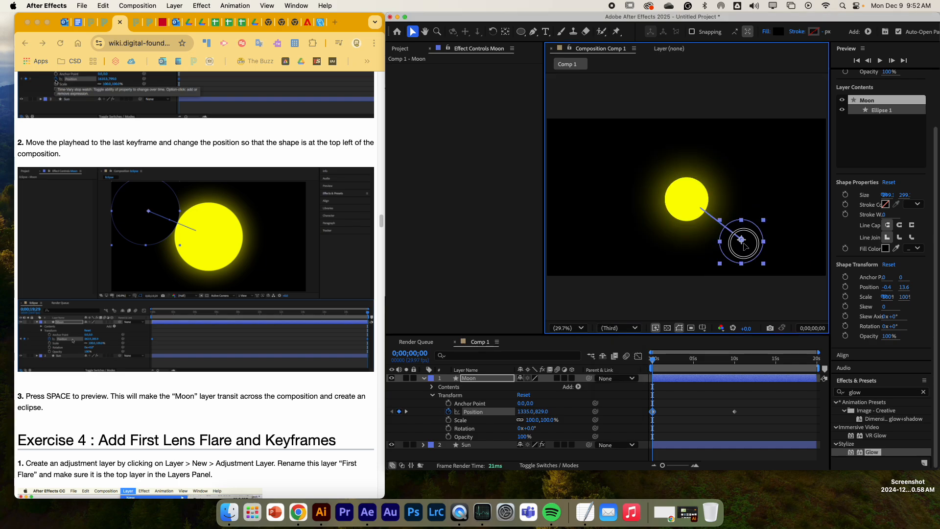
pyautogui.moveTo(743, 245); pyautogui.dragTo(803, 283)
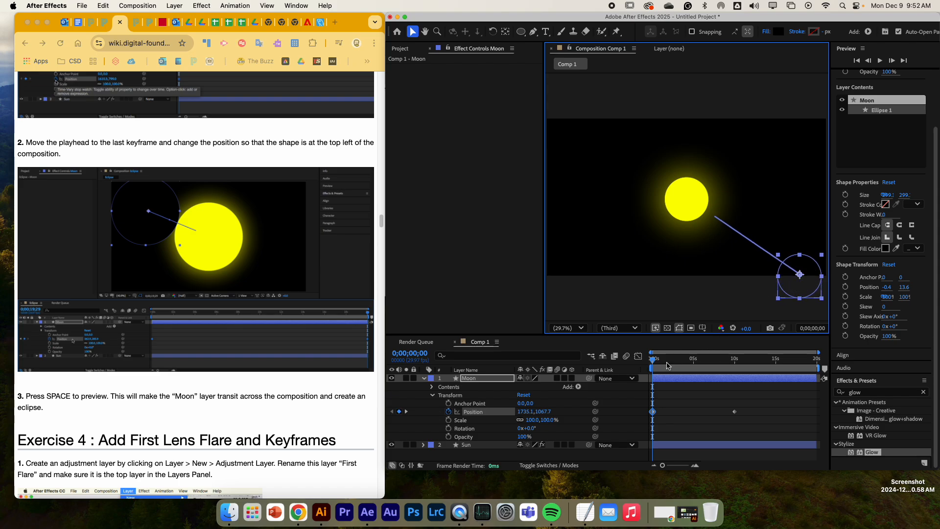
# At the last frame, 0;00;19;29, move the Moon to the composition's top-left corner, about -39, 9, and scrub through its transit.
pyautogui.moveTo(667, 366); pyautogui.dragTo(835, 385)
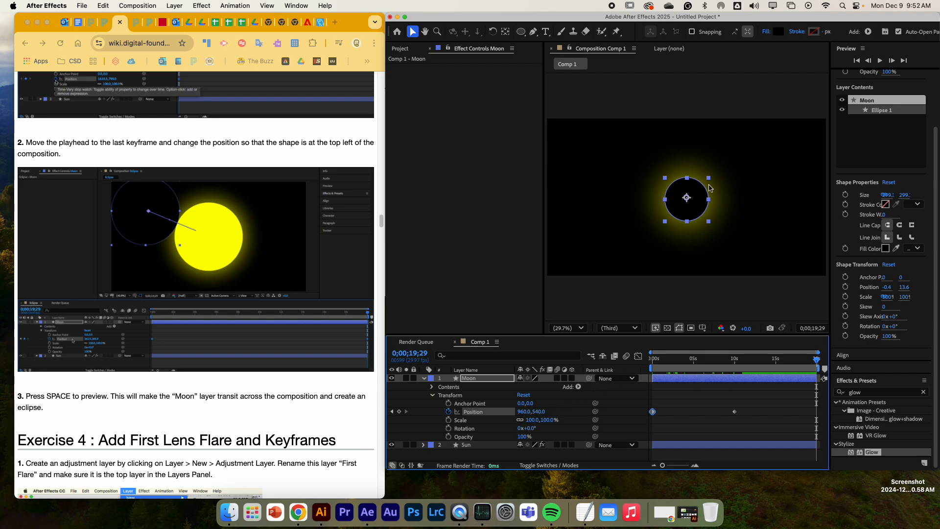
pyautogui.moveTo(697, 209); pyautogui.dragTo(551, 132)
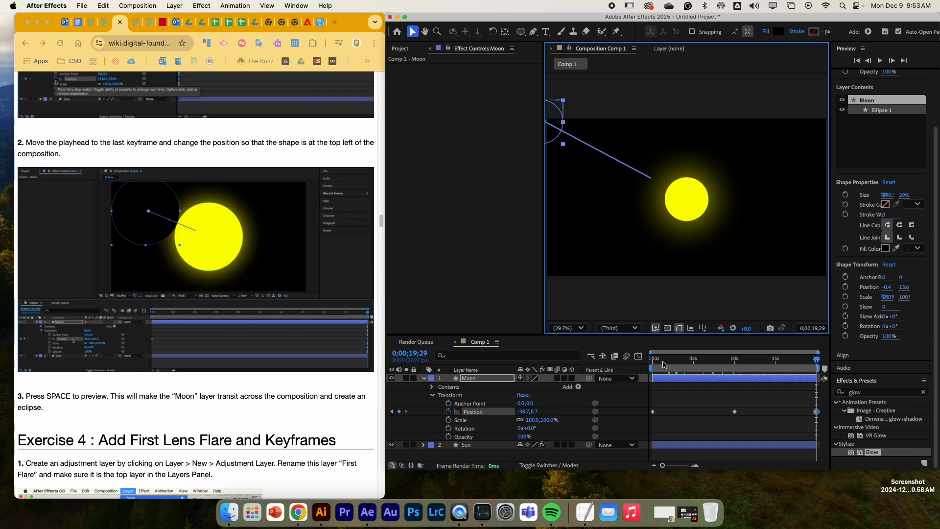
pyautogui.moveTo(663, 365); pyautogui.dragTo(822, 409)
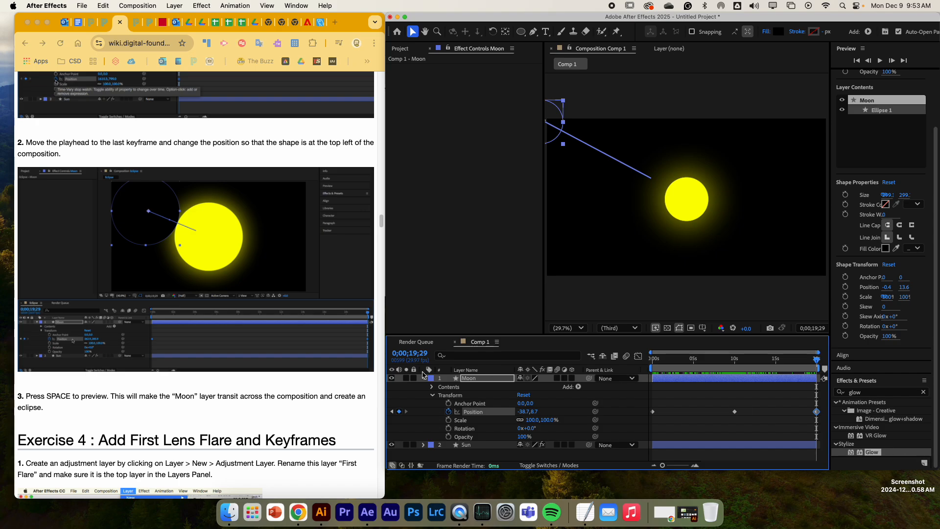
pyautogui.scroll(-5, 322, 407)
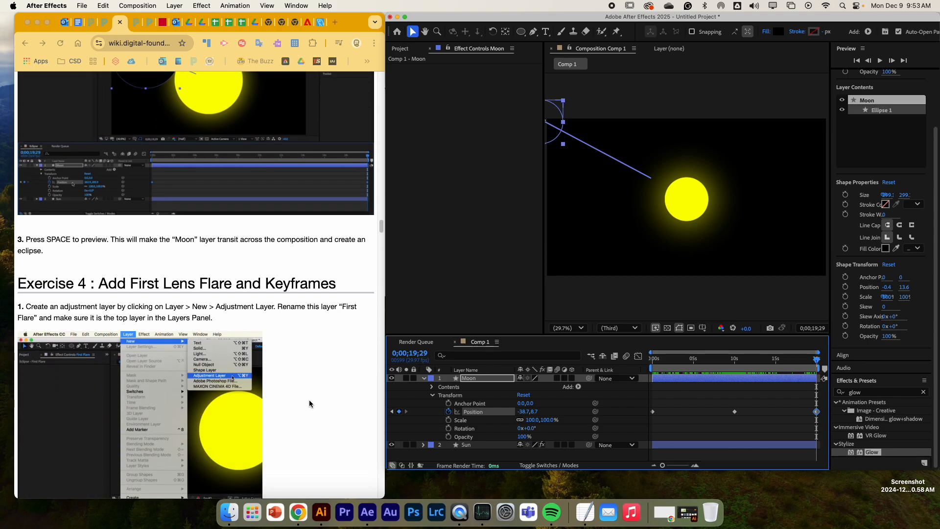
pyautogui.scroll(-2, 312, 397)
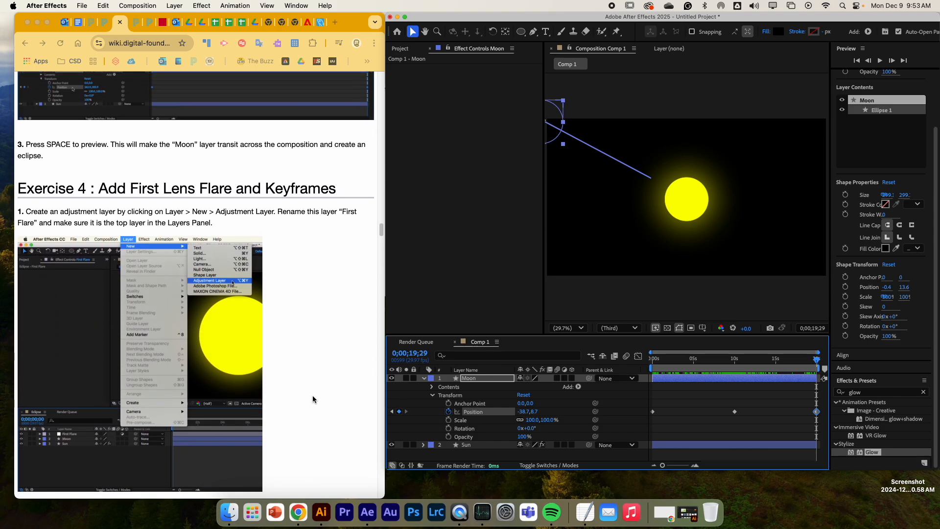
# Collapse the Moon layer's properties and add a new adjustment layer at the top of the layer stack.
pyautogui.click(487, 246)
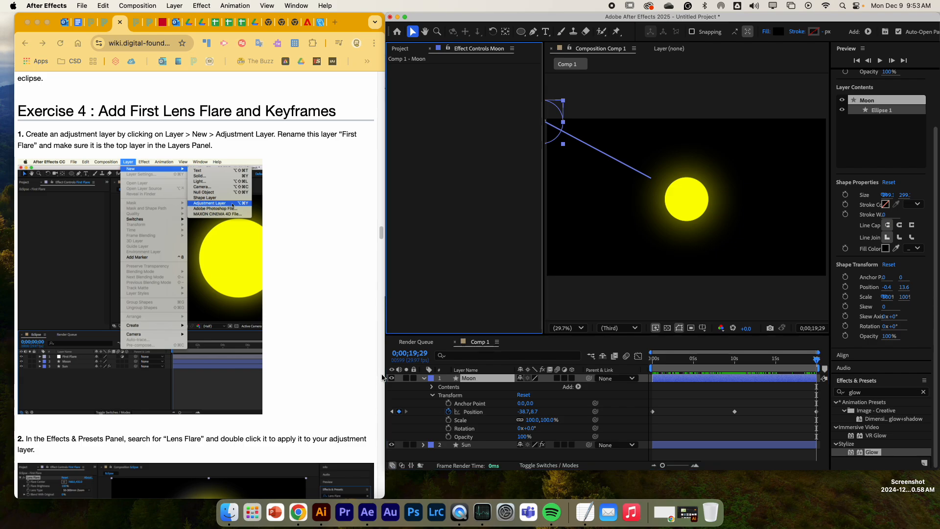
pyautogui.click(423, 379)
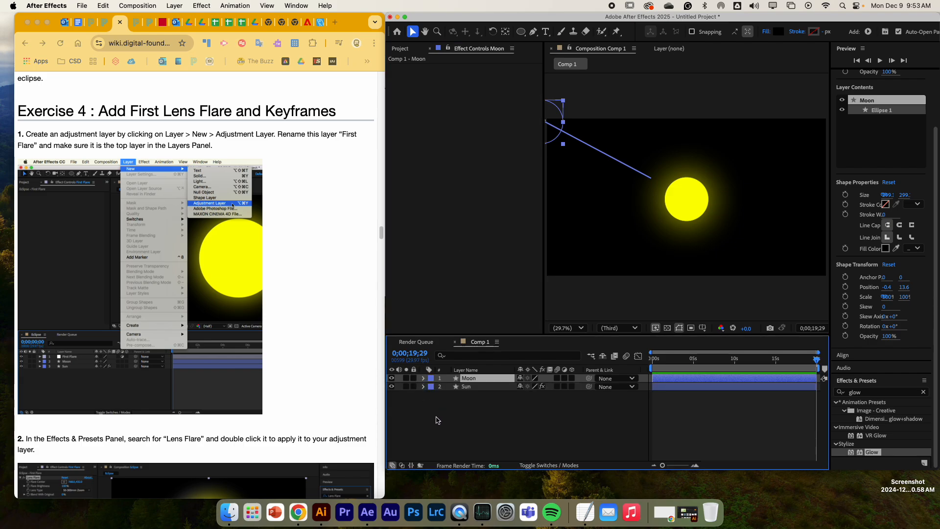
pyautogui.click(437, 420)
pyautogui.click(175, 5)
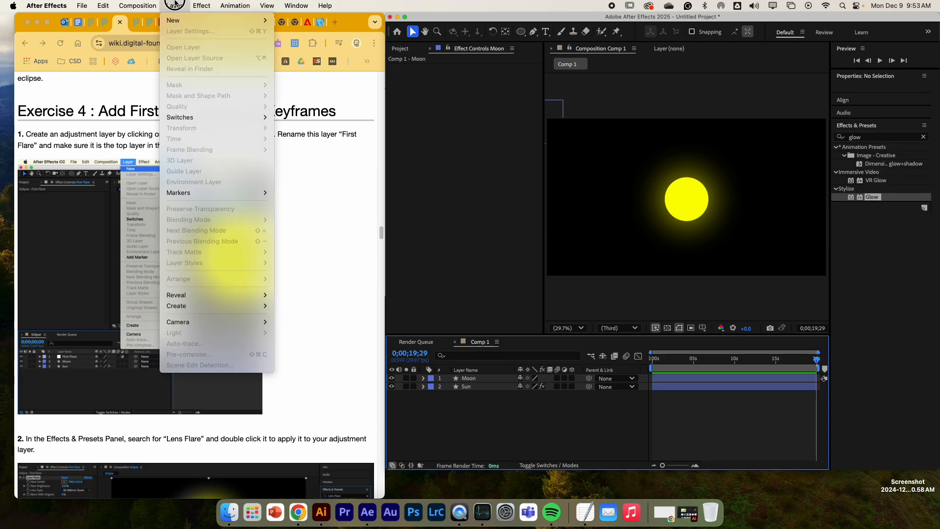
pyautogui.moveTo(184, 21)
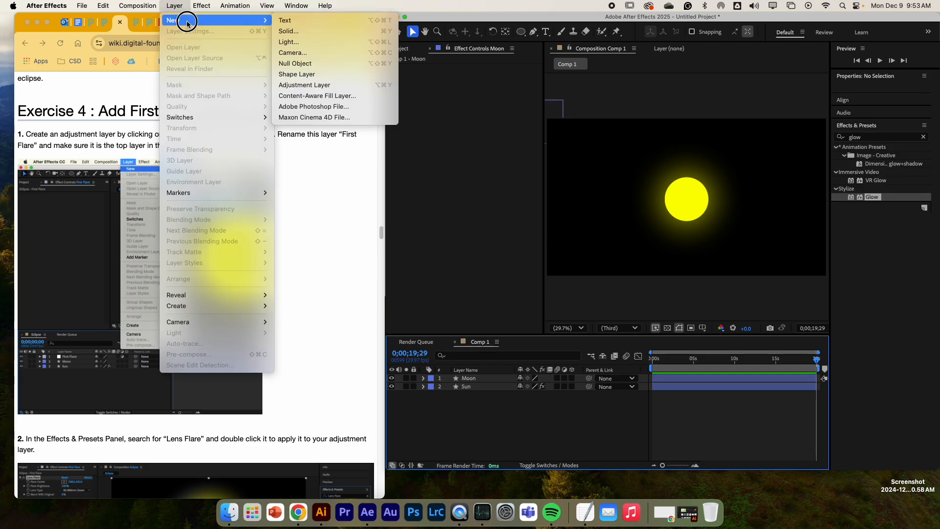
pyautogui.click(300, 87)
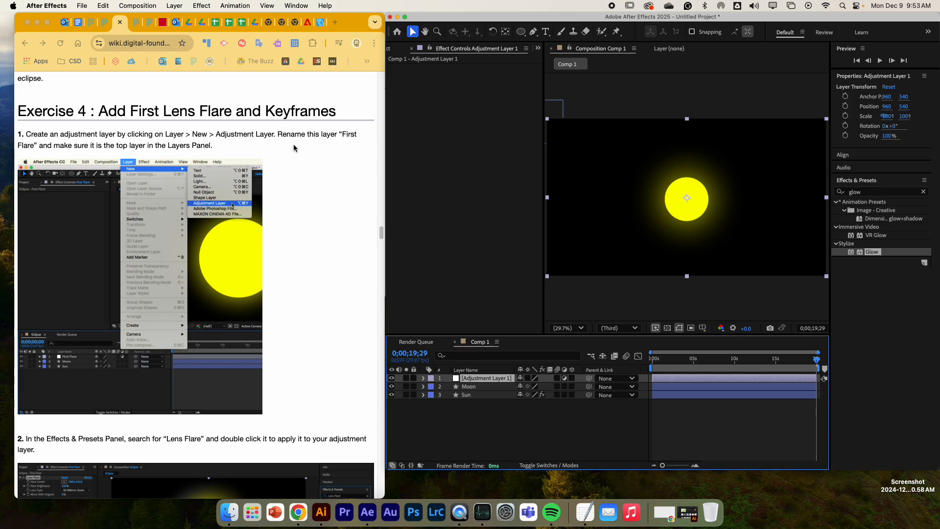
# Rename the new adjustment layer as First Flare.
pyautogui.rightClick(481, 381)
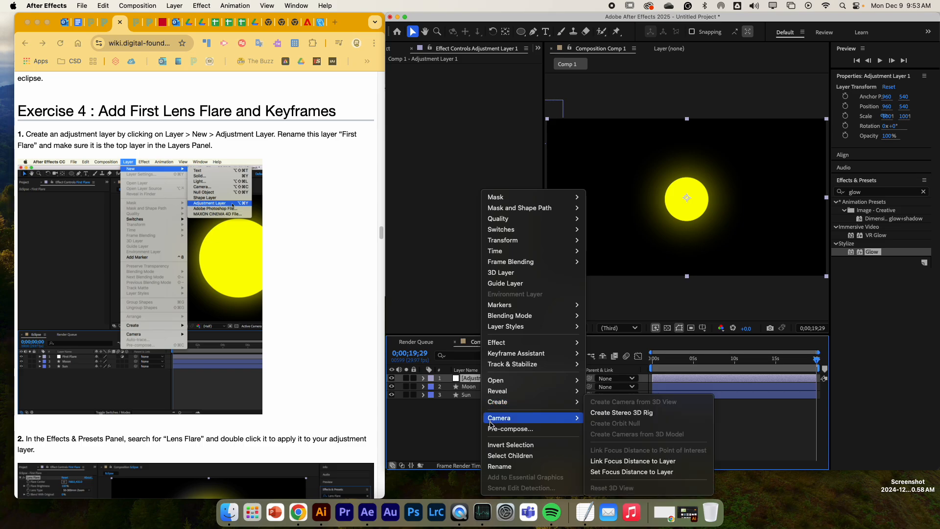
pyautogui.click(500, 467)
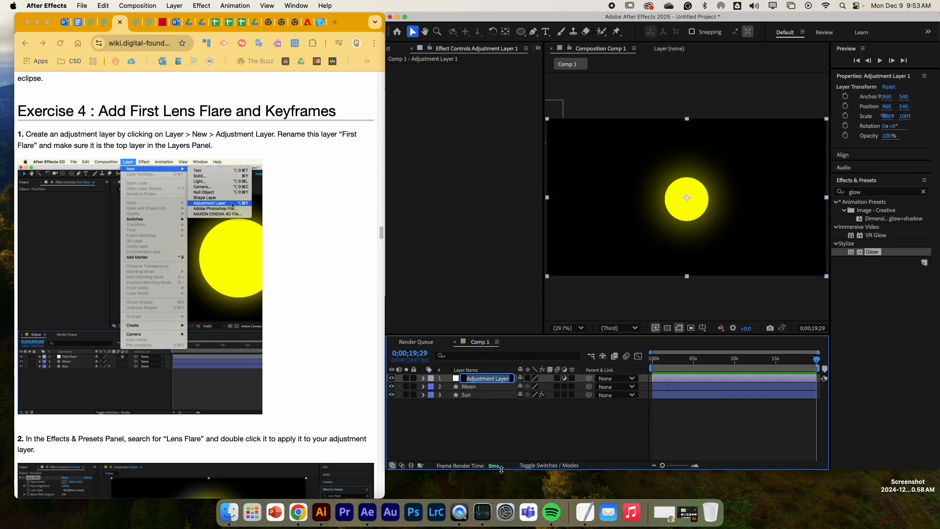
pyautogui.write('First Flare')
pyautogui.press('Return')
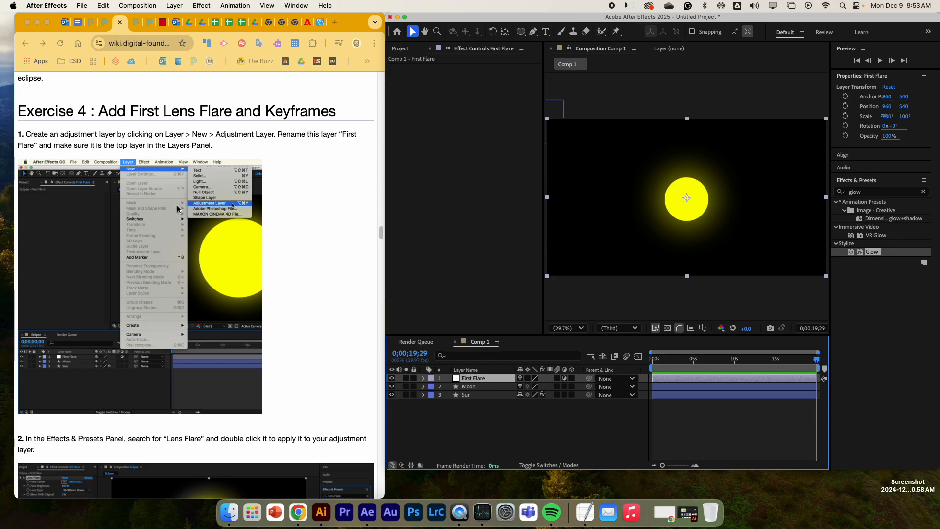
# Search the effects for "lens f" and apply the Lens Flare effect to the First Flare layer.
pyautogui.scroll(-5, 246, 271)
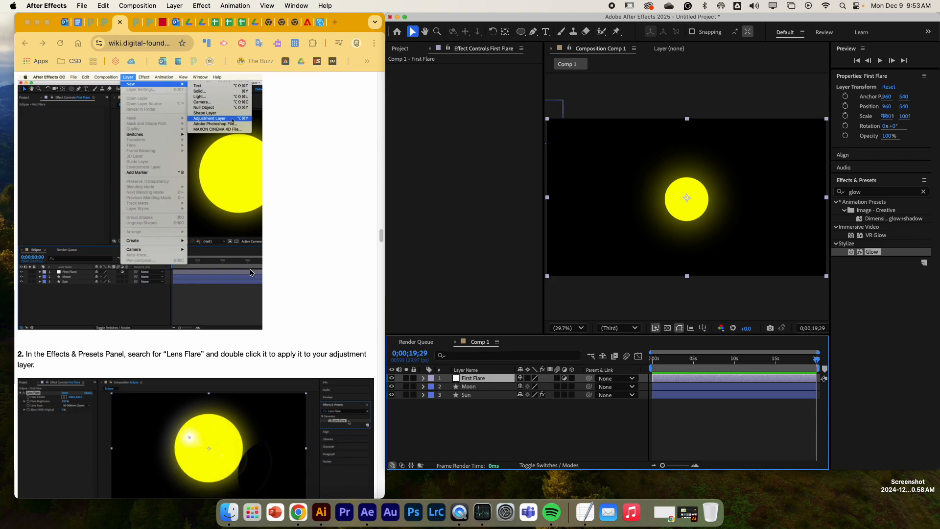
pyautogui.scroll(-2, 250, 273)
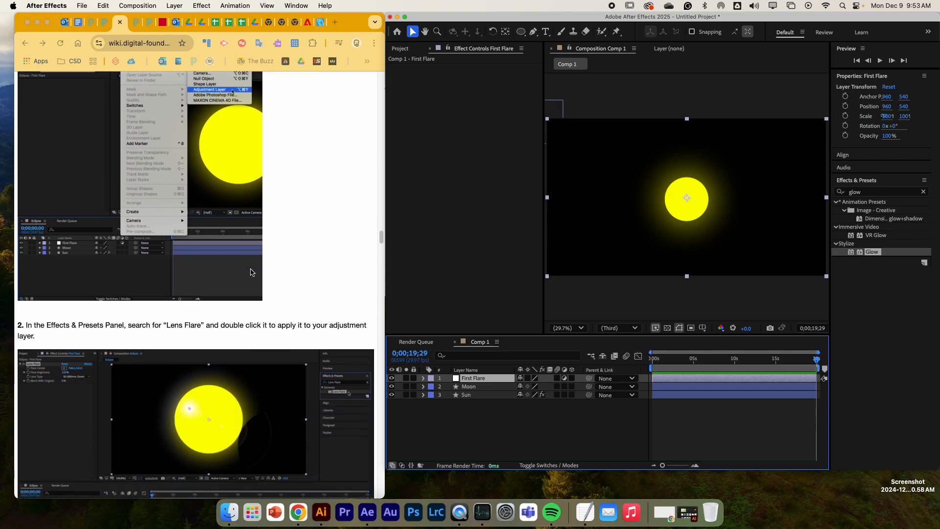
pyautogui.scroll(-1, 250, 273)
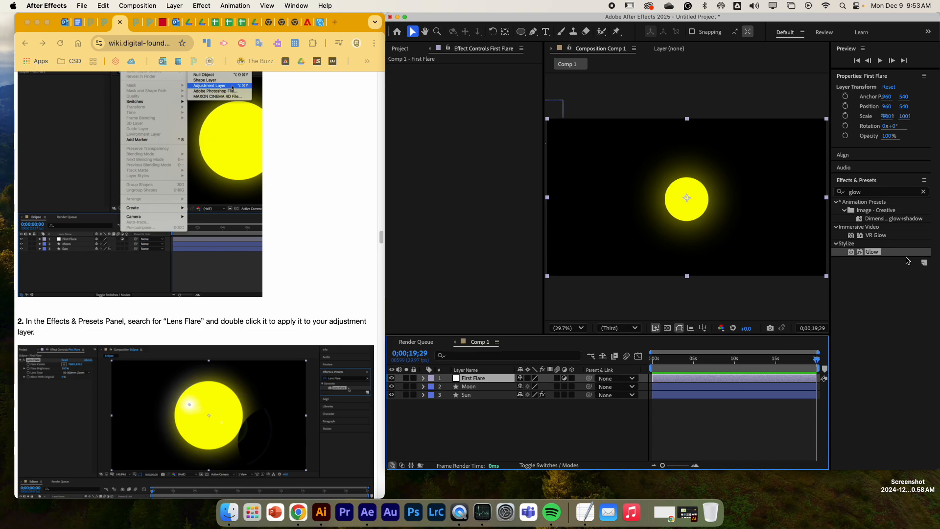
pyautogui.click(883, 192)
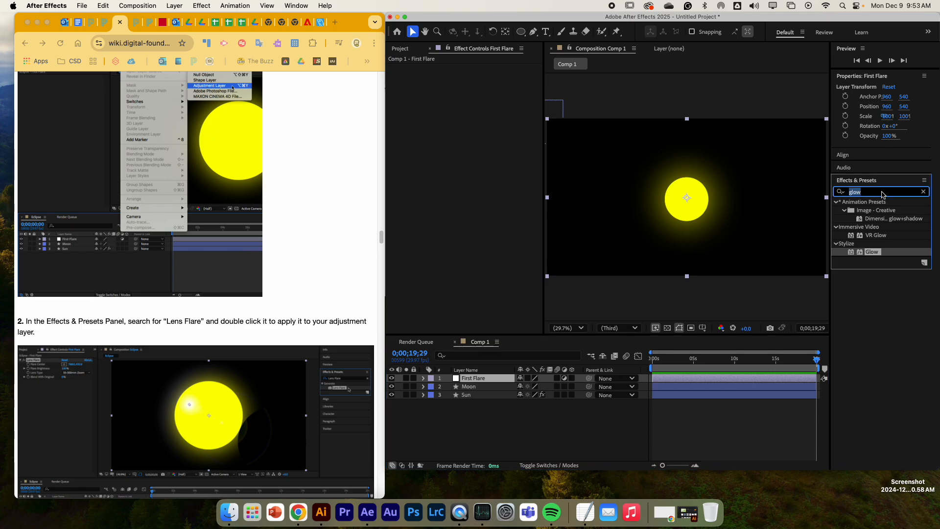
pyautogui.write('len')
pyautogui.write('s f')
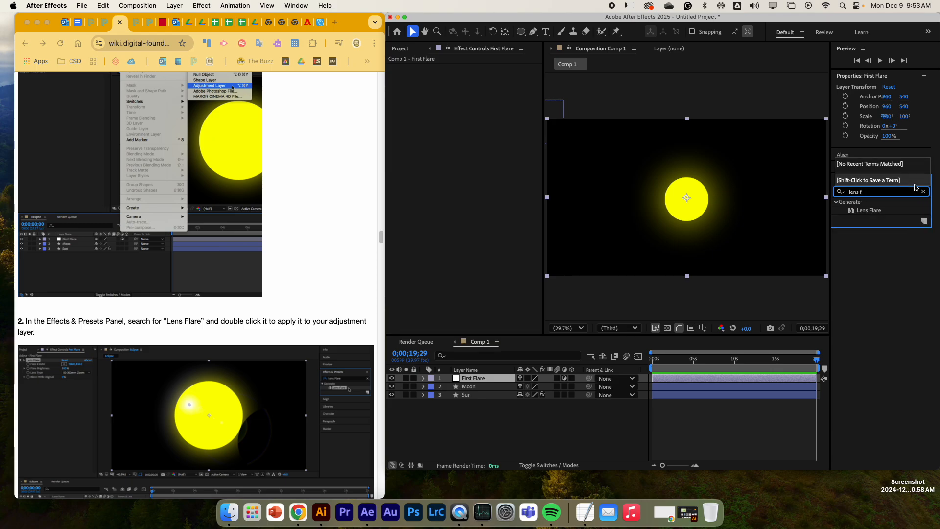
pyautogui.click(870, 210)
pyautogui.scroll(-5, 339, 224)
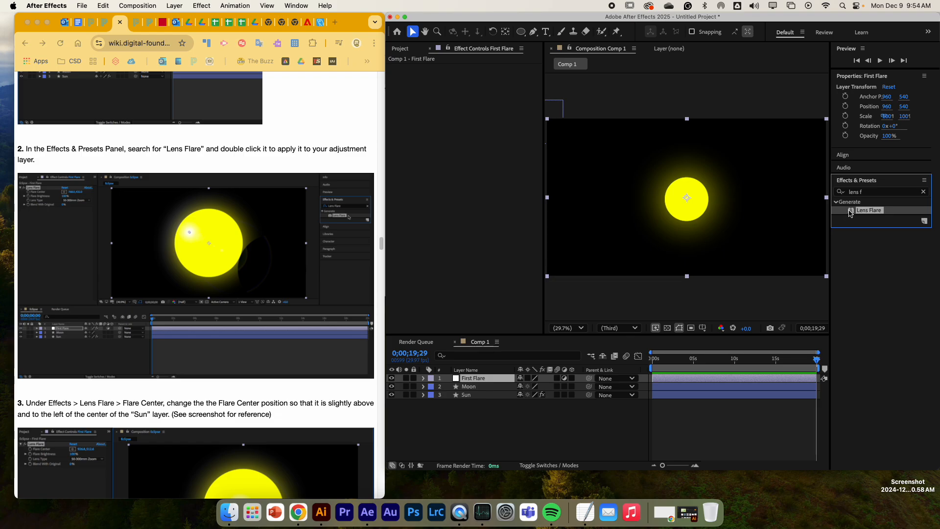
pyautogui.moveTo(851, 211); pyautogui.dragTo(472, 380)
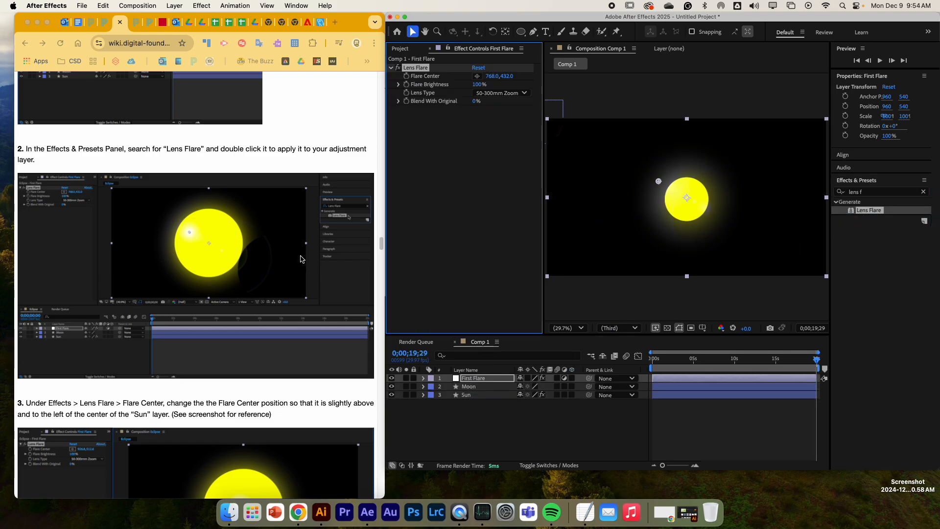
# Expand the First Flare layer's Lens Flare effect properties in the timeline, leaving the layer unlocked.
pyautogui.scroll(-3, 302, 259)
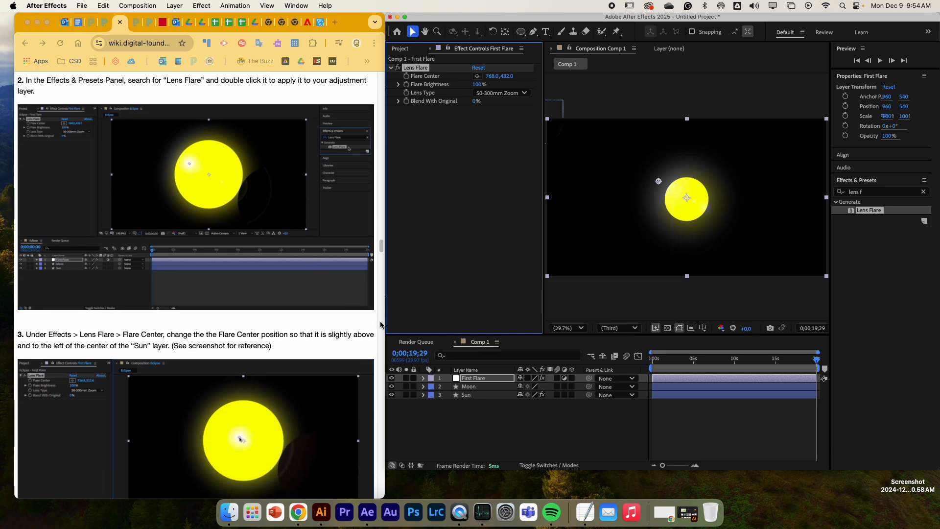
pyautogui.click(414, 379)
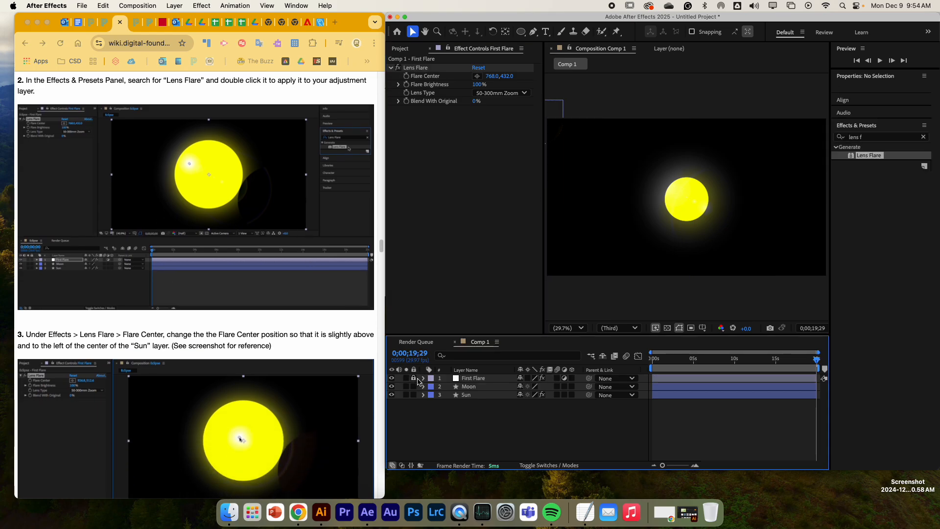
pyautogui.click(414, 379)
pyautogui.click(424, 379)
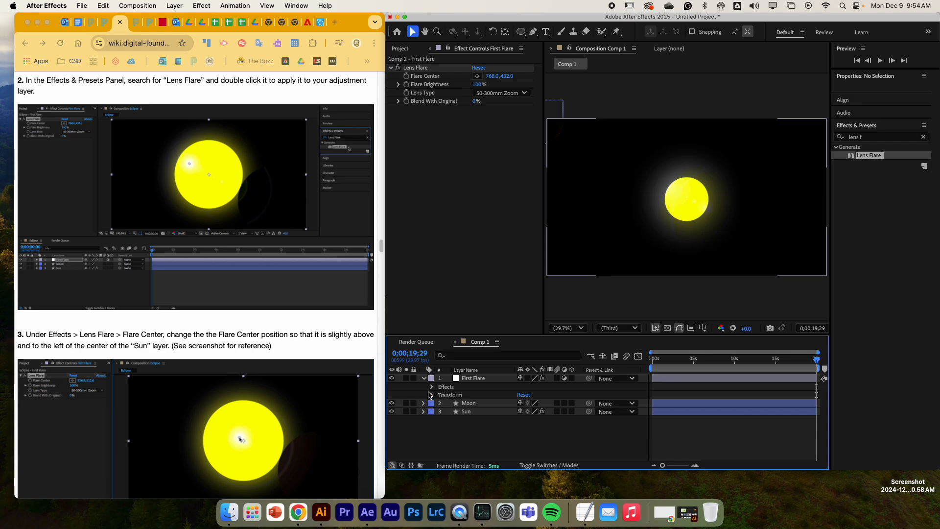
pyautogui.click(431, 387)
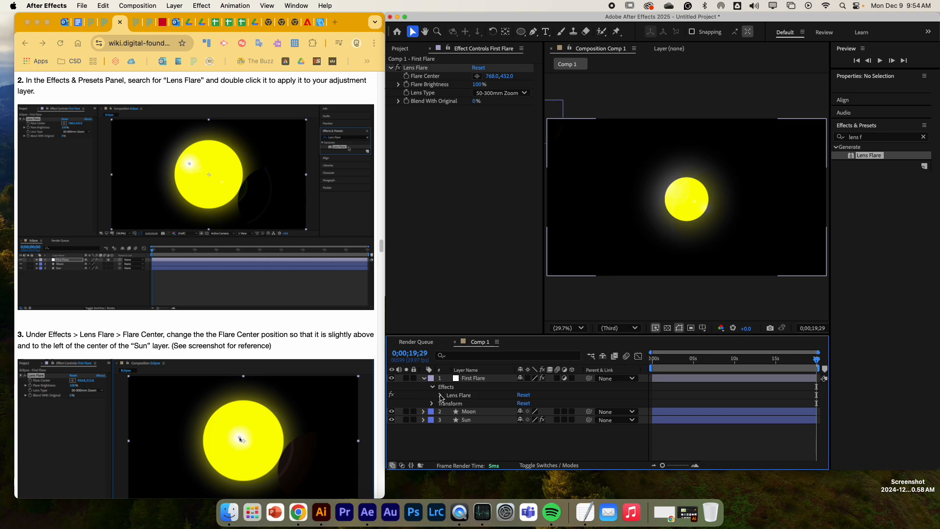
pyautogui.click(442, 395)
# Set the Lens Flare's Flare Center to 912, 491, slightly above and left of the Sun's center.
pyautogui.scroll(-4, 233, 308)
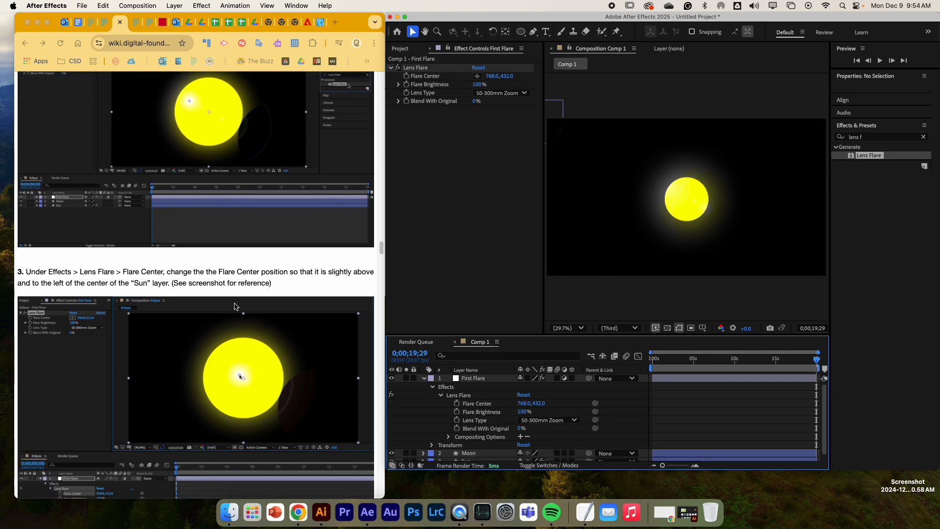
pyautogui.scroll(-2, 235, 304)
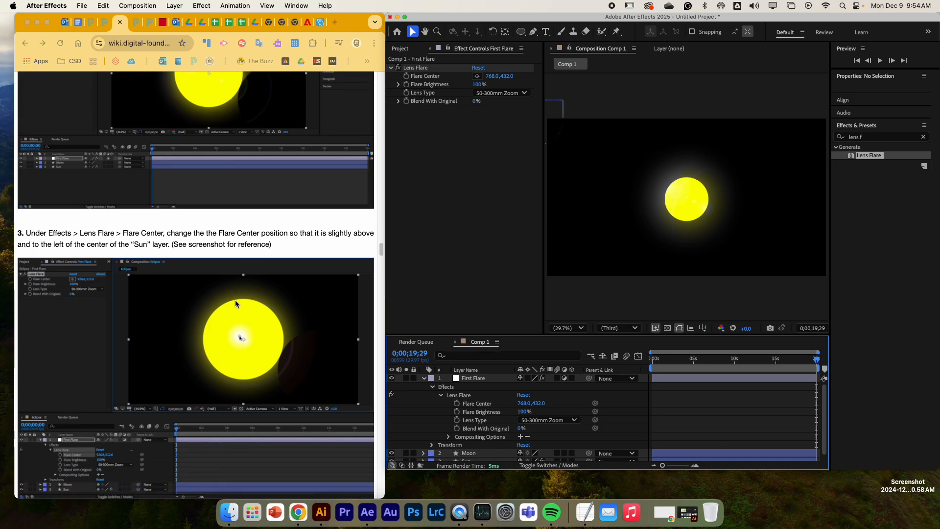
pyautogui.scroll(-2, 235, 303)
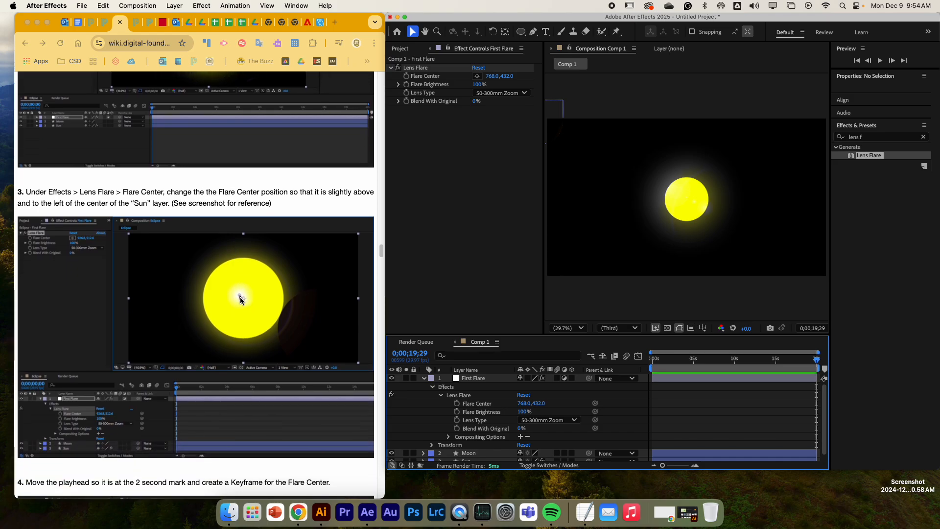
pyautogui.scroll(-4, 244, 302)
pyautogui.scroll(-2, 244, 301)
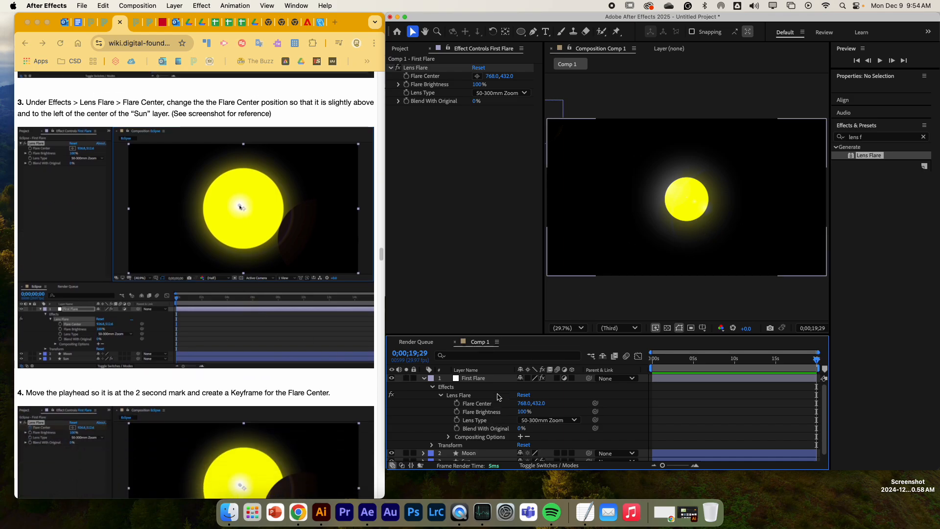
pyautogui.moveTo(528, 403)
pyautogui.mouseDown()
pyautogui.moveTo(513, 402)
pyautogui.moveTo(581, 402)
pyautogui.moveTo(523, 405)
pyautogui.moveTo(546, 405)
pyautogui.mouseUp()
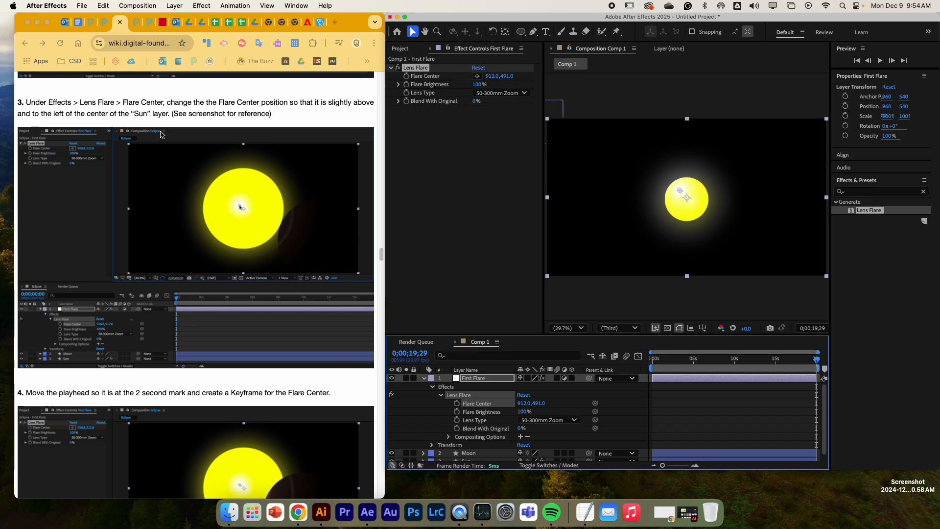
# Move the playhead to 0;00;02;00 and create a Flare Center keyframe on the First Flare layer.
pyautogui.scroll(-5, 162, 135)
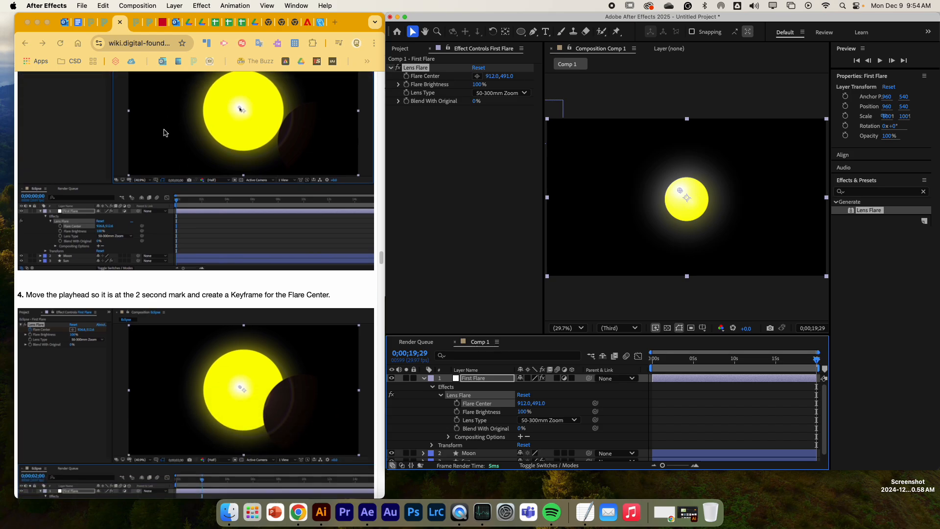
pyautogui.scroll(-1, 164, 135)
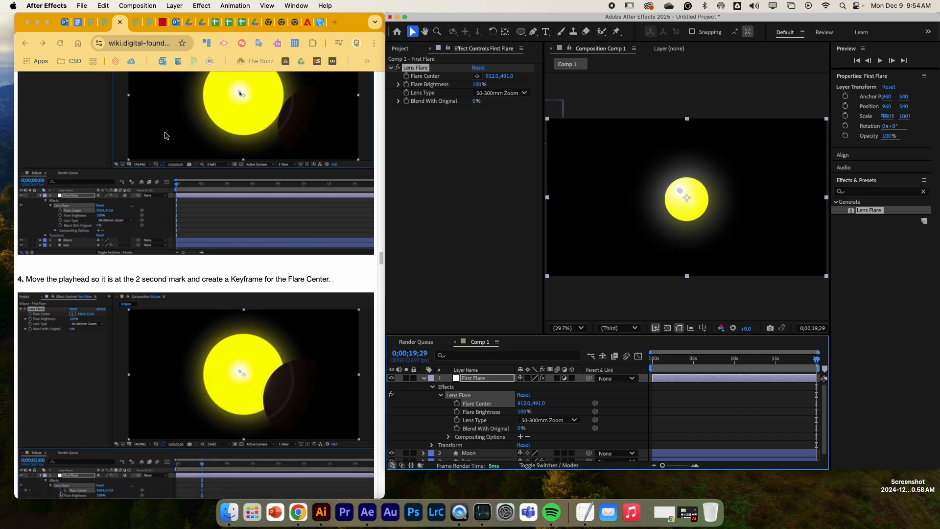
pyautogui.scroll(-1, 165, 135)
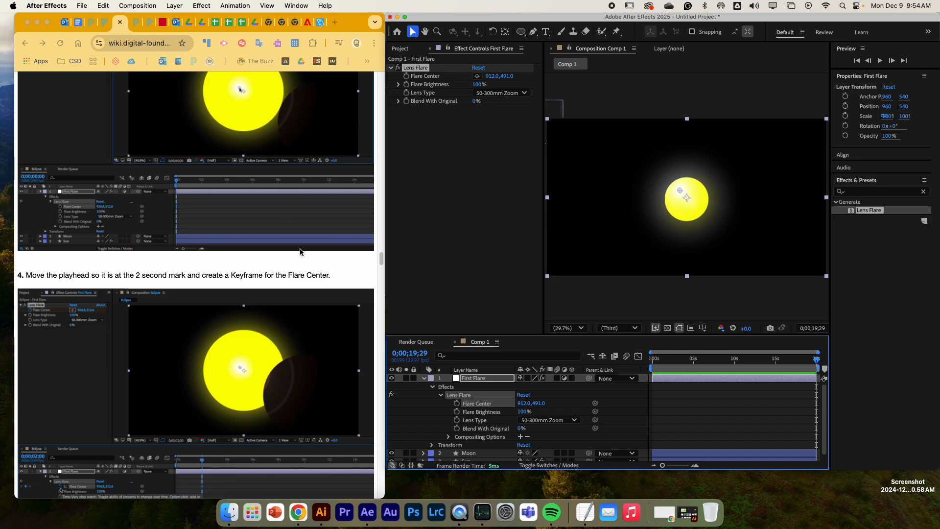
pyautogui.click(666, 362)
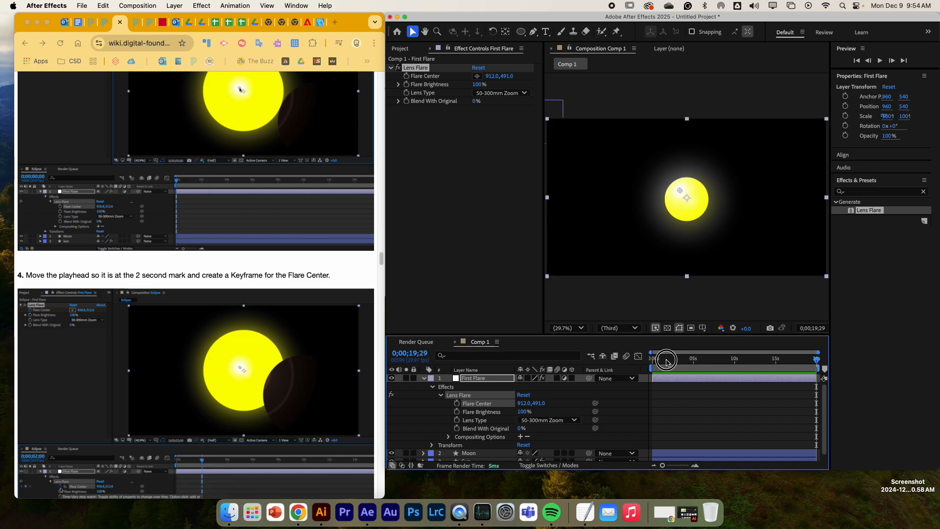
pyautogui.click(821, 329)
pyautogui.write('200')
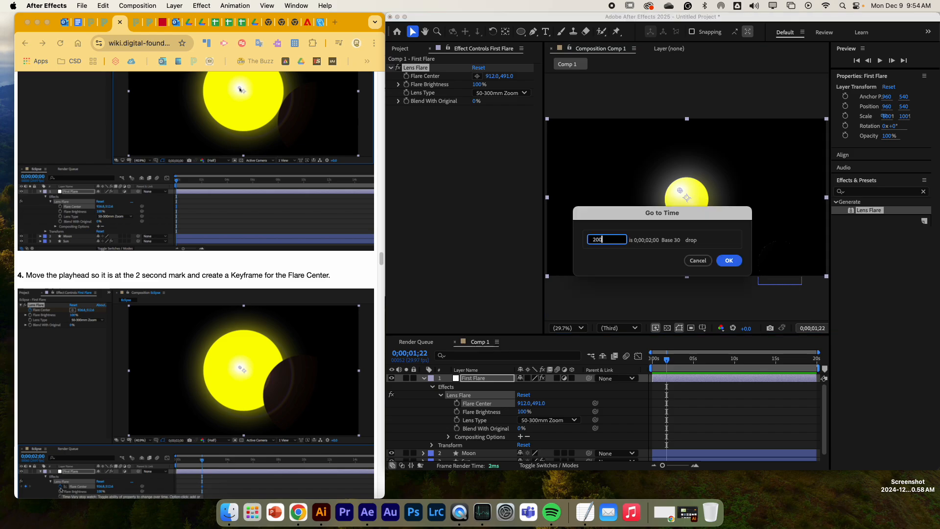
pyautogui.press('Return')
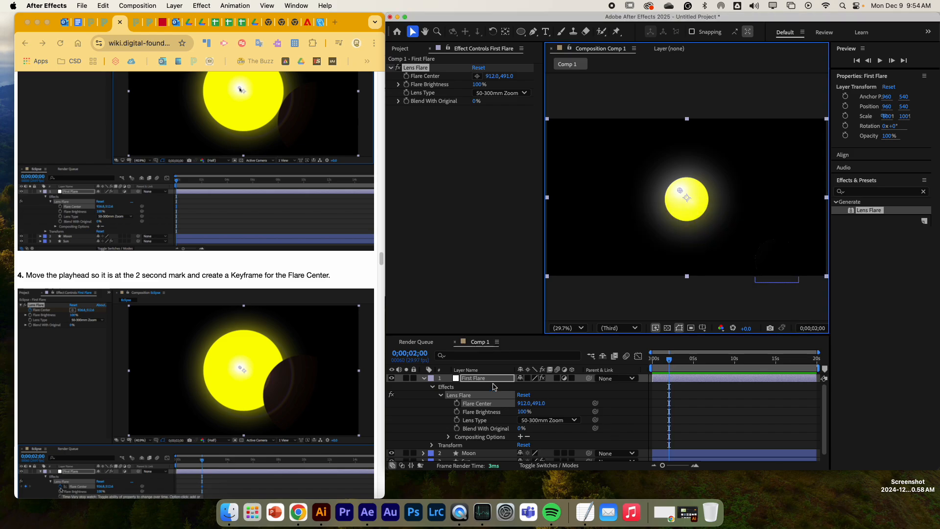
pyautogui.click(457, 403)
# Read step 5 of the wiki exercise and move the playhead to 0;00;09;00.
pyautogui.scroll(-3, 256, 351)
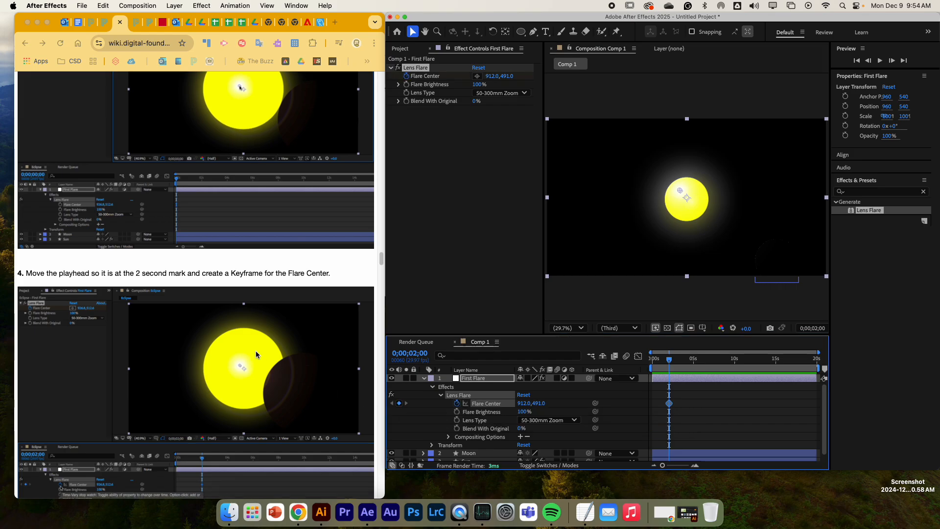
pyautogui.scroll(-2, 254, 349)
pyautogui.scroll(-4, 252, 342)
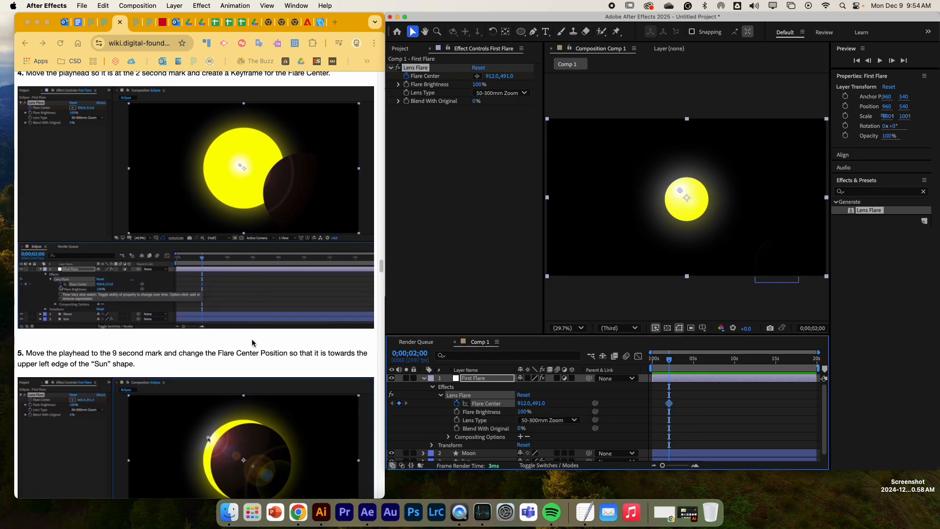
pyautogui.scroll(-1, 252, 342)
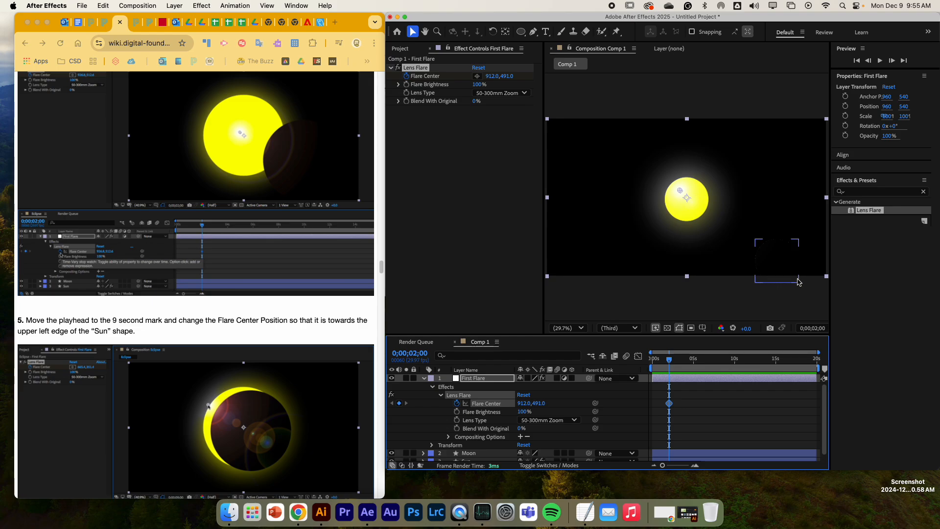
pyautogui.click(813, 328)
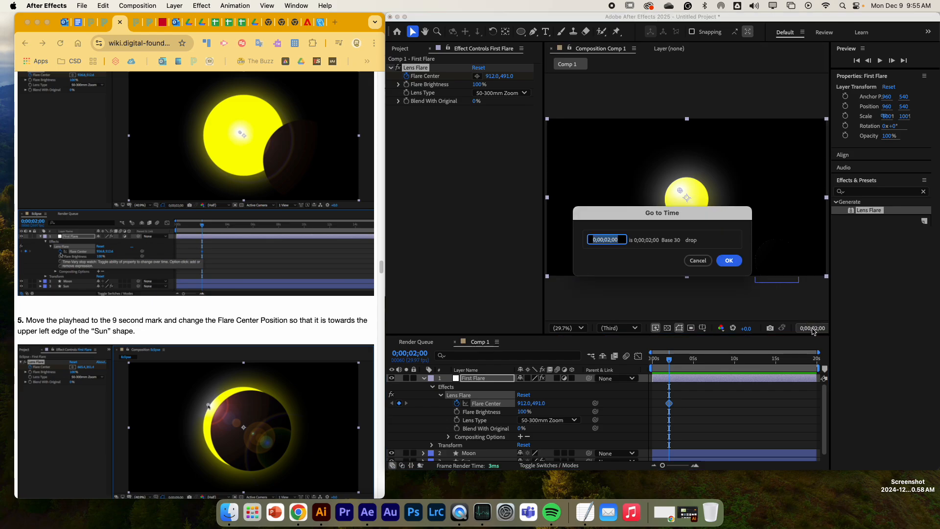
pyautogui.write('900')
pyautogui.press('Return')
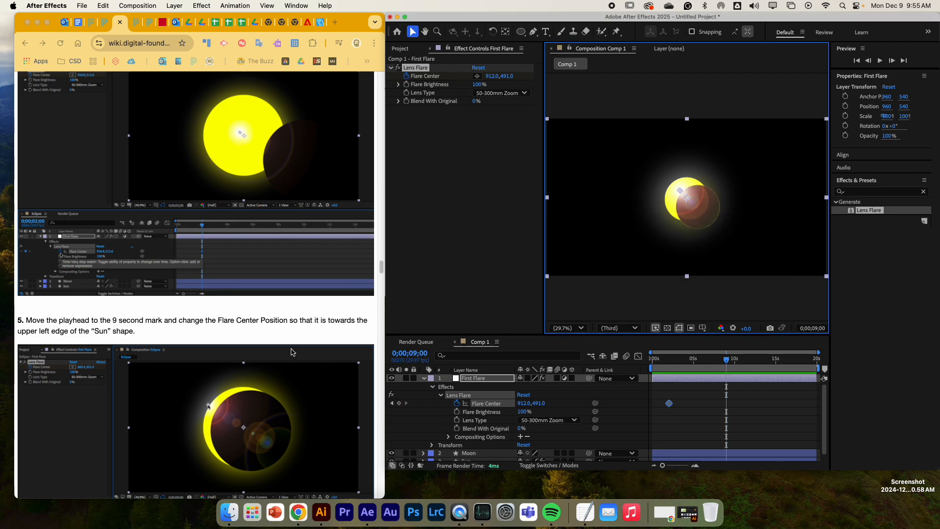
# Recheck wiki steps 3 to 5, and set the First Flare's Flare Center to 865, 457 at 0;00;09;00, towards the Sun's upper-left edge.
pyautogui.scroll(-2, 160, 308)
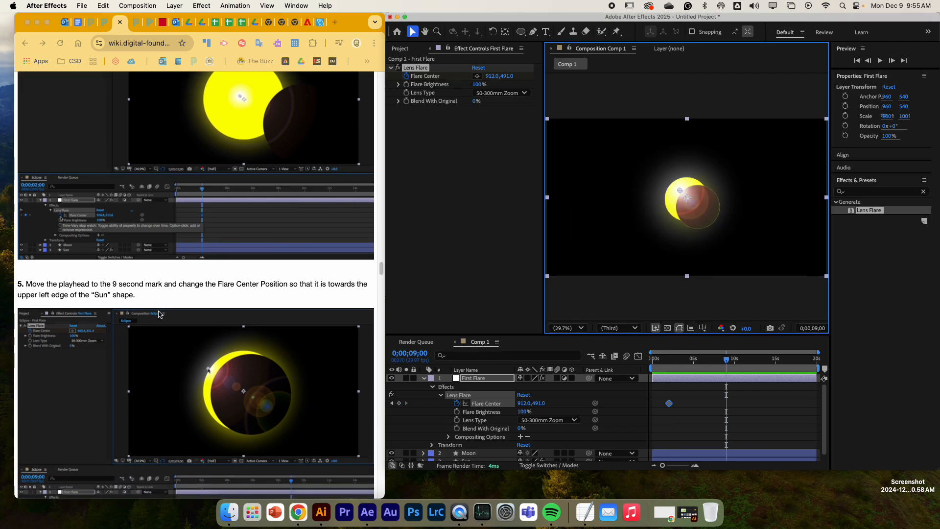
pyautogui.scroll(-1, 160, 312)
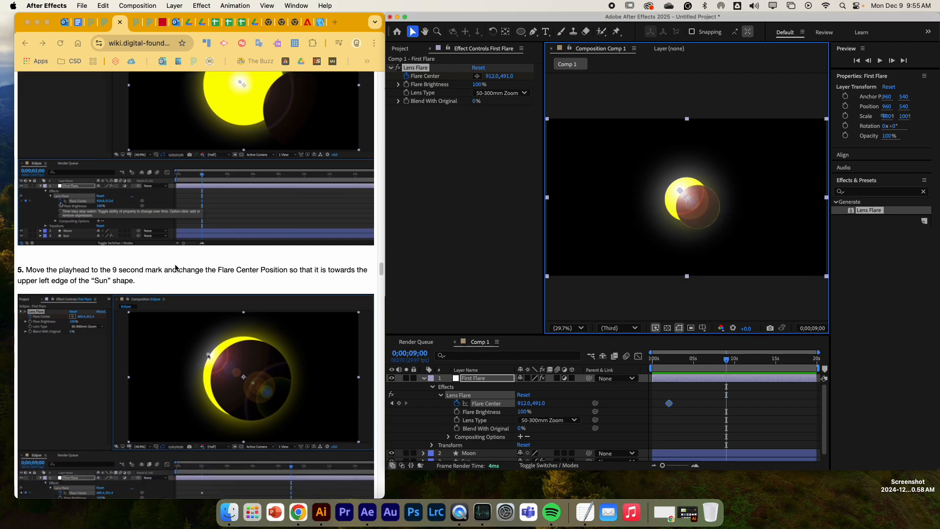
pyautogui.scroll(-1, 218, 275)
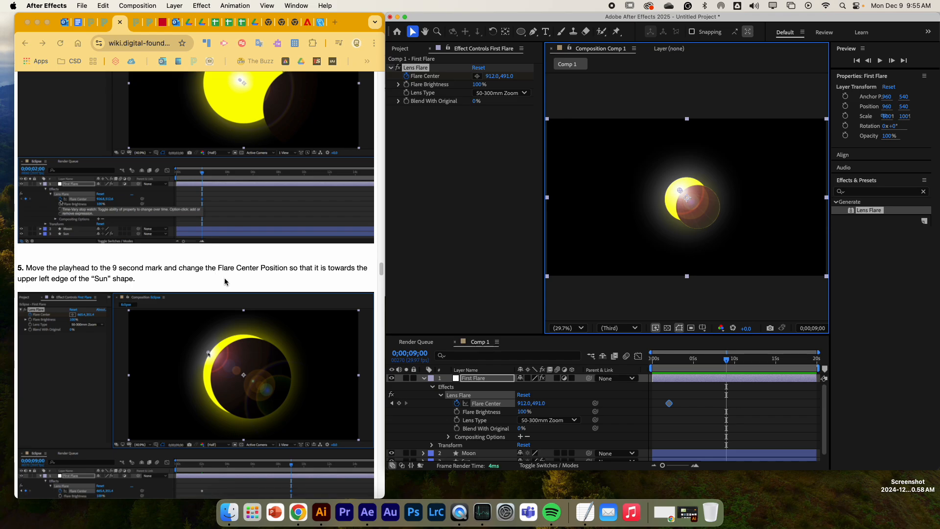
pyautogui.scroll(10, 228, 284)
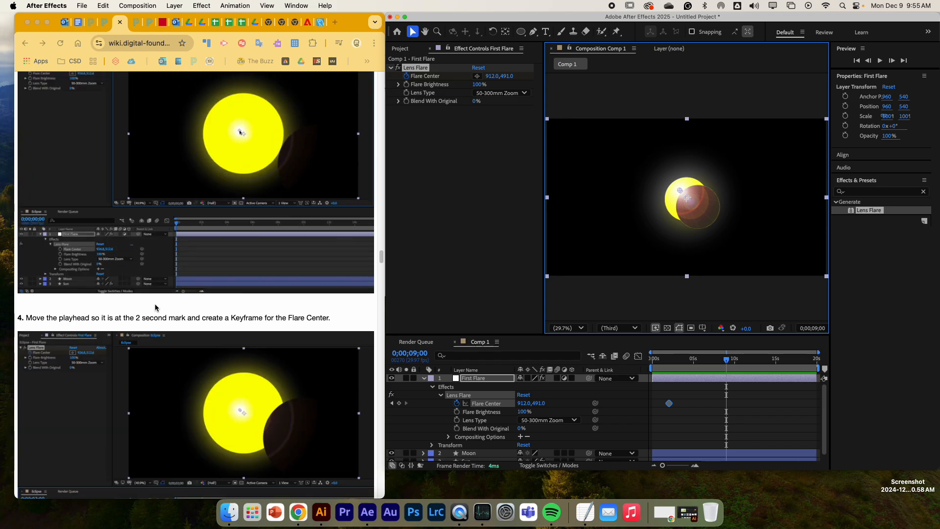
pyautogui.scroll(5, 157, 308)
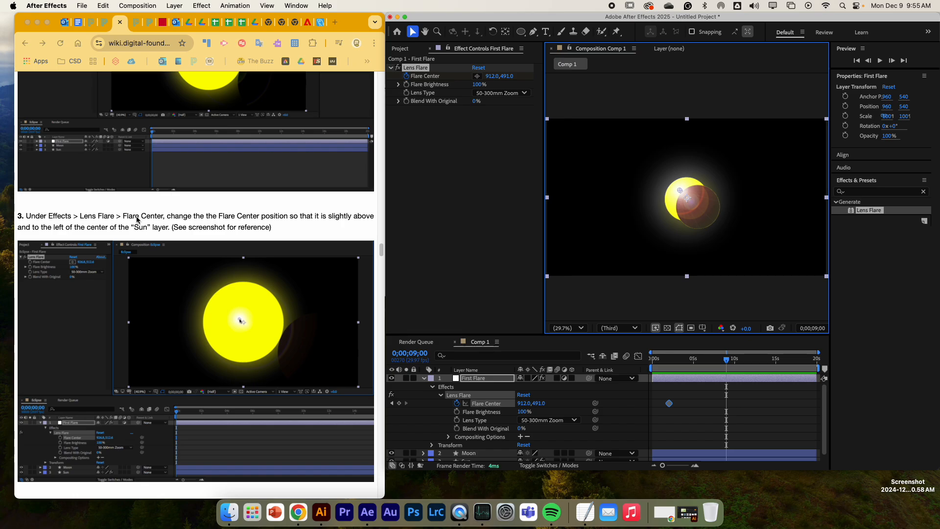
pyautogui.scroll(-1, 139, 231)
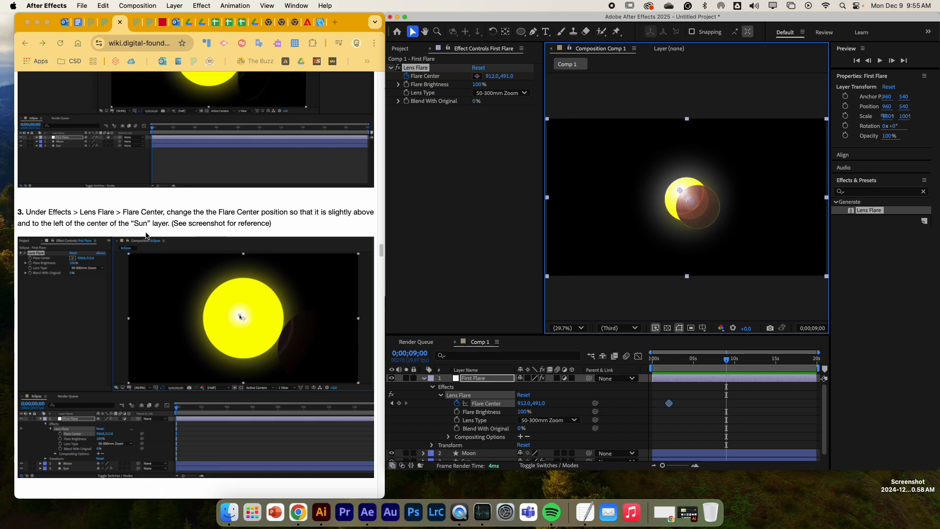
pyautogui.scroll(-10, 257, 280)
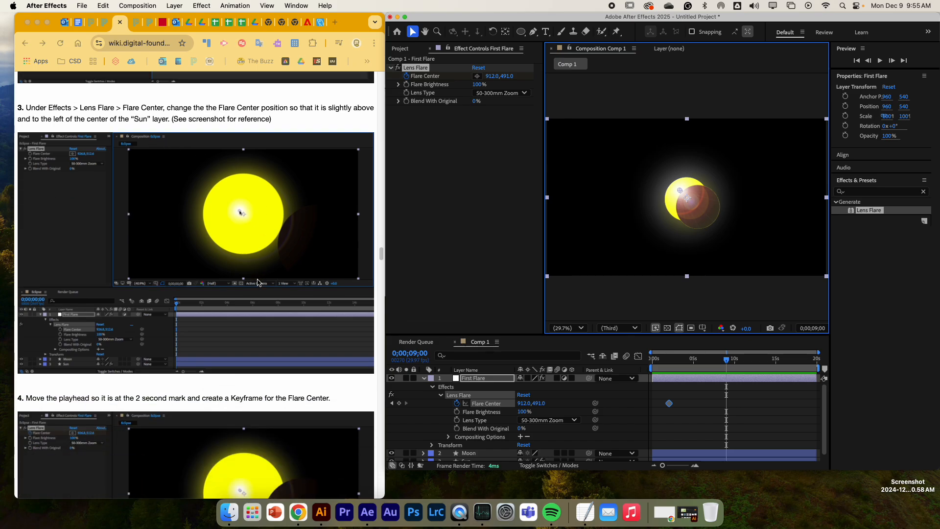
pyautogui.scroll(-2, 272, 283)
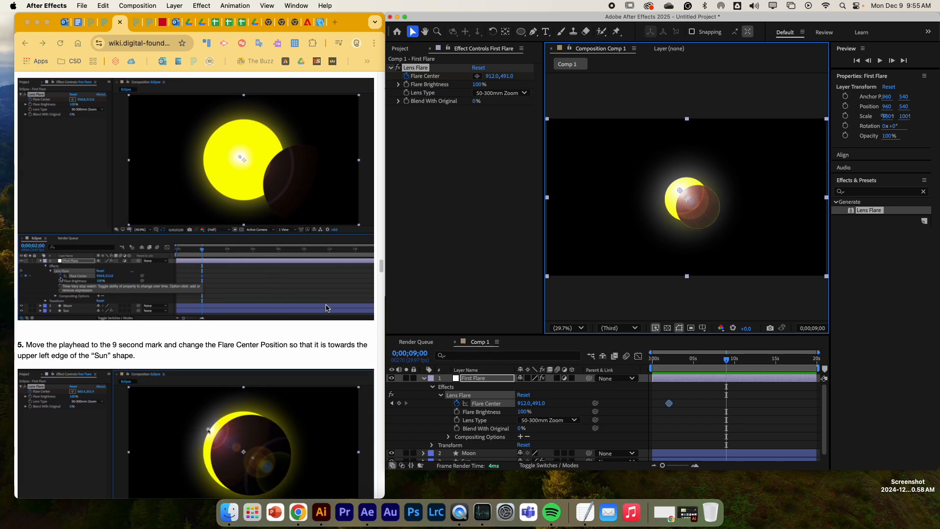
pyautogui.moveTo(528, 404)
pyautogui.mouseDown()
pyautogui.moveTo(511, 406)
pyautogui.moveTo(539, 403)
pyautogui.mouseUp()
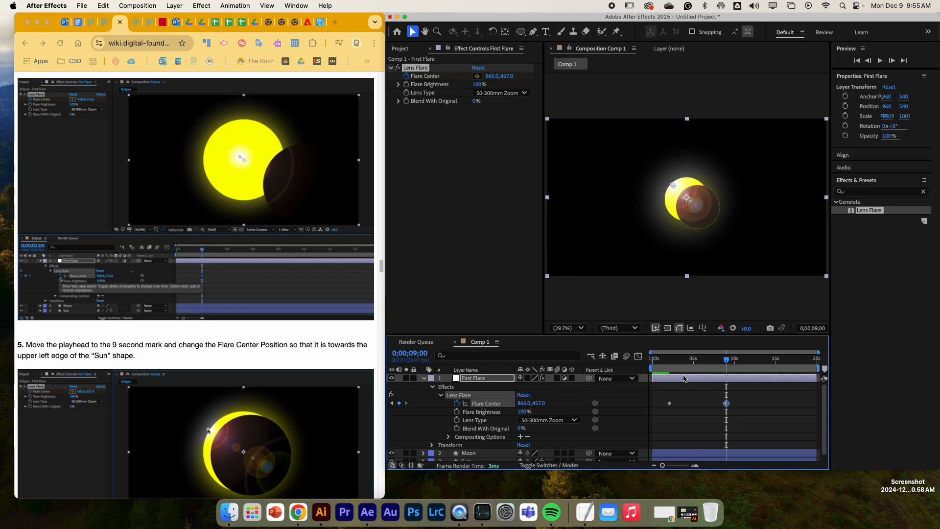
# Set the Flare Center keyframe at 0;00;02;00 to 930, 528, closer to the Sun's center, and scrub through the flare's movement.
pyautogui.moveTo(681, 367)
pyautogui.mouseDown()
pyautogui.moveTo(653, 368)
pyautogui.moveTo(751, 361)
pyautogui.moveTo(656, 362)
pyautogui.moveTo(665, 362)
pyautogui.mouseUp()
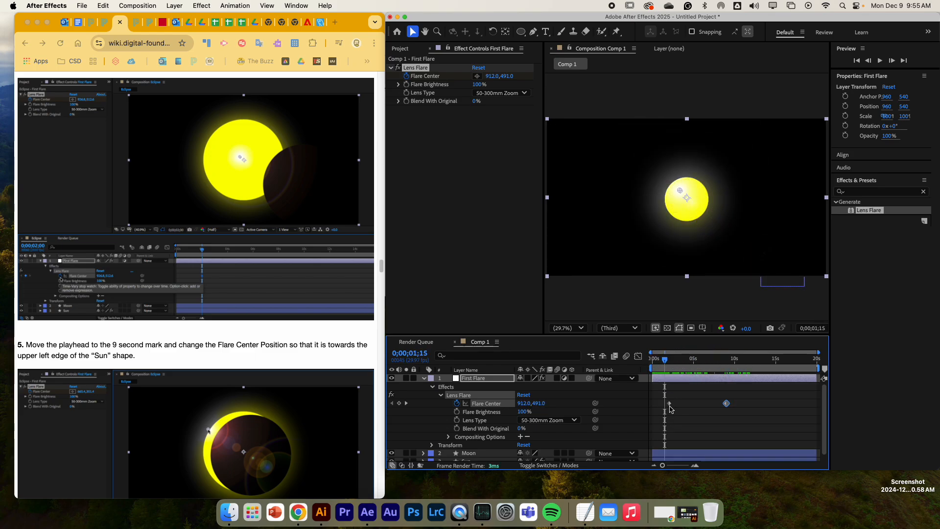
pyautogui.click(670, 404)
pyautogui.click(826, 329)
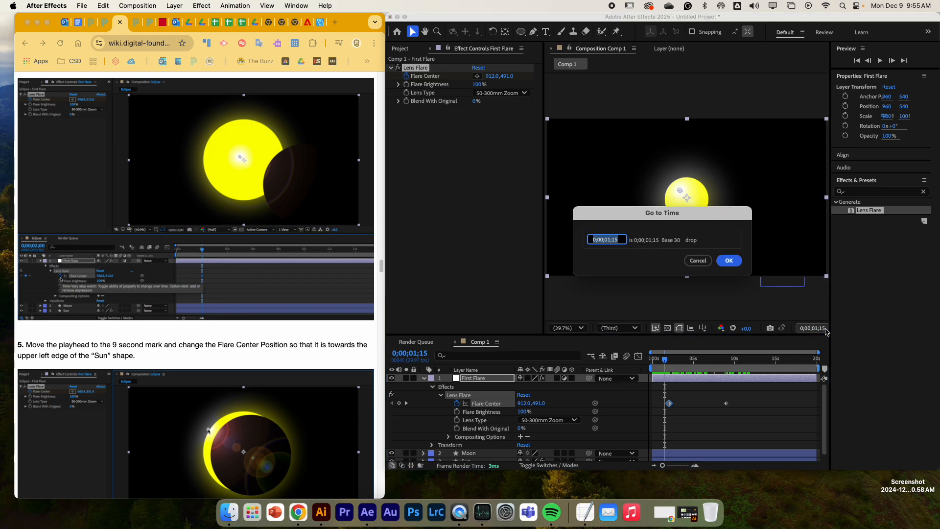
pyautogui.write('200')
pyautogui.press('Return')
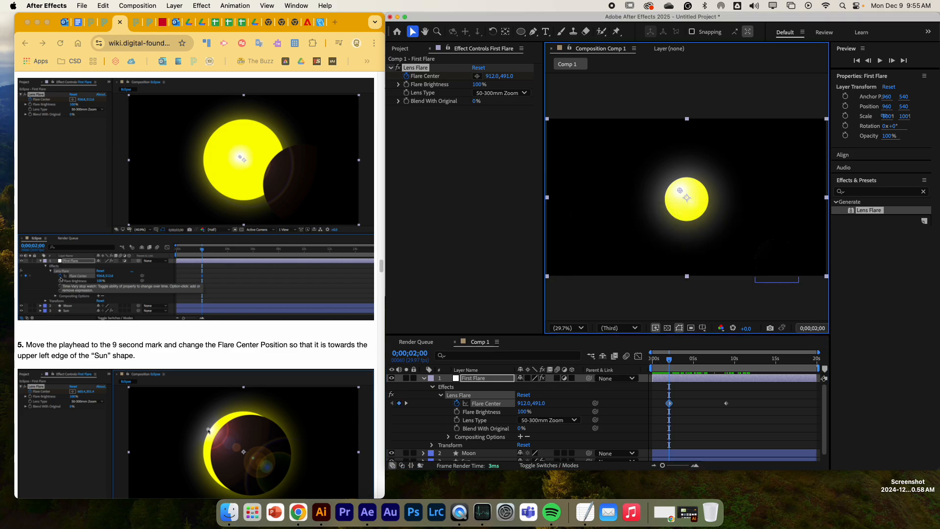
pyautogui.moveTo(520, 404); pyautogui.dragTo(559, 405)
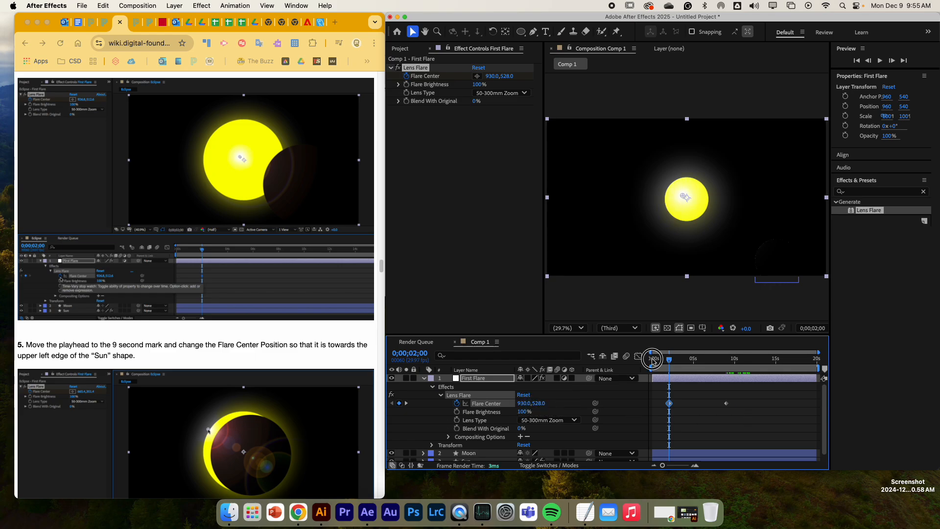
pyautogui.moveTo(659, 367); pyautogui.dragTo(752, 378)
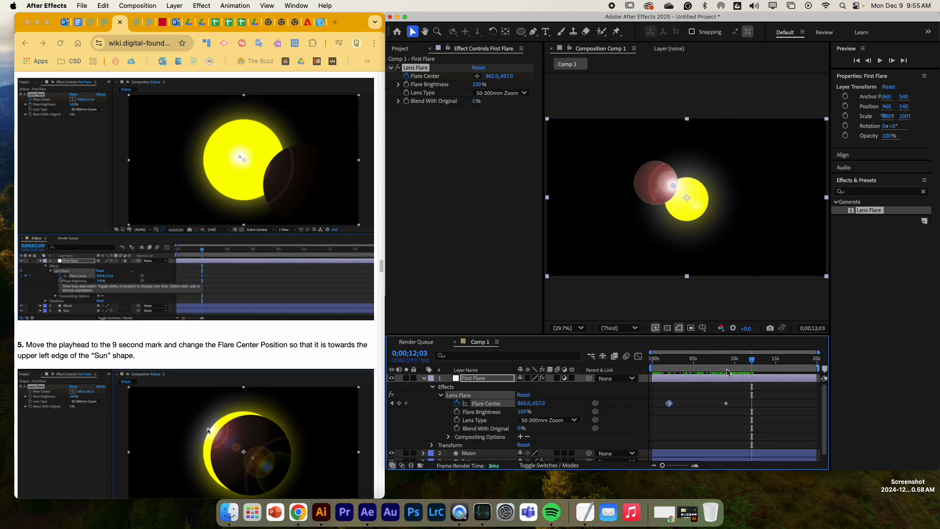
# Following wiki step 6, return the playhead to the first frame and set the Lens Flare's Flare Brightness to 0%.
pyautogui.scroll(-2, 215, 313)
pyautogui.scroll(-10, 214, 315)
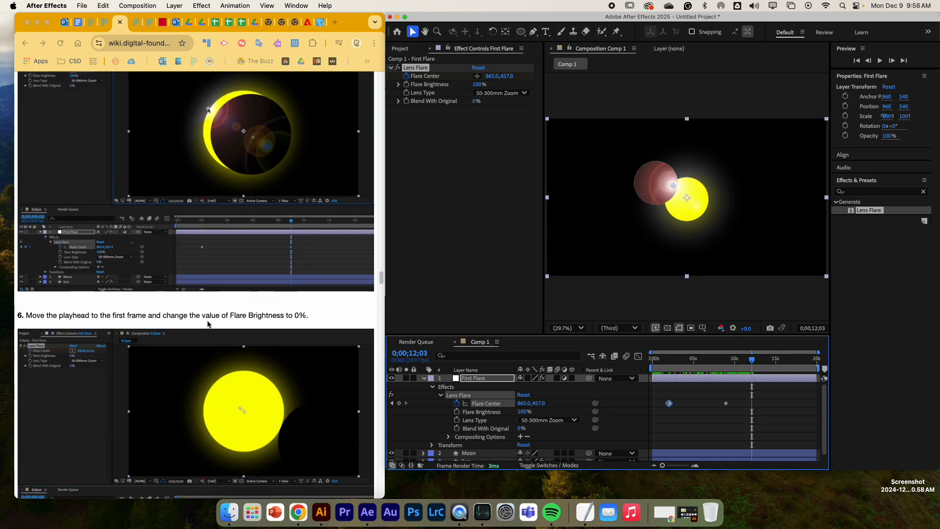
pyautogui.scroll(-1, 211, 323)
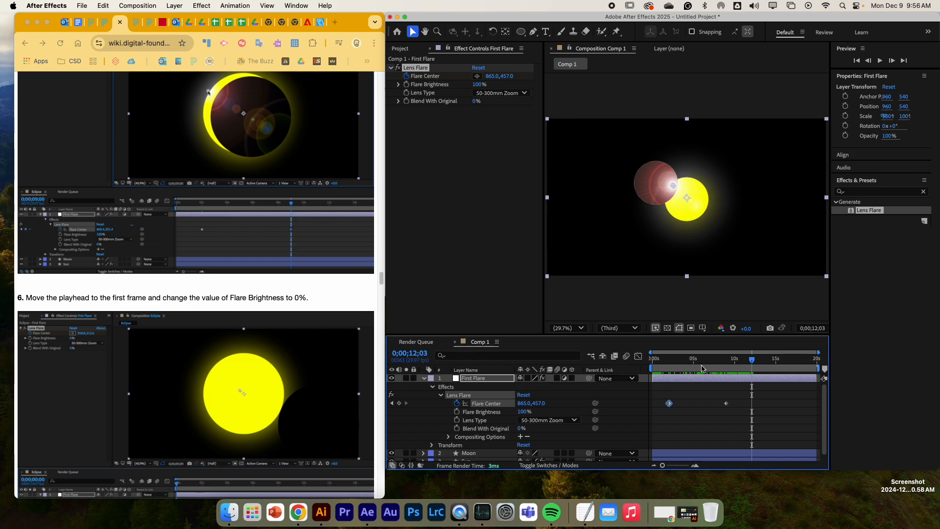
pyautogui.press('Home')
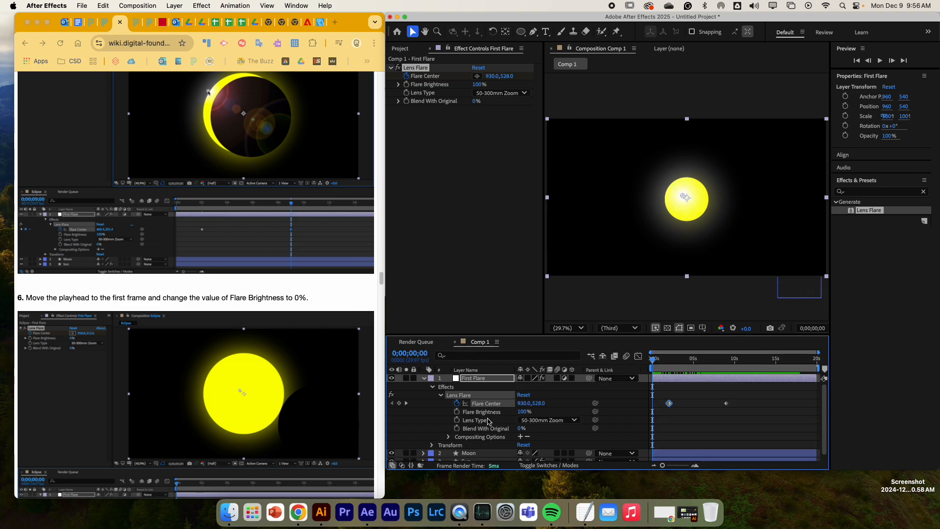
pyautogui.click(520, 414)
pyautogui.write('0')
pyautogui.press('Return')
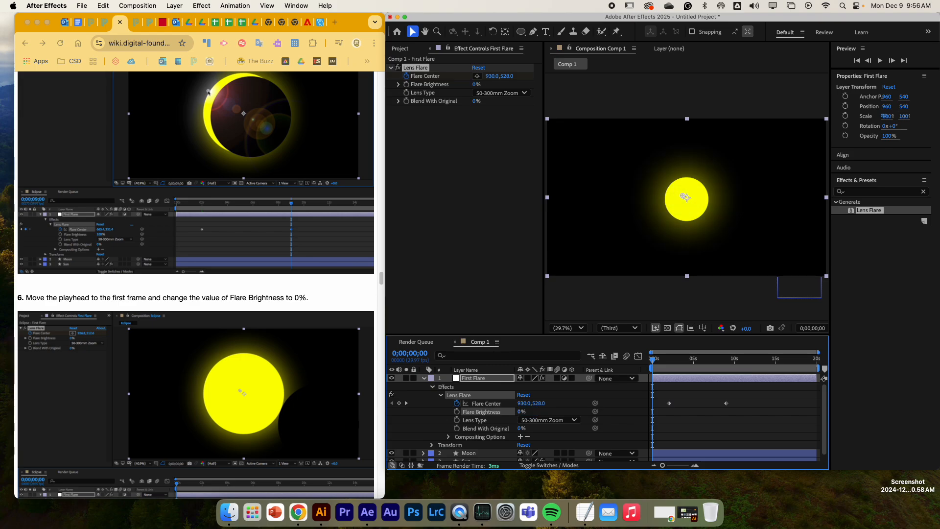
# Following wiki step 7, move the playhead to 0;00;02;00 and create a Flare Brightness keyframe on the First Flare layer.
pyautogui.scroll(-5, 246, 230)
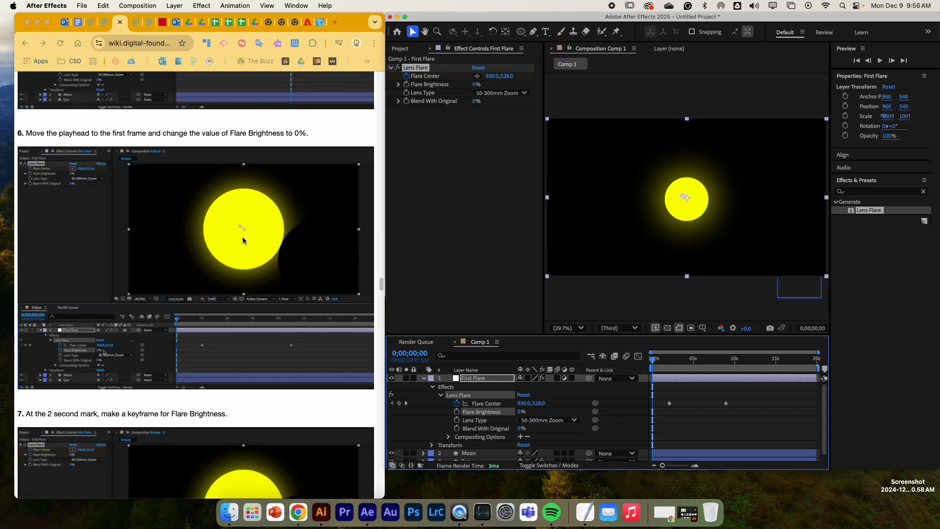
pyautogui.scroll(-4, 259, 258)
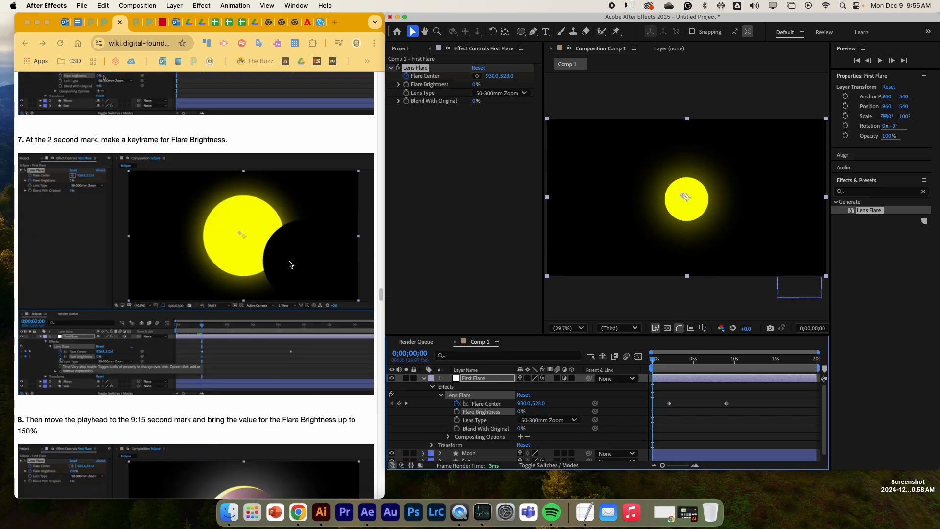
pyautogui.click(809, 329)
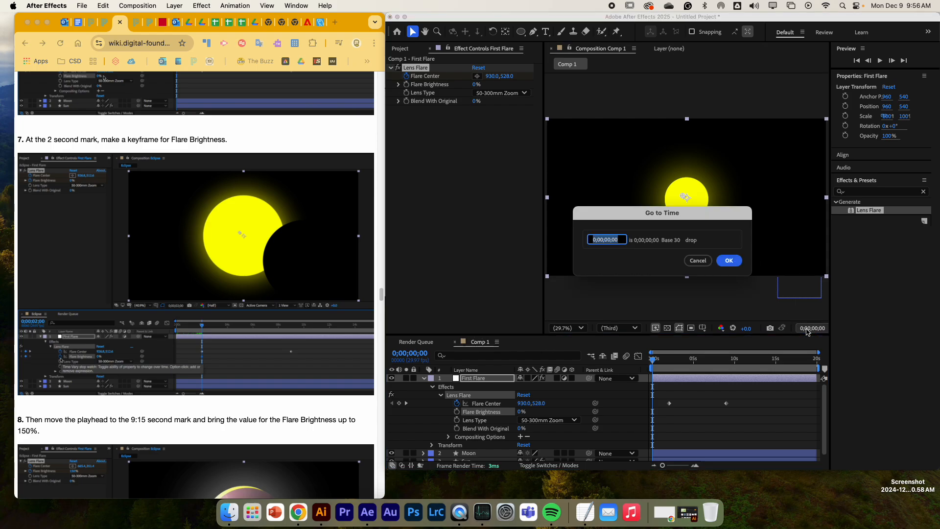
pyautogui.write('200')
pyautogui.press('Return')
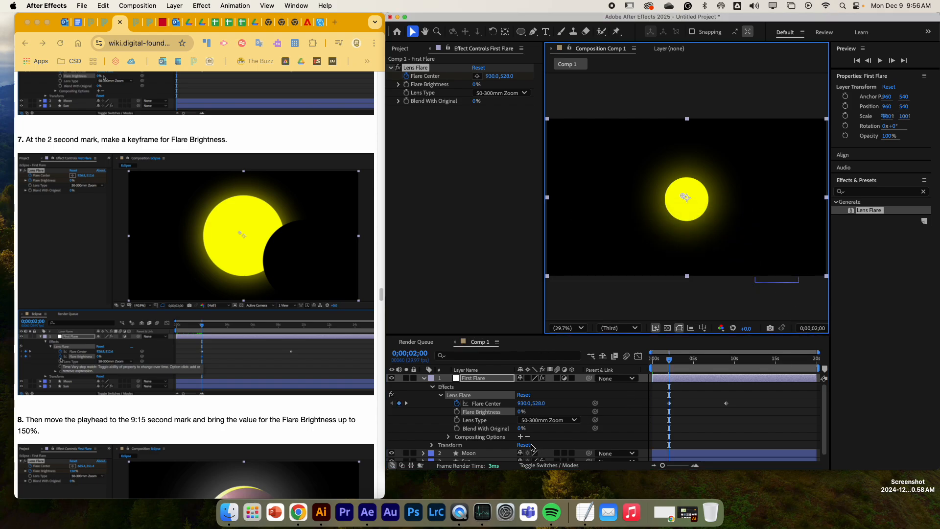
pyautogui.click(457, 412)
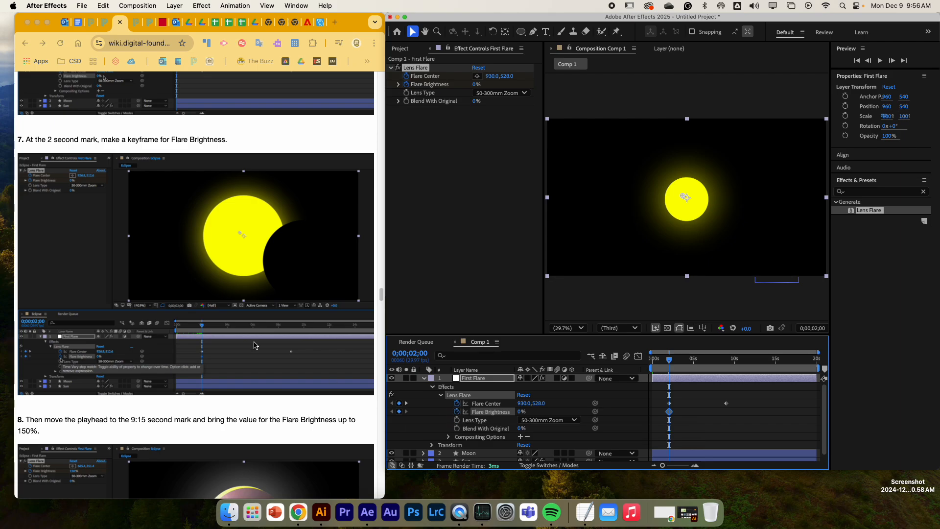
# Following wiki step 8, move the playhead to 0;00;09;15 and set the First Flare's Flare Brightness to 150%.
pyautogui.scroll(-3, 149, 360)
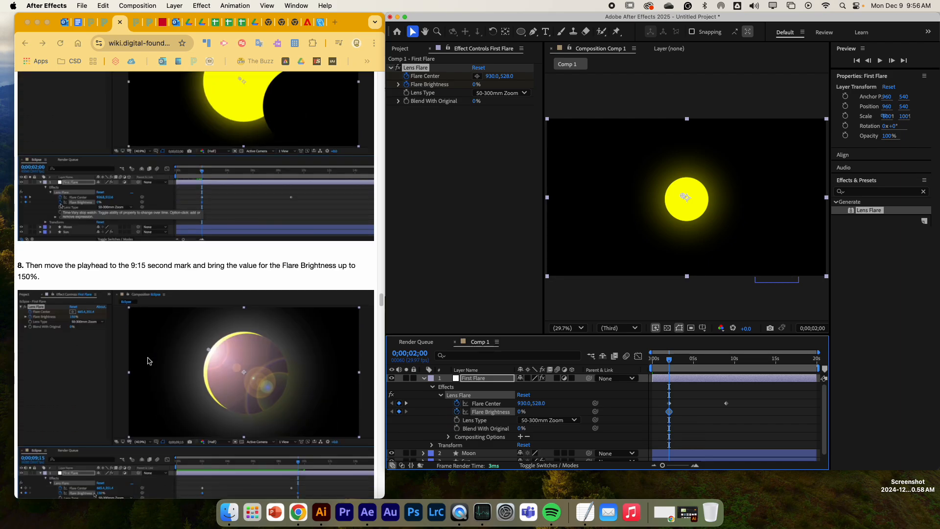
pyautogui.scroll(-1, 149, 359)
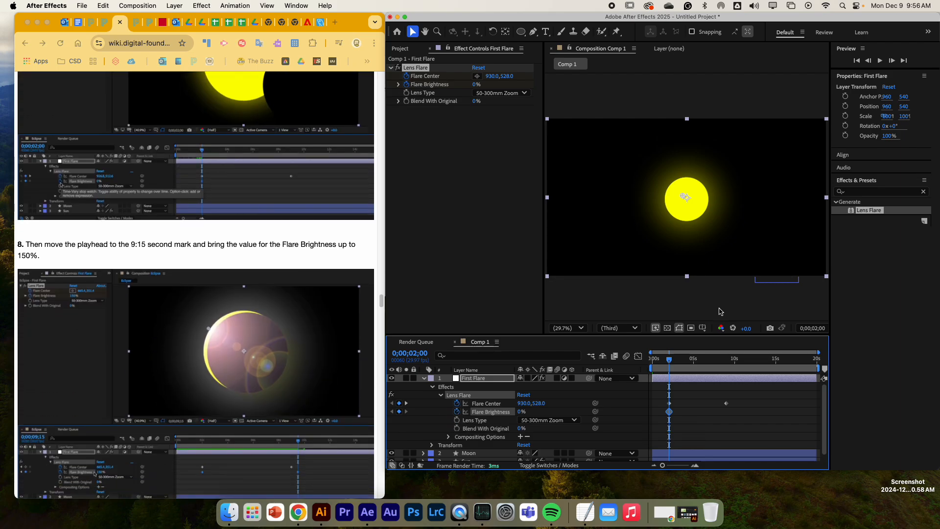
pyautogui.click(811, 328)
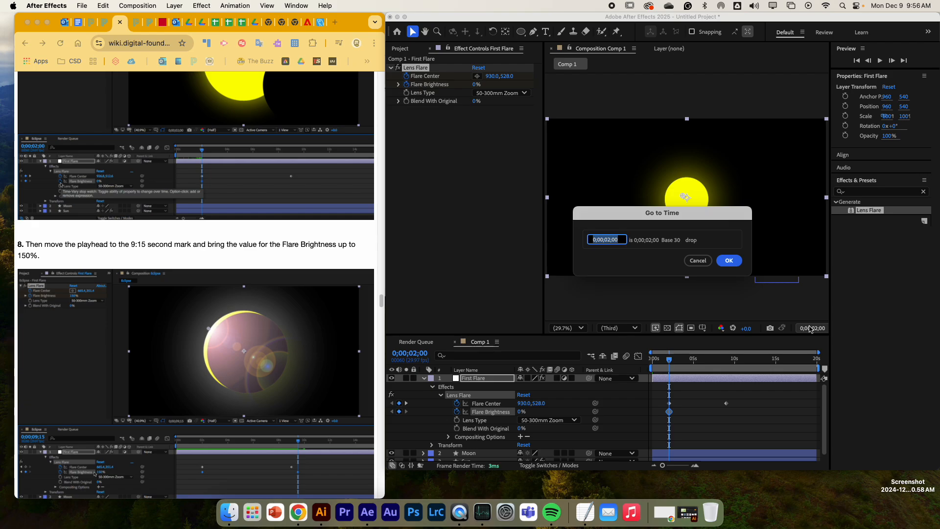
pyautogui.write('915')
pyautogui.press('Return')
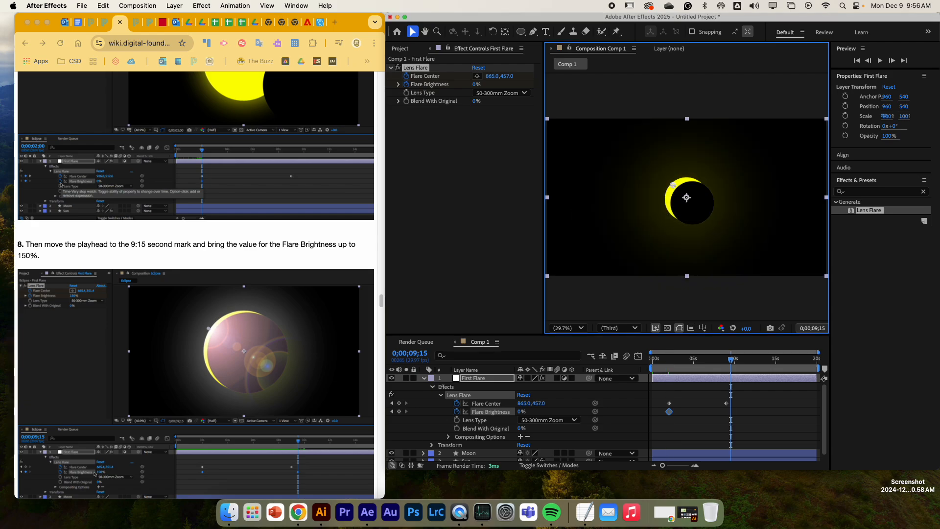
pyautogui.click(522, 412)
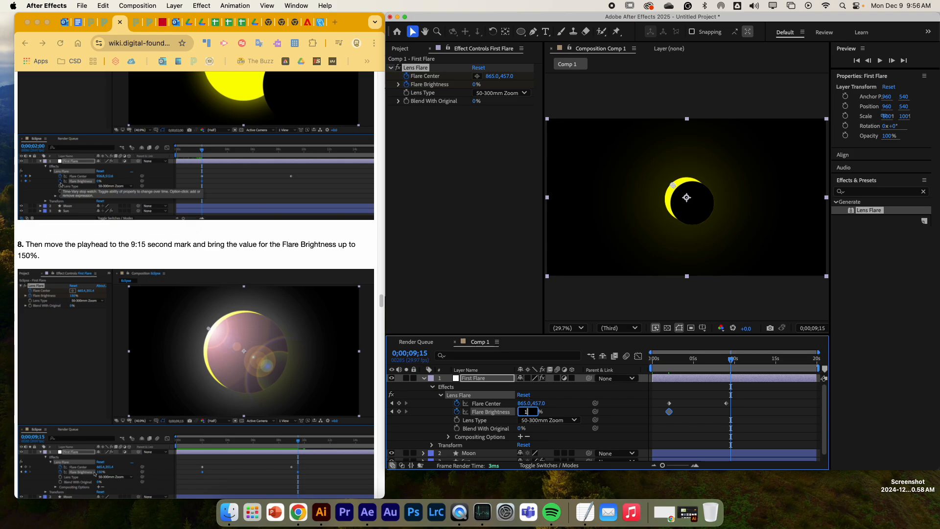
pyautogui.press('Return')
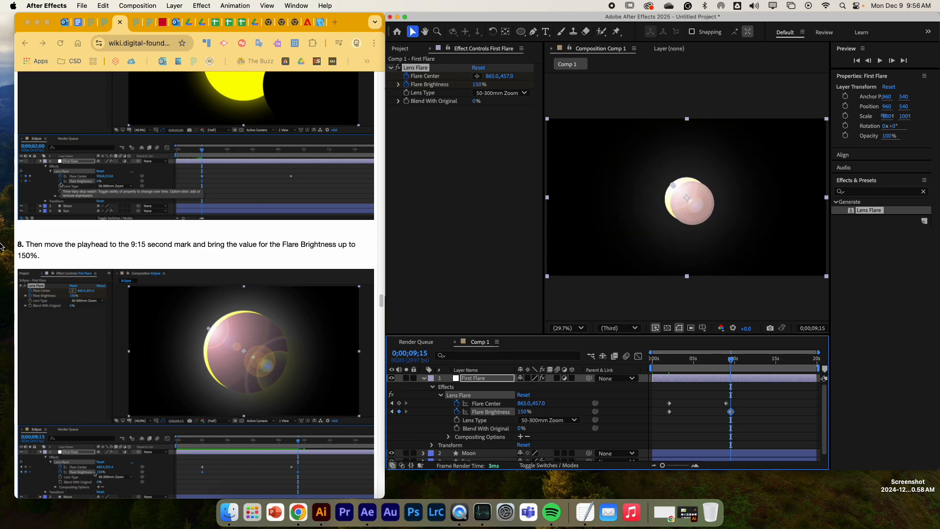
pyautogui.scroll(-5, 142, 325)
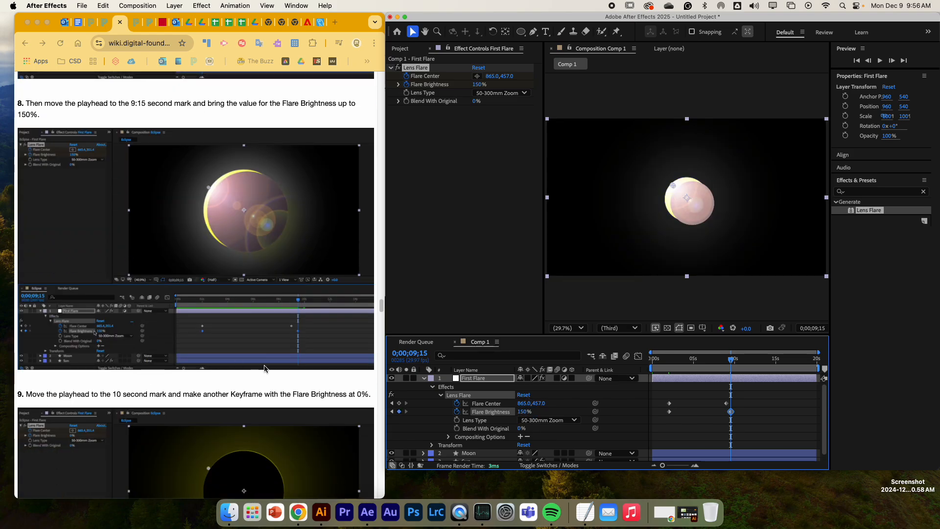
# Following wiki step 9, move the playhead to 0;00;10;00 and set the First Flare's Flare Brightness to 0%.
pyautogui.scroll(-2, 264, 368)
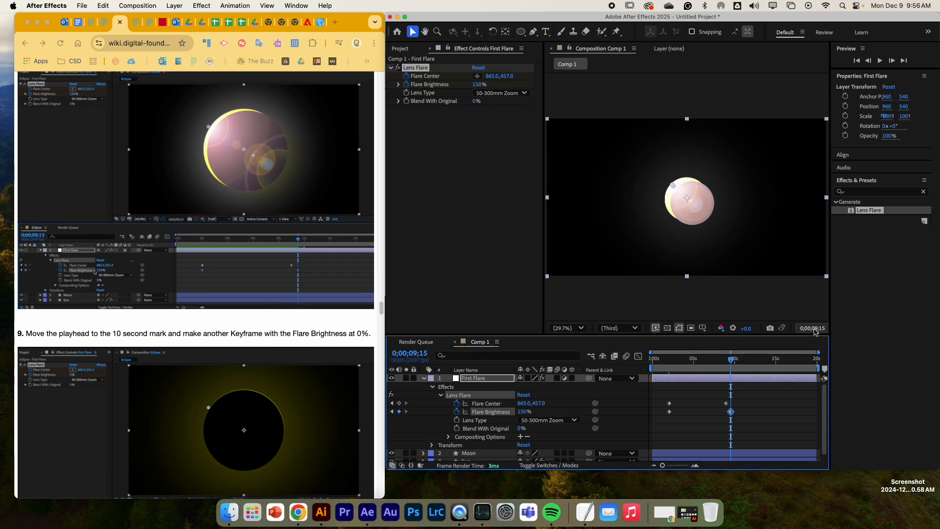
pyautogui.click(815, 329)
pyautogui.write('1000')
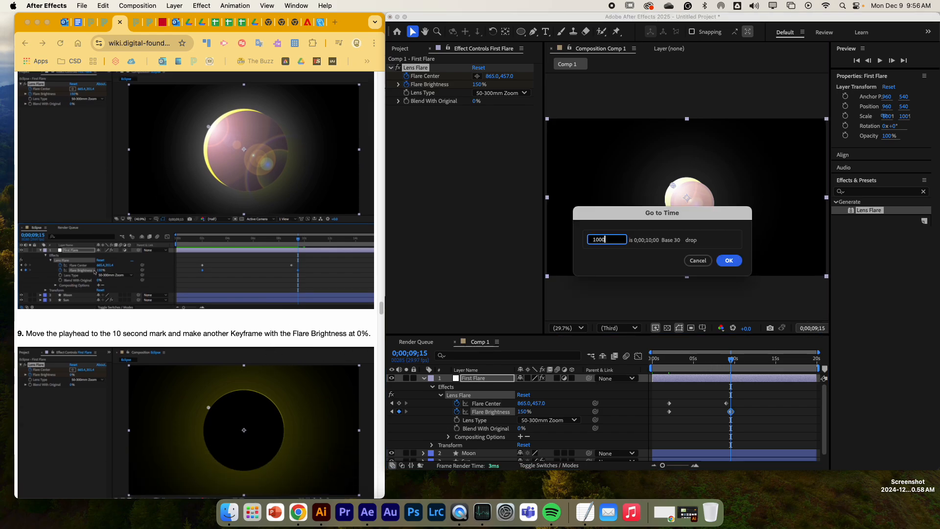
pyautogui.press('Return')
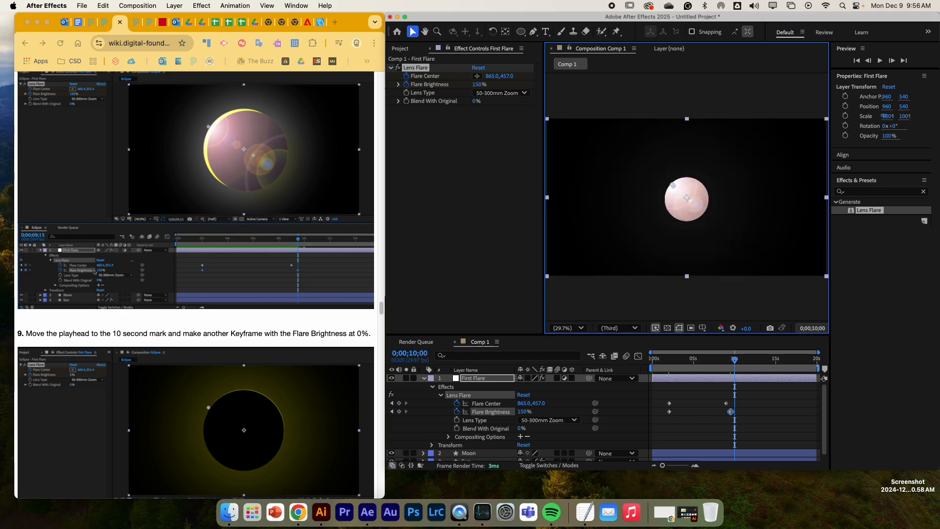
pyautogui.click(523, 412)
pyautogui.write('0')
pyautogui.press('Return')
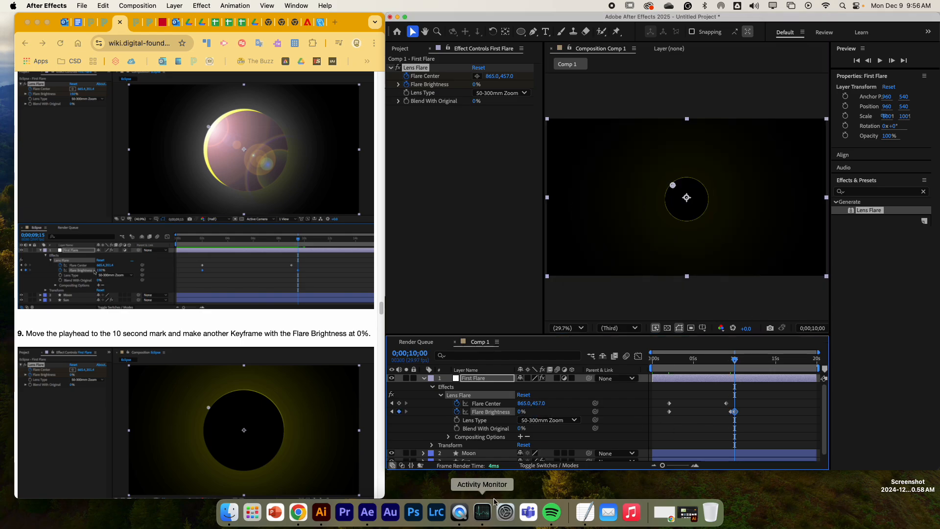
# Following wiki step 10, preview the composition to check the Moon's transit and the flare's brightness changes.
pyautogui.scroll(-5, 251, 411)
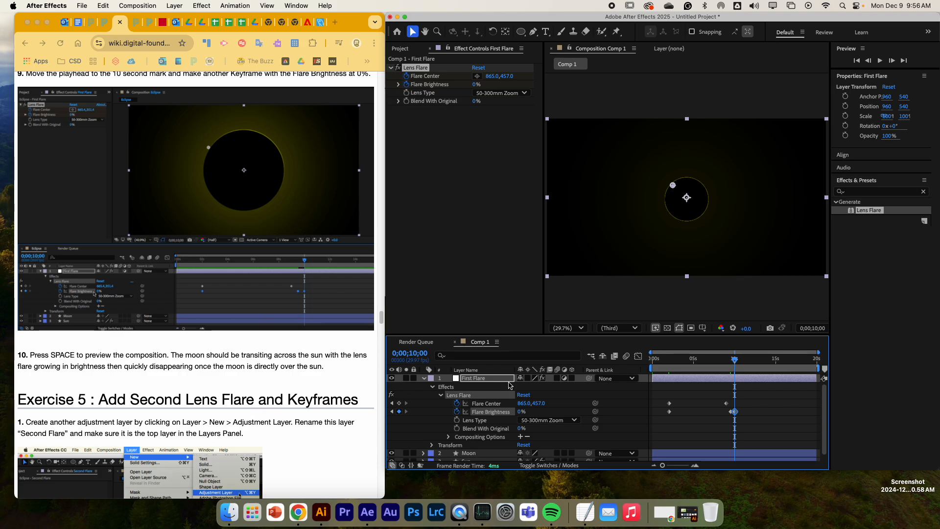
pyautogui.press('space')
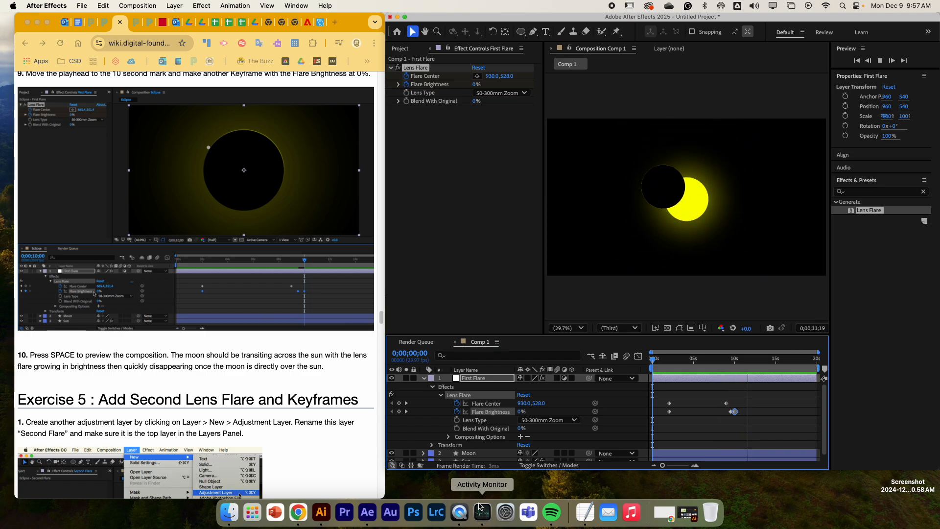
pyautogui.press('space')
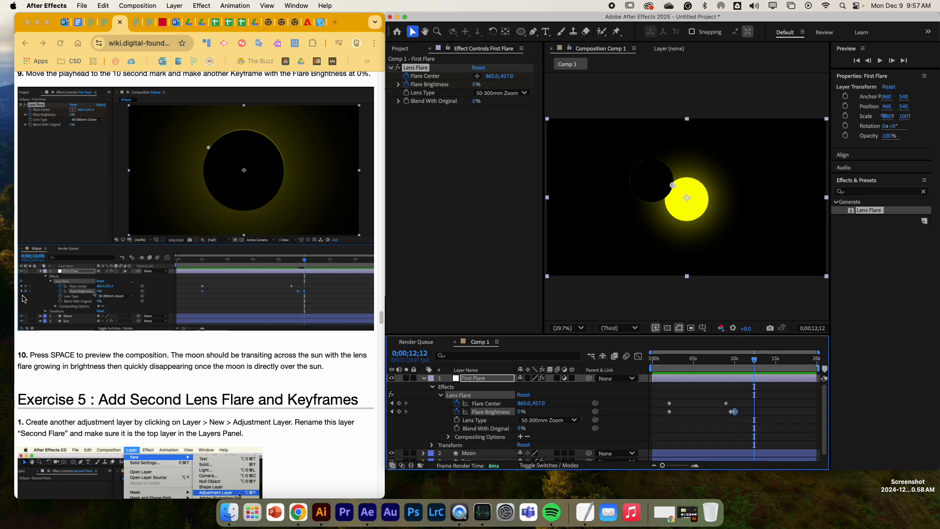
# Following step 1 of Exercise 5 in the wiki, create another adjustment layer at the top of the layer stack.
pyautogui.scroll(-5, 73, 334)
pyautogui.scroll(-1, 73, 334)
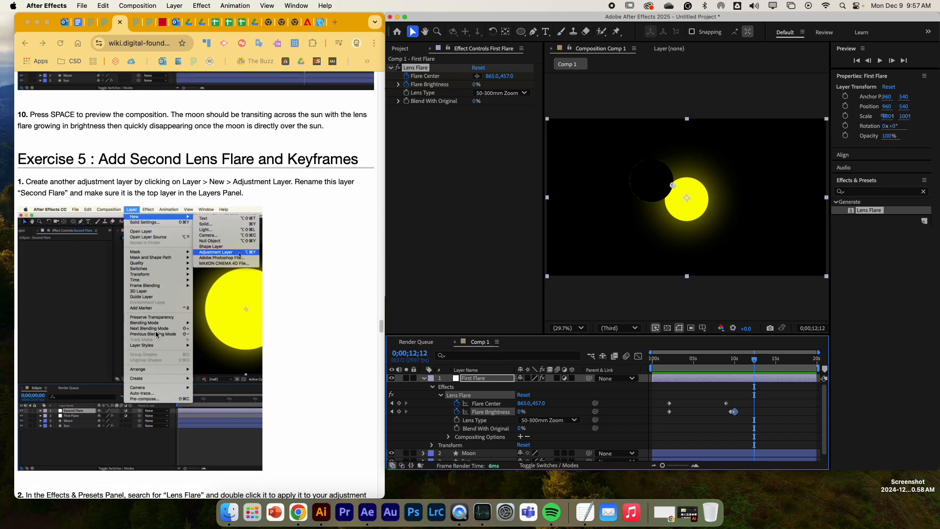
pyautogui.click(385, 184)
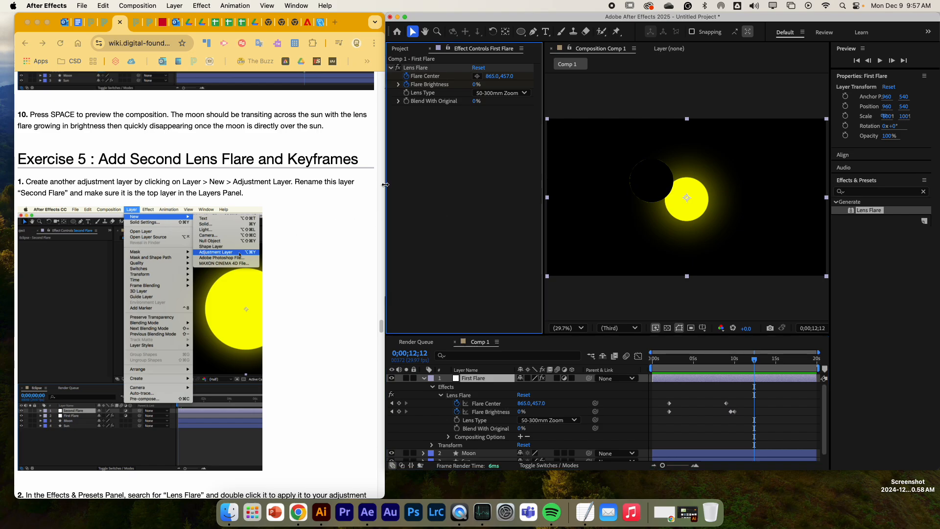
pyautogui.click(174, 5)
pyautogui.moveTo(179, 20)
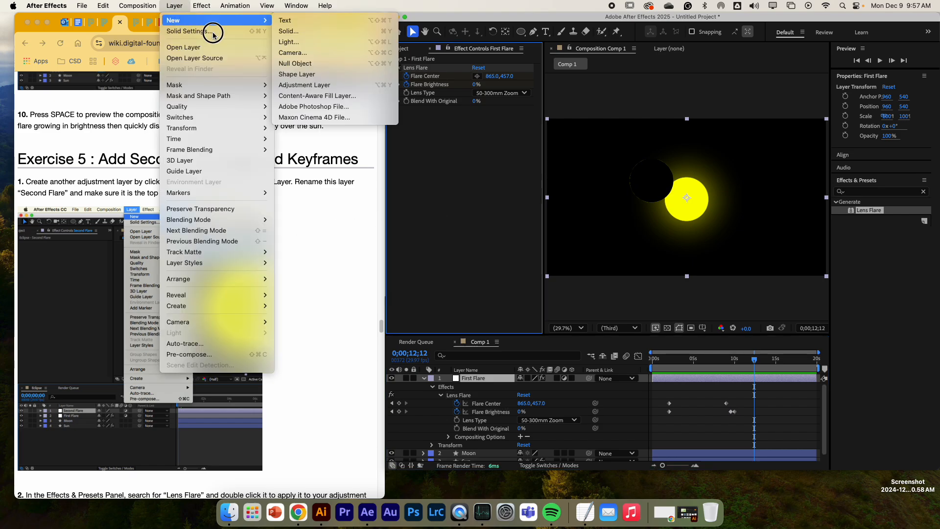
pyautogui.click(304, 86)
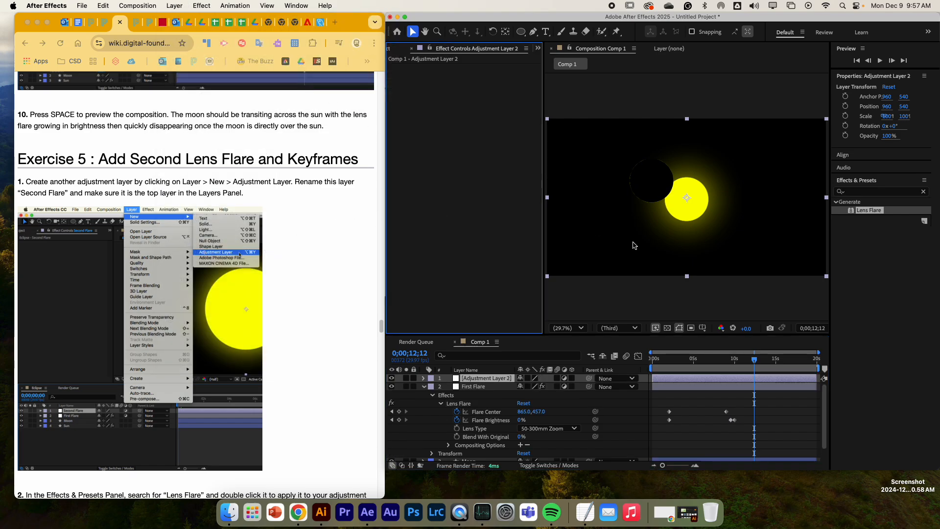
# Rename the new adjustment layer as Second Flare.
pyautogui.rightClick(502, 384)
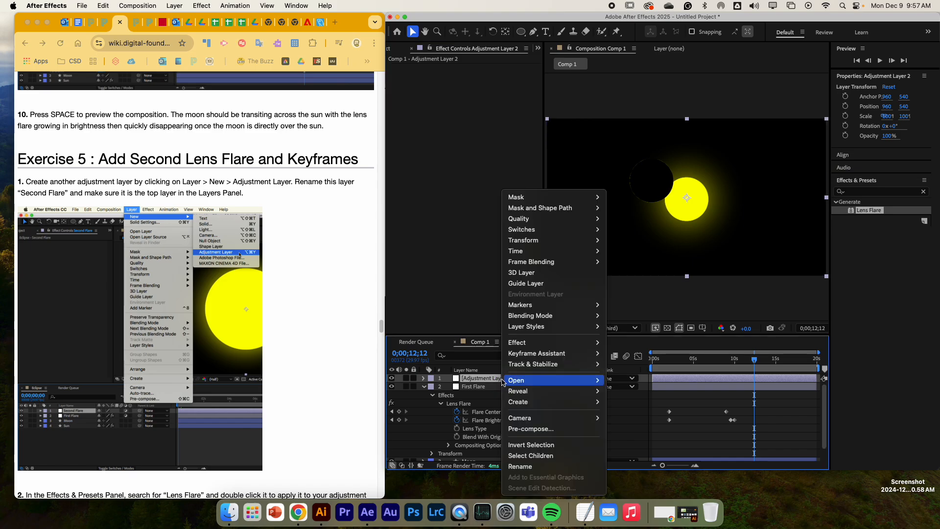
pyautogui.click(525, 466)
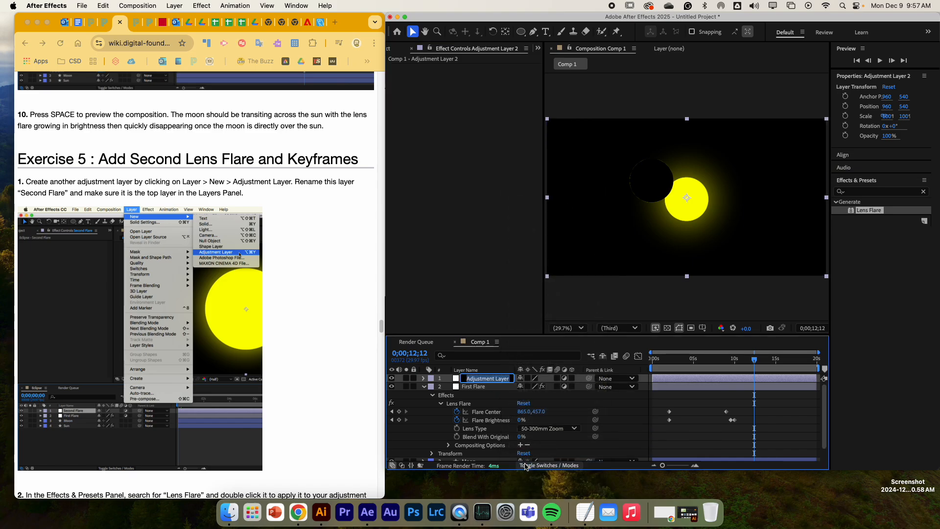
pyautogui.write('Secon')
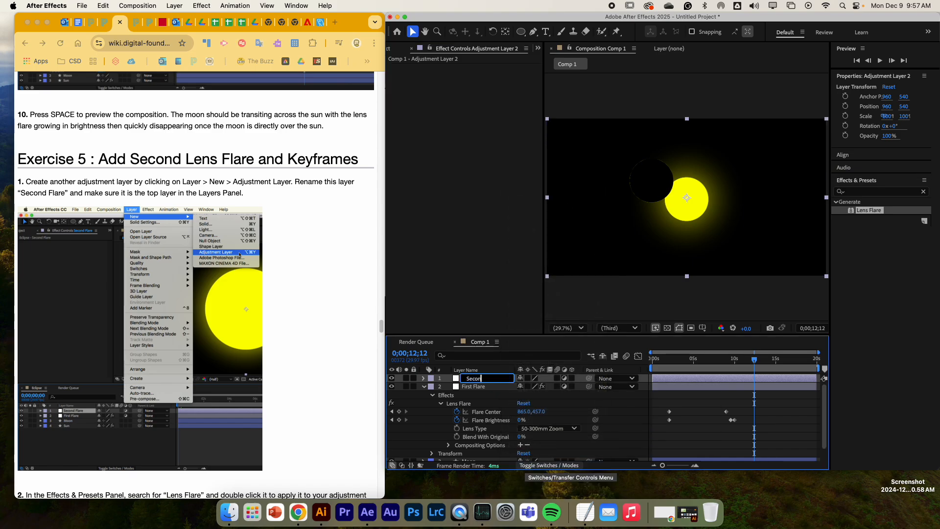
pyautogui.write('d Flare')
pyautogui.press('Return')
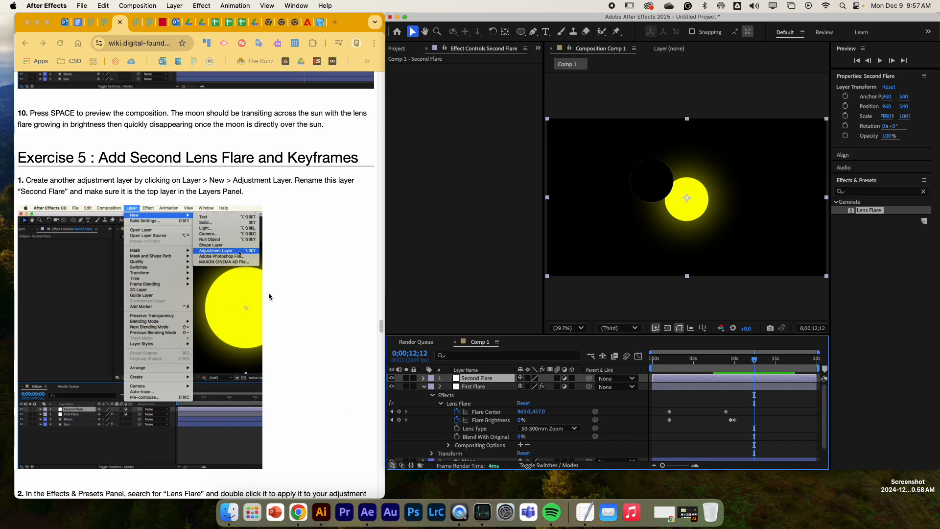
# Following wiki step 2, apply the Lens Flare effect to the Second Flare layer and expand the layer's properties.
pyautogui.scroll(-6, 269, 292)
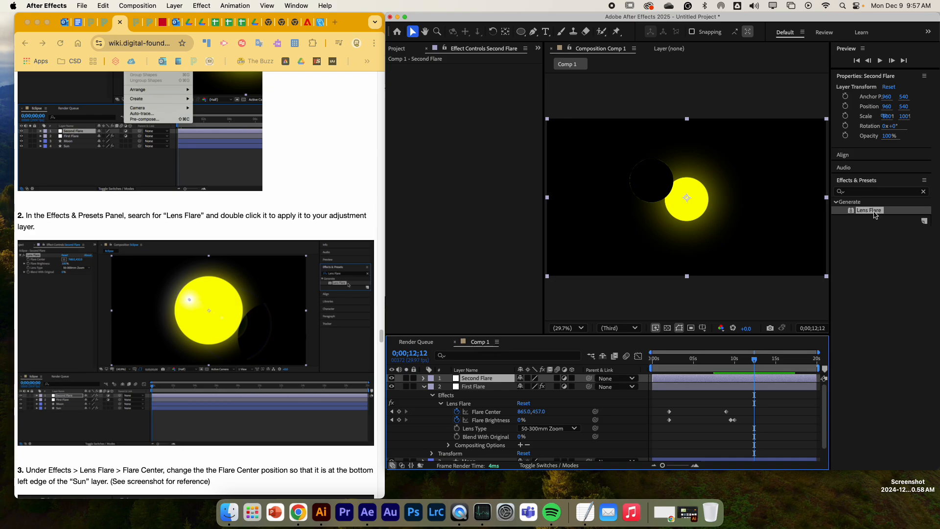
pyautogui.moveTo(874, 211); pyautogui.dragTo(472, 382)
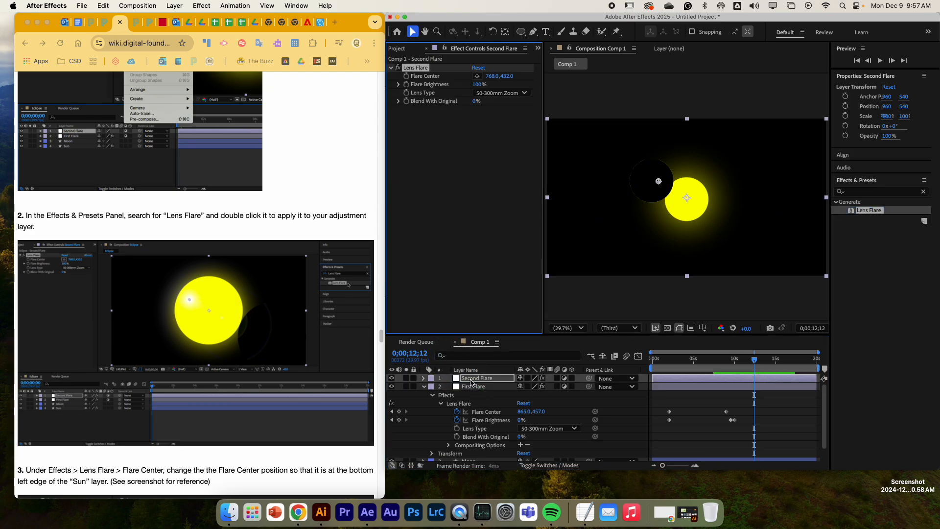
pyautogui.click(423, 378)
# Following wiki step 3, set the Second Flare's Flare Center to 1045, 636, near the Sun's lower-right edge.
pyautogui.scroll(-5, 207, 366)
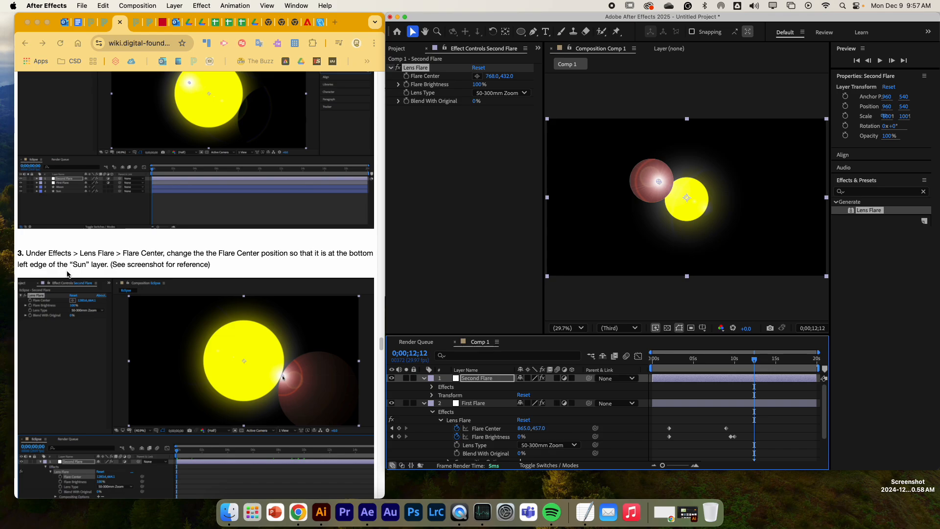
pyautogui.click(431, 388)
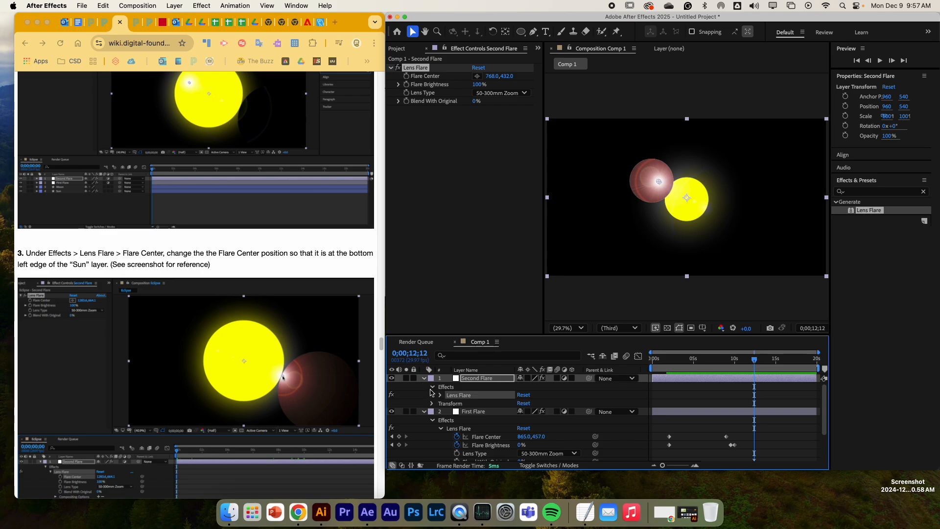
pyautogui.click(432, 403)
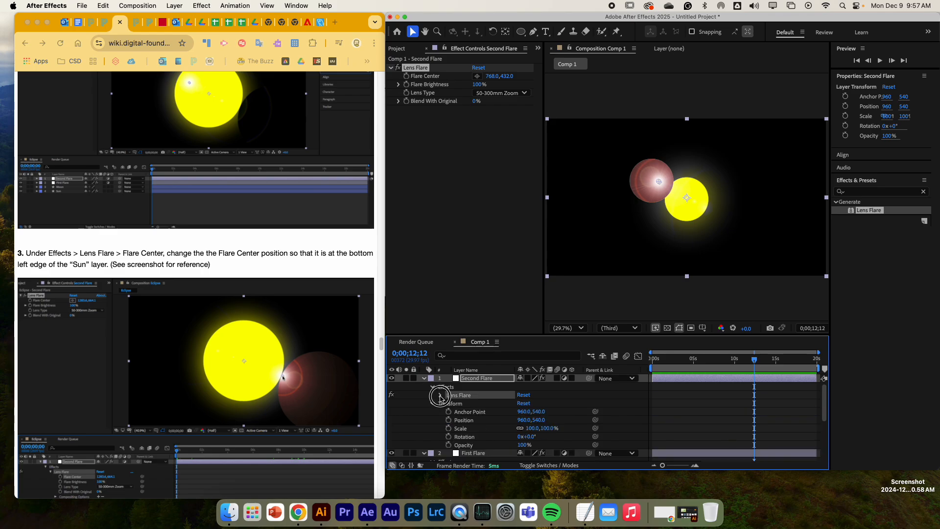
pyautogui.click(440, 396)
pyautogui.click(428, 448)
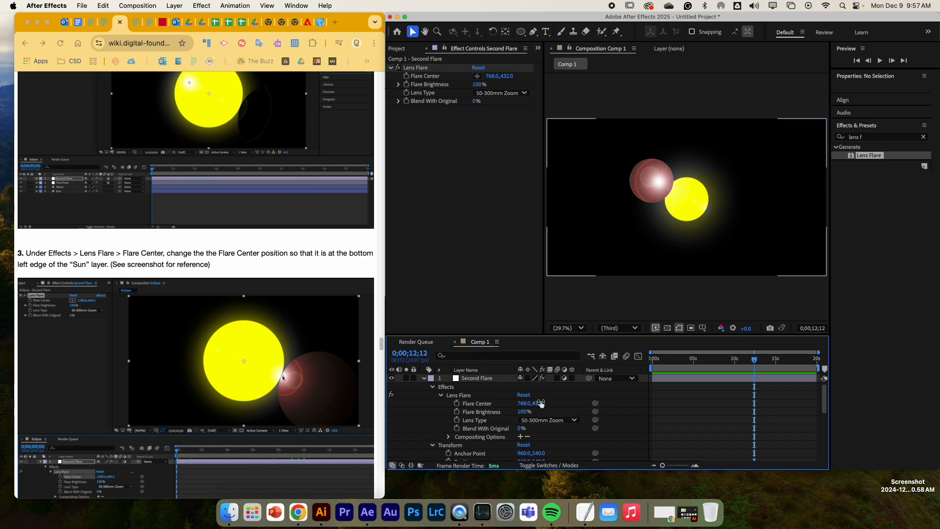
pyautogui.moveTo(524, 404); pyautogui.dragTo(638, 402)
pyautogui.moveTo(538, 402)
pyautogui.mouseDown()
pyautogui.moveTo(645, 403)
pyautogui.moveTo(529, 403)
pyautogui.moveTo(541, 402)
pyautogui.mouseUp()
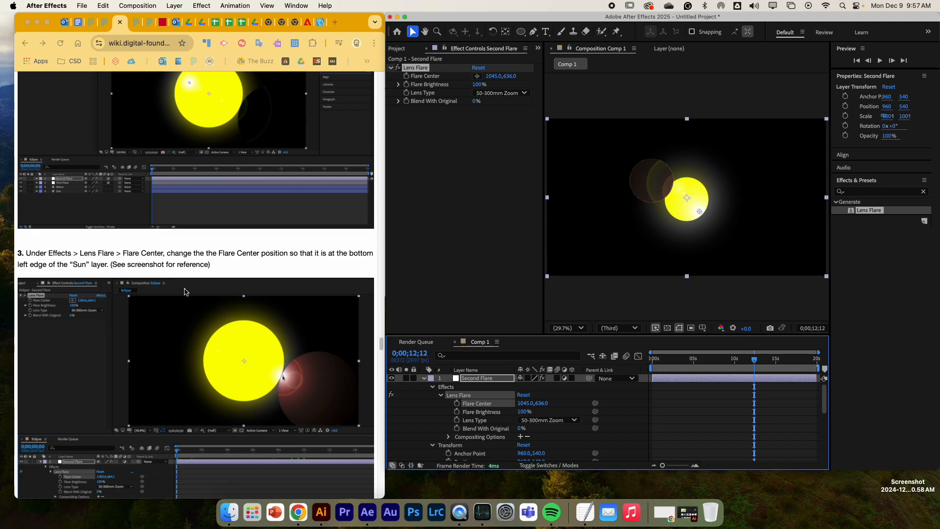
# Following wiki step 4, move the playhead to 0;00;10;00 and create a Flare Center keyframe on the Second Flare layer.
pyautogui.scroll(-7, 185, 292)
pyautogui.scroll(-2, 185, 298)
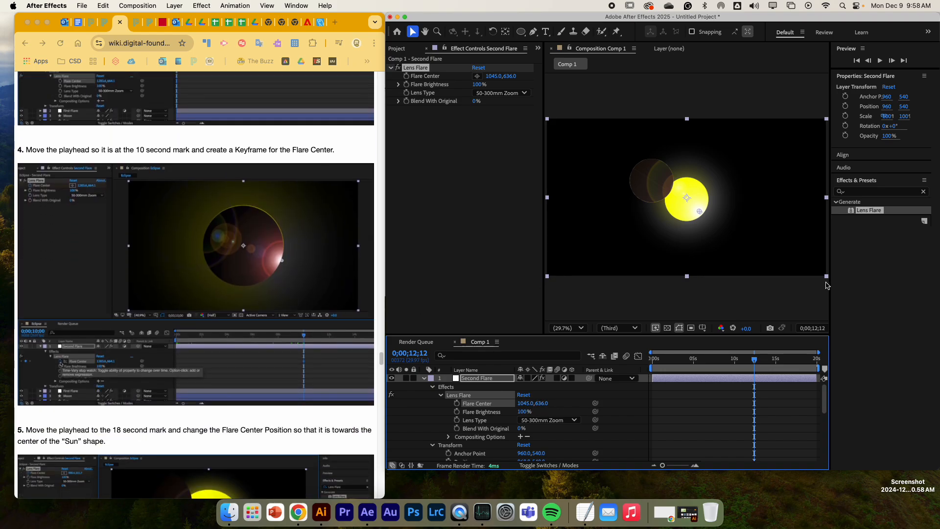
pyautogui.click(824, 329)
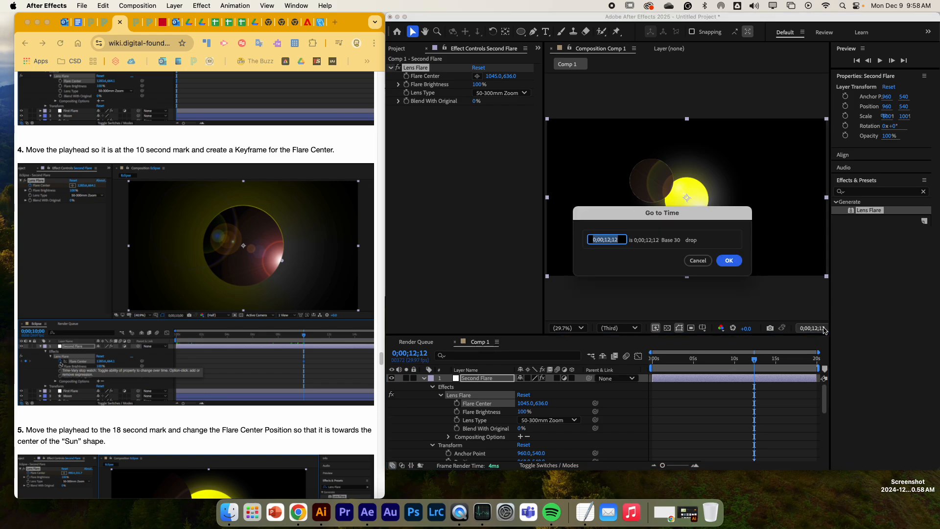
pyautogui.write('1')
pyautogui.click(729, 260)
pyautogui.scroll(-3, 207, 207)
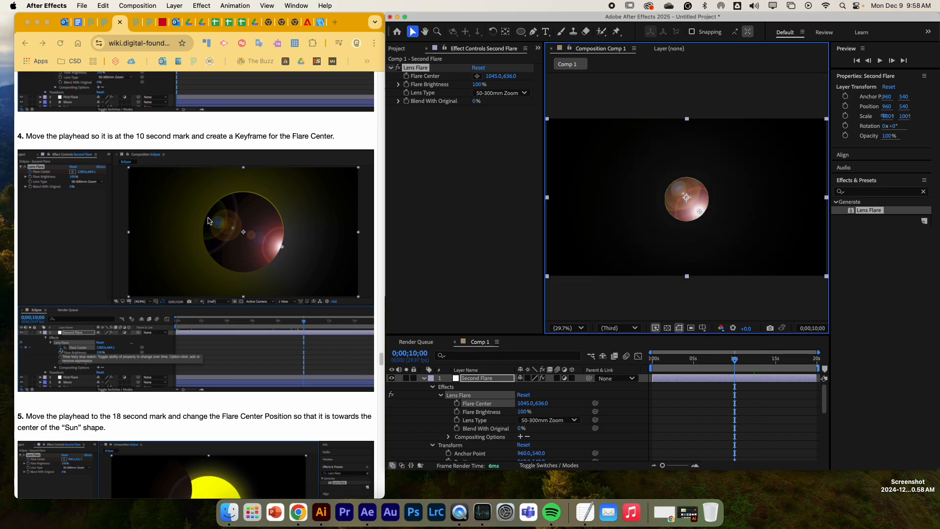
pyautogui.click(457, 404)
# Following wiki step 5, move the playhead to 0;00;18;00 and set the Second Flare's Flare Center to 971, 549, near the Sun's center.
pyautogui.scroll(-1, 231, 348)
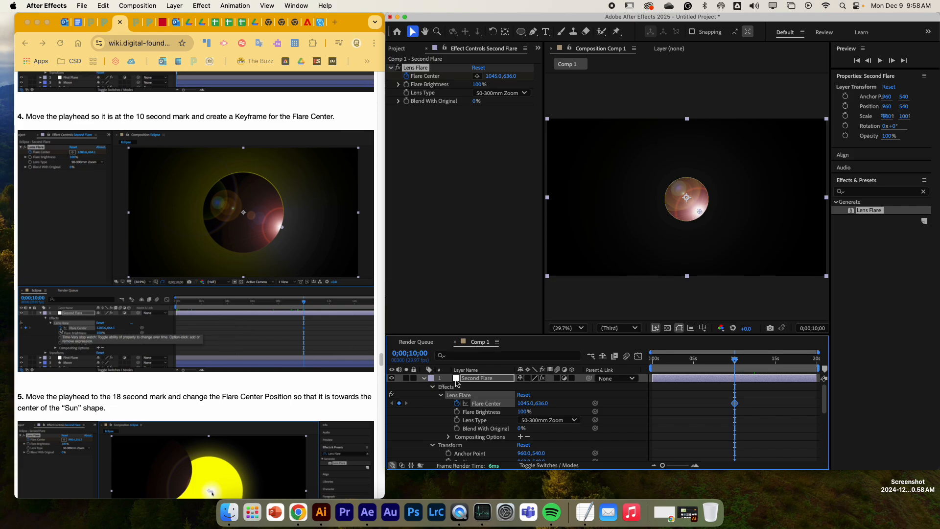
pyautogui.click(807, 330)
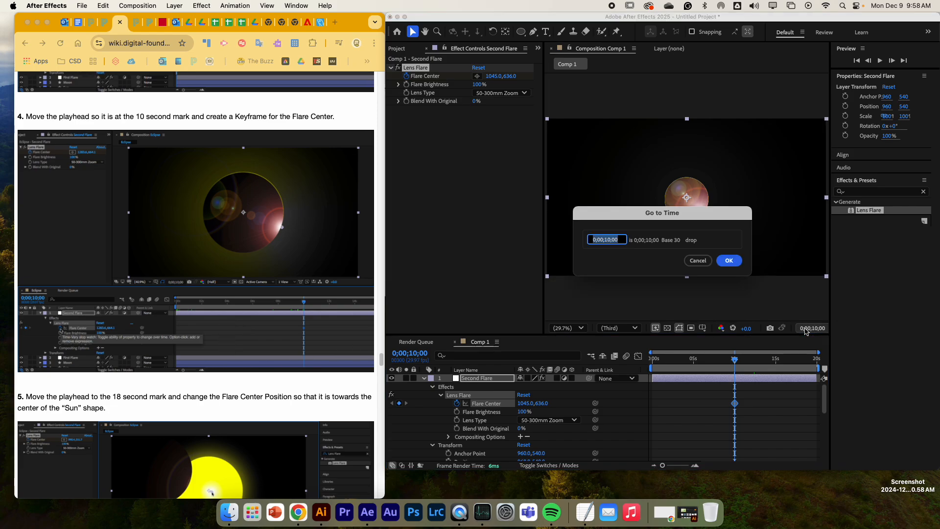
pyautogui.write('18')
pyautogui.press('Return')
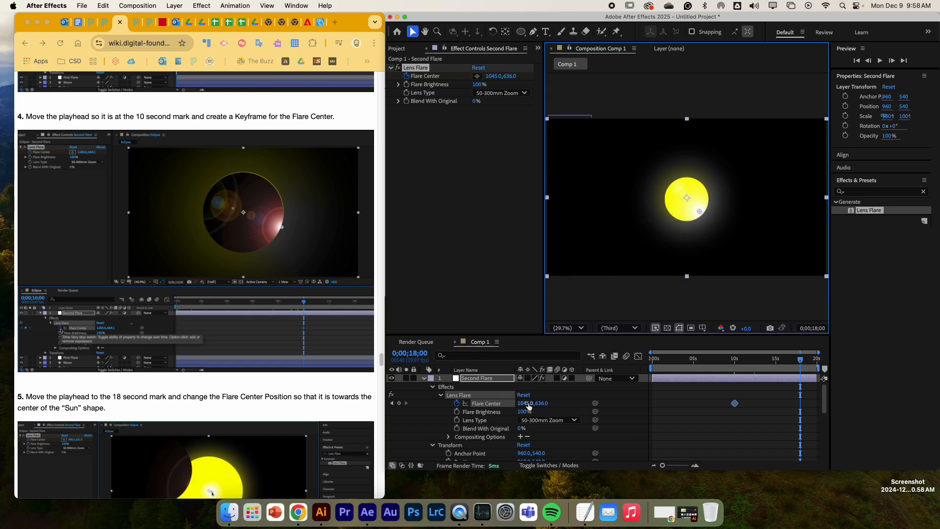
pyautogui.moveTo(528, 406); pyautogui.dragTo(485, 415)
# Following wiki step 6, move the playhead to 0;00;10;00 and create a Flare Brightness keyframe of 0% on the Second Flare layer.
pyautogui.scroll(-1, 209, 339)
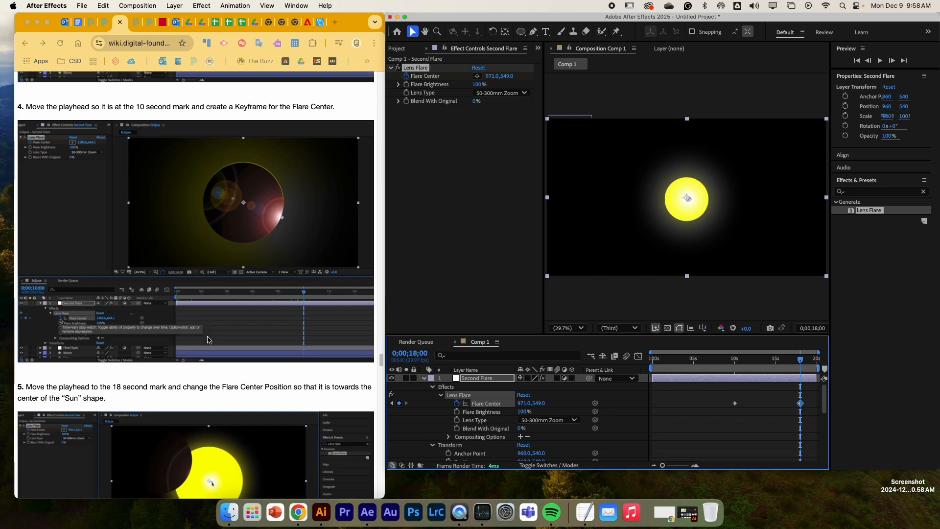
pyautogui.scroll(-10, 209, 340)
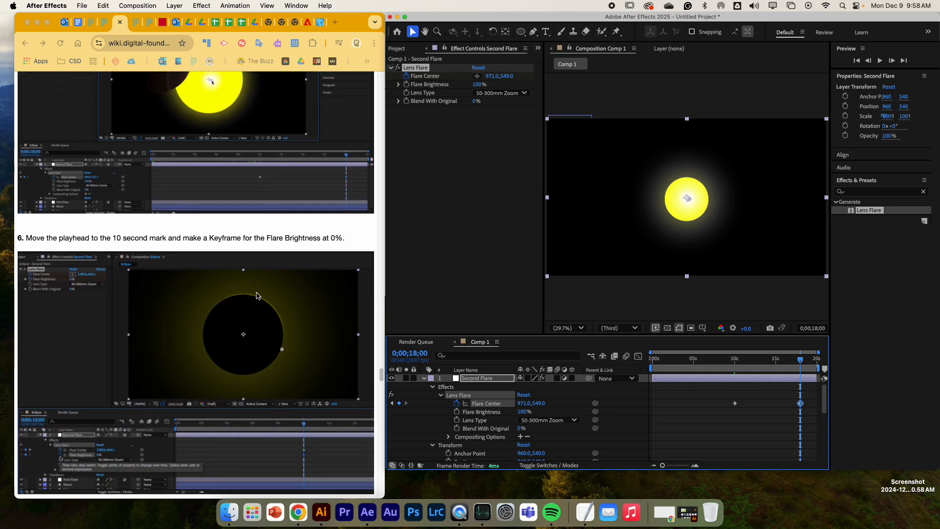
pyautogui.click(821, 328)
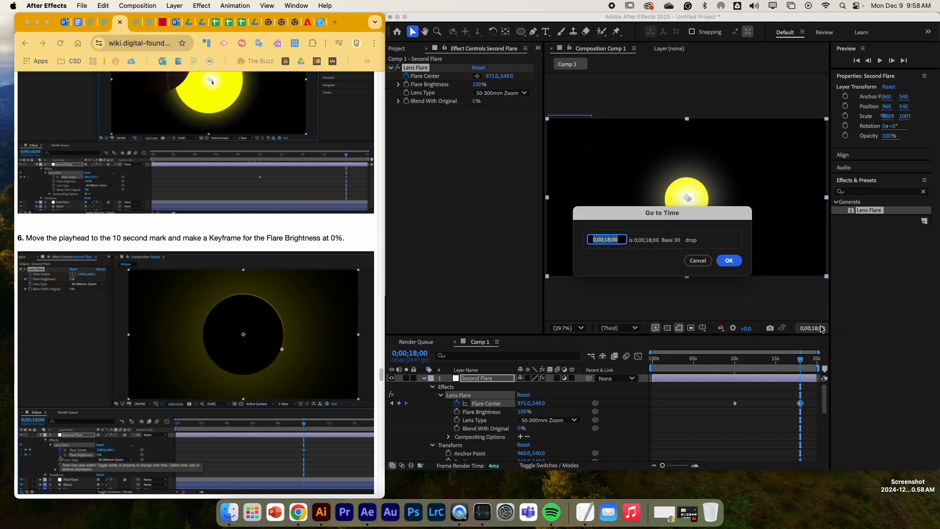
pyautogui.write('10;')
pyautogui.write('000')
pyautogui.press('Return')
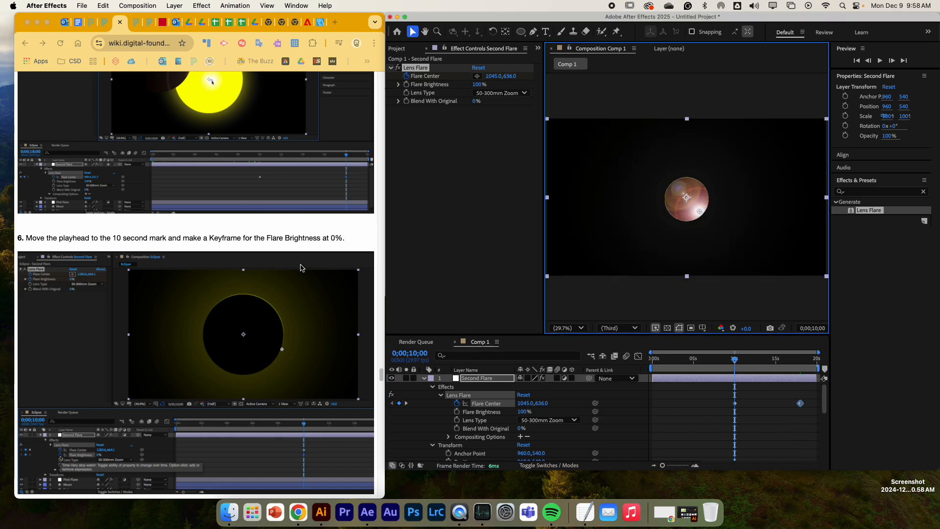
pyautogui.click(456, 413)
pyautogui.click(525, 411)
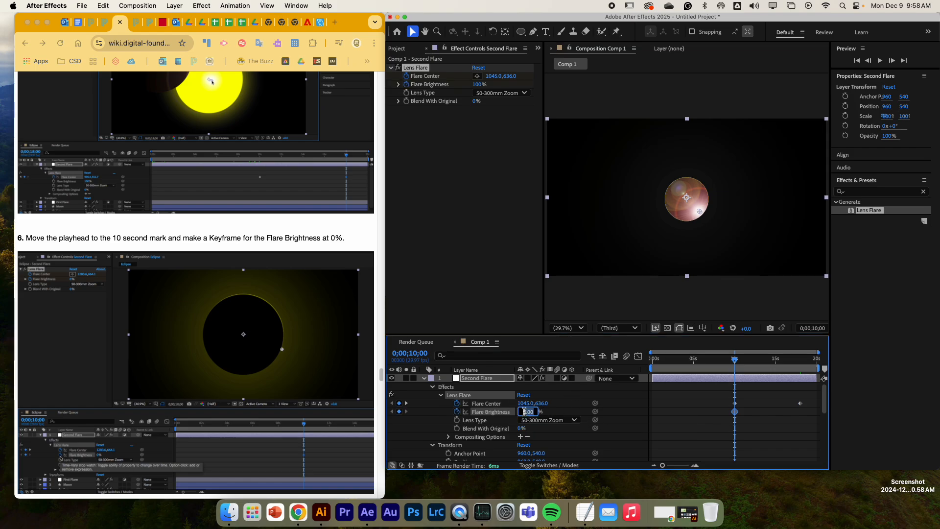
pyautogui.write('0')
pyautogui.press('Return')
# Following wiki step 7, move the playhead to 0;00;10;15 and set the Second Flare's Flare Brightness to 150%.
pyautogui.scroll(-5, 205, 279)
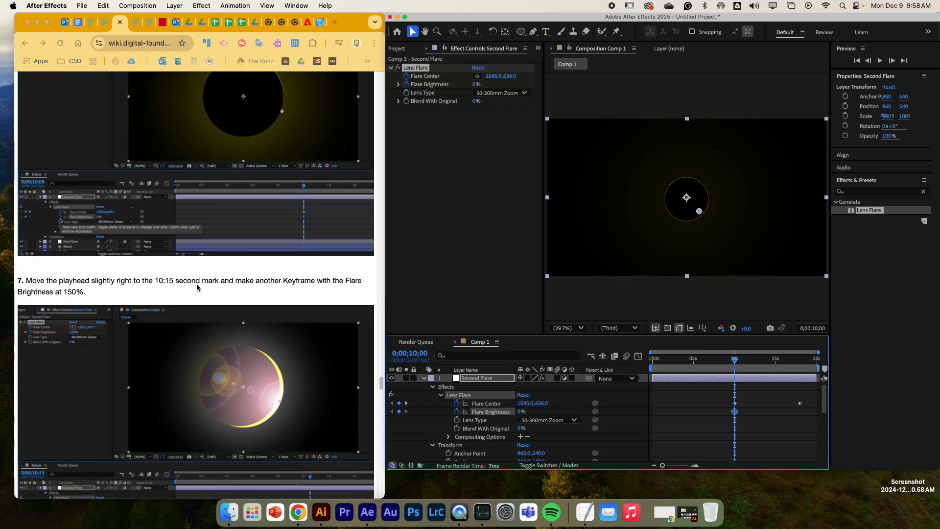
pyautogui.click(803, 330)
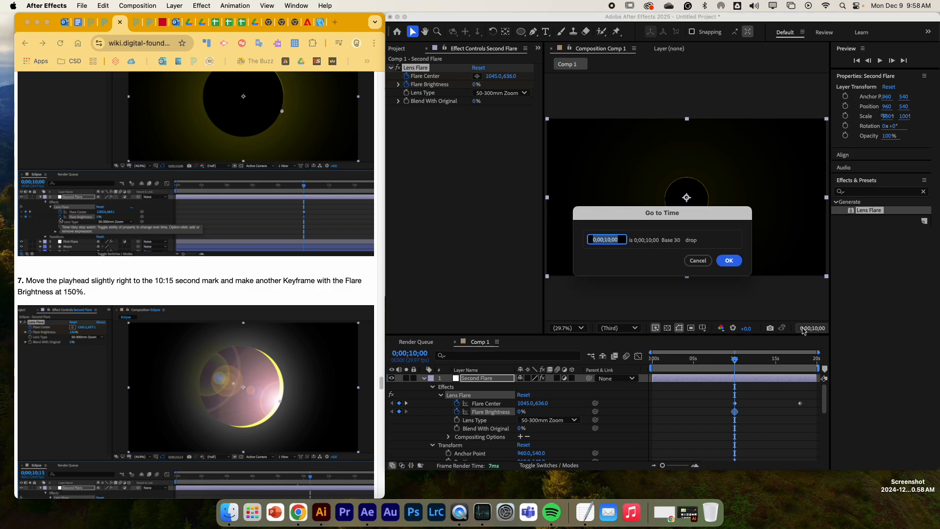
pyautogui.write('10;15')
pyautogui.press('Return')
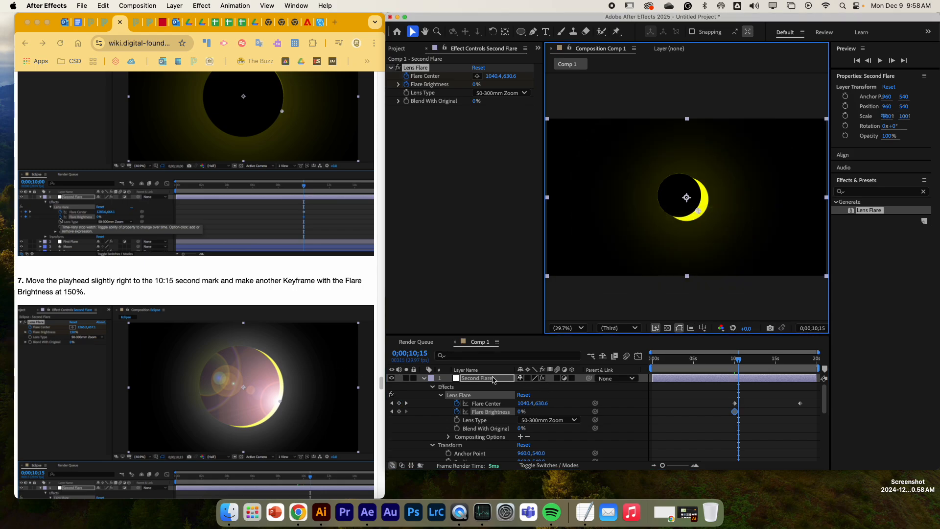
pyautogui.click(518, 414)
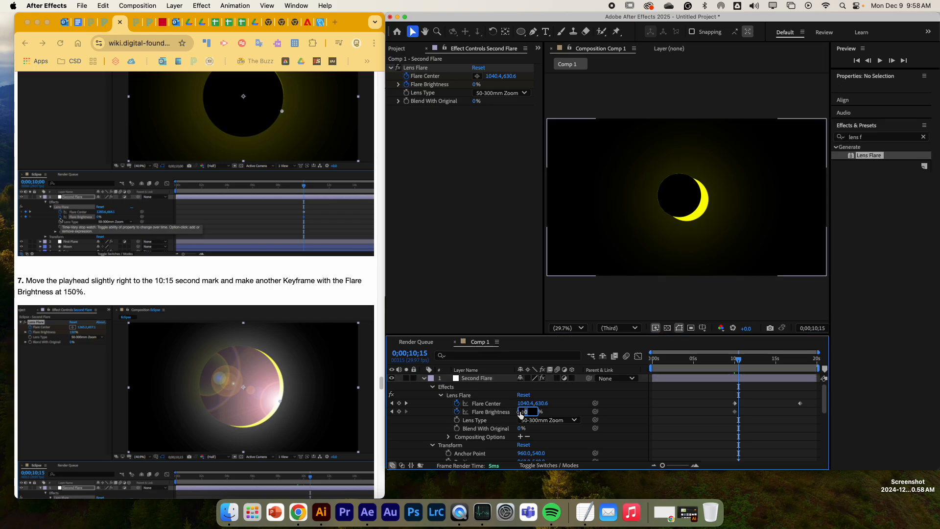
pyautogui.write('150')
pyautogui.press('Return')
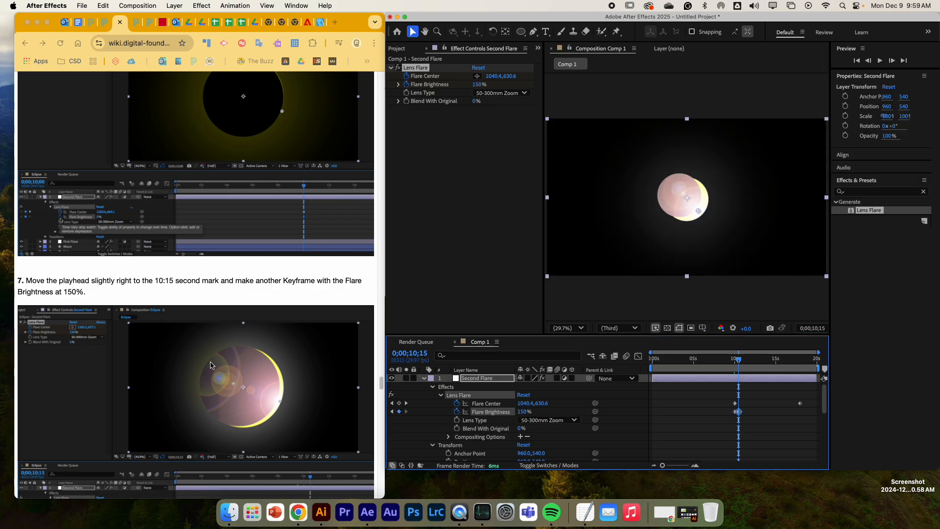
# Following wiki step 8, move the playhead to 0;00;18;00 and set the Second Flare's Flare Brightness to 0%.
pyautogui.scroll(-5, 181, 372)
pyautogui.scroll(-3, 181, 372)
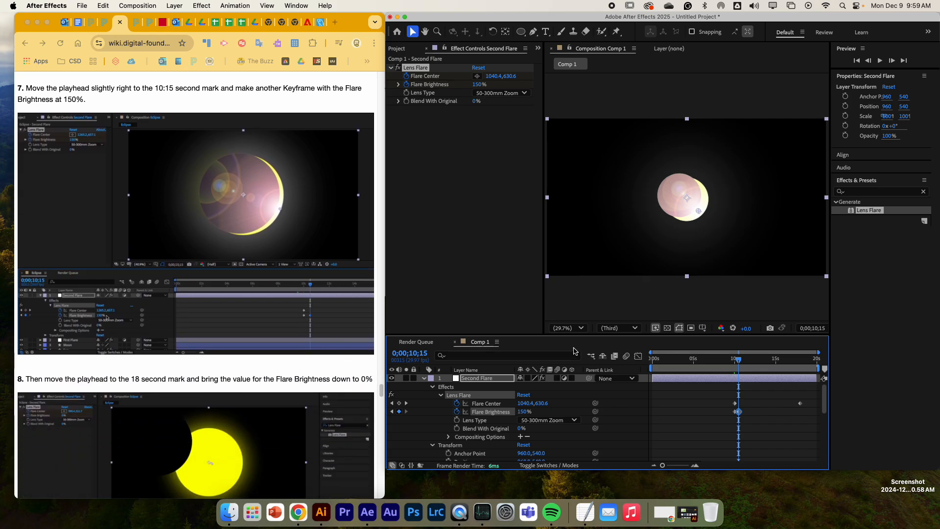
pyautogui.click(813, 328)
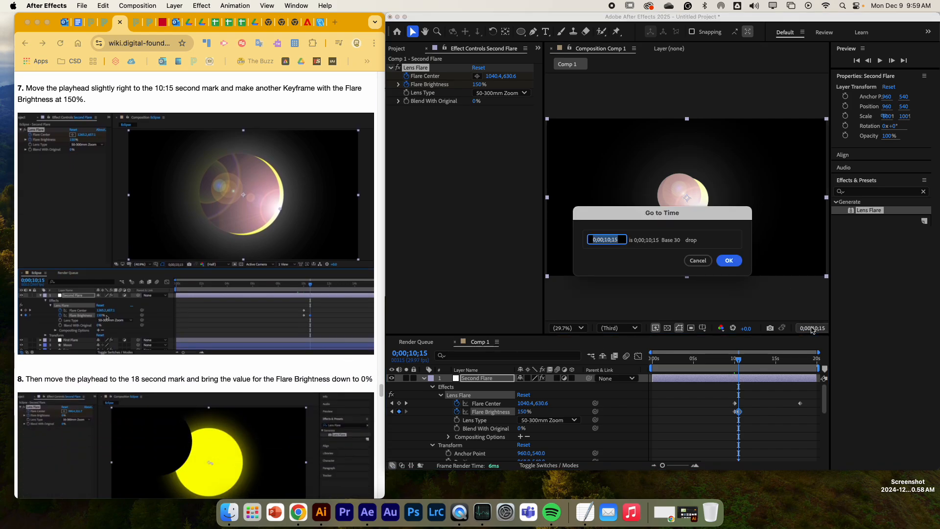
pyautogui.write('1')
pyautogui.write('8;00')
pyautogui.press('Return')
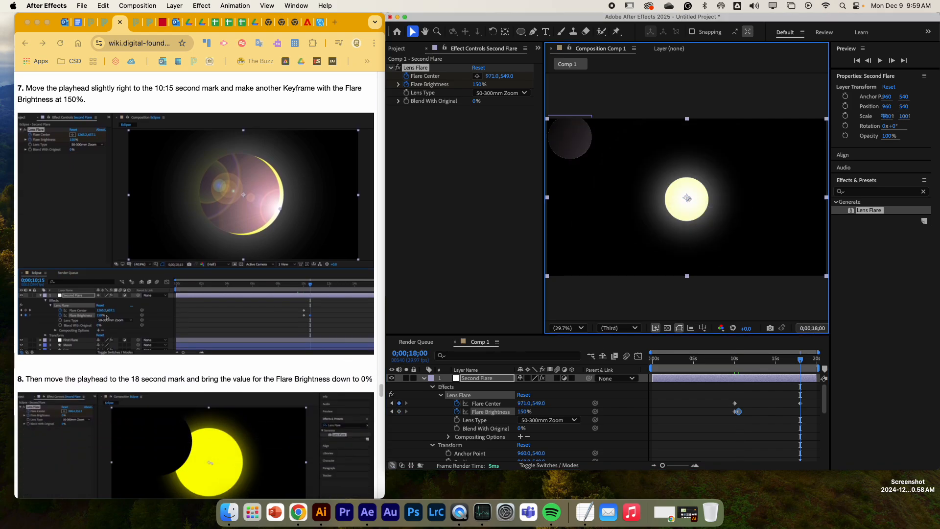
pyautogui.click(523, 412)
pyautogui.write('0')
pyautogui.press('Return')
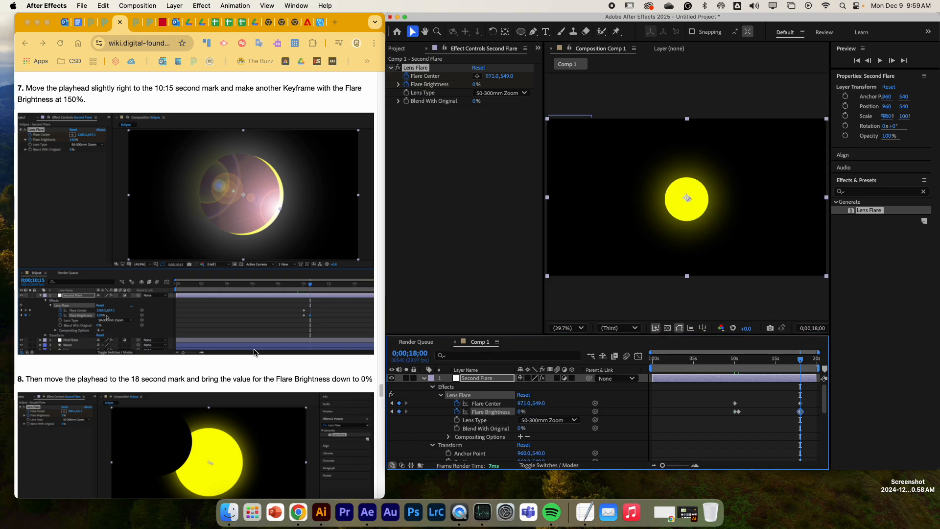
# Following wiki step 9, preview the eclipse animation from the start of the composition, then stop playback.
pyautogui.scroll(-10, 327, 349)
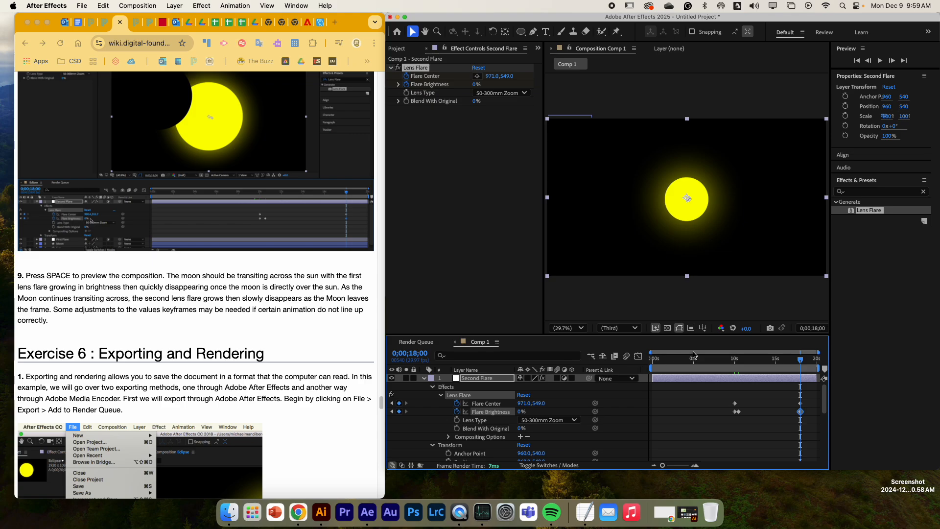
pyautogui.click(655, 357)
pyautogui.press('space')
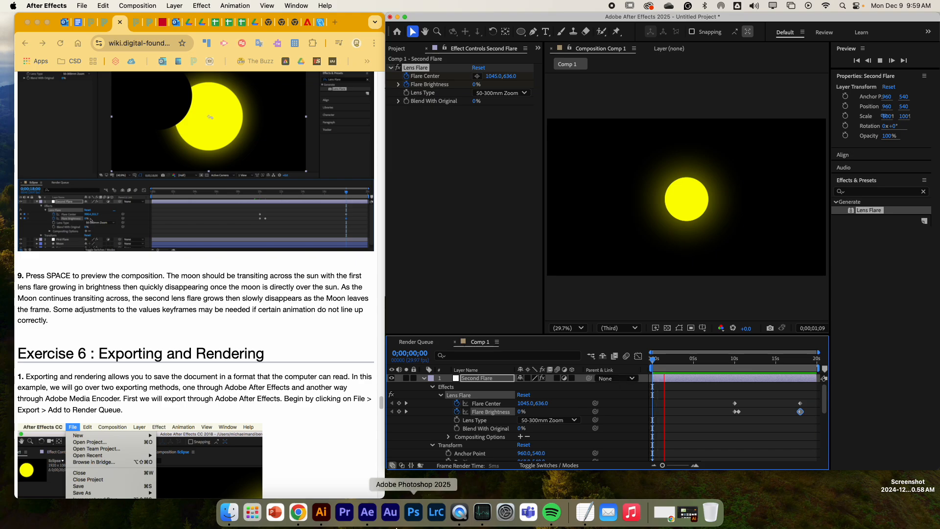
pyautogui.scroll(-5, 365, 391)
pyautogui.click(585, 168)
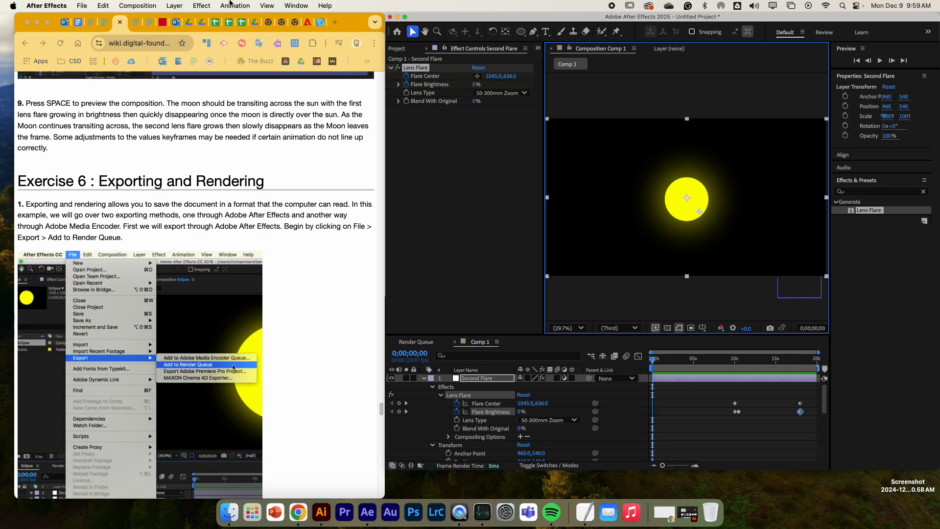
# Following step 1 of wiki Exercise 6, add Comp 1 to the Render Queue.
pyautogui.click(82, 6)
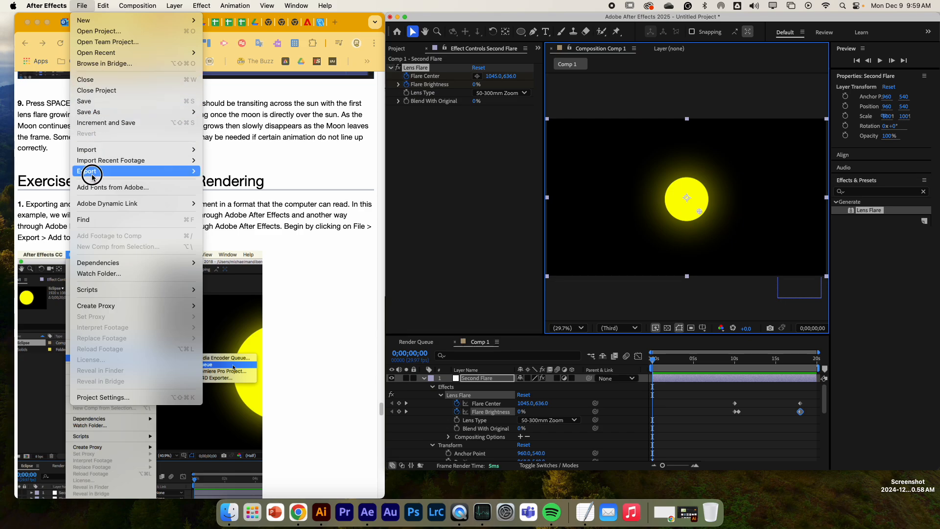
pyautogui.moveTo(86, 171)
pyautogui.click(238, 182)
# For the render output location, create a folder named "2024-12 Suns and Moon" inside the Digital Design folder.
pyautogui.scroll(-5, 263, 216)
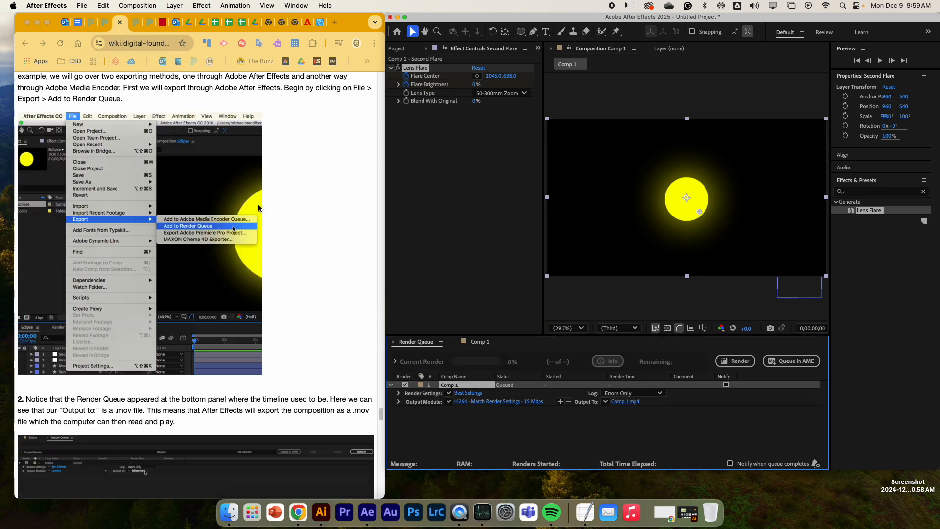
pyautogui.scroll(-5, 263, 215)
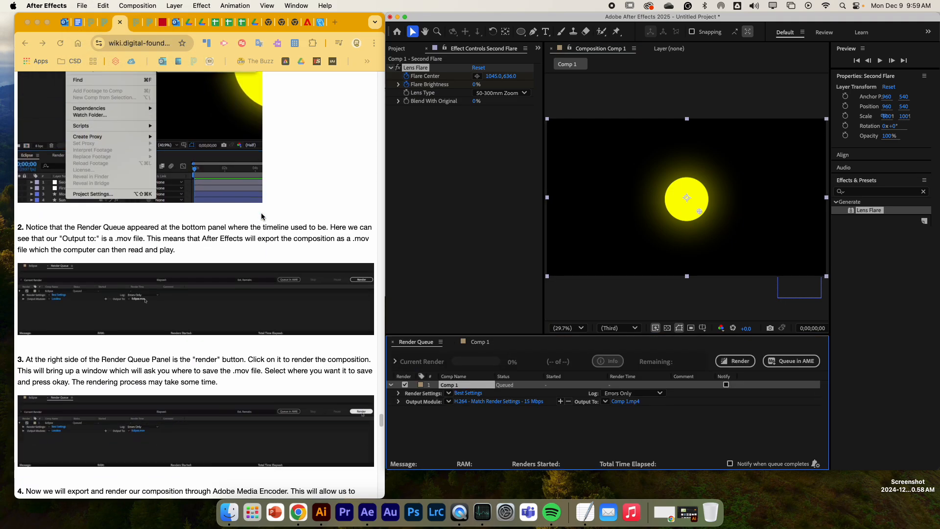
pyautogui.click(624, 402)
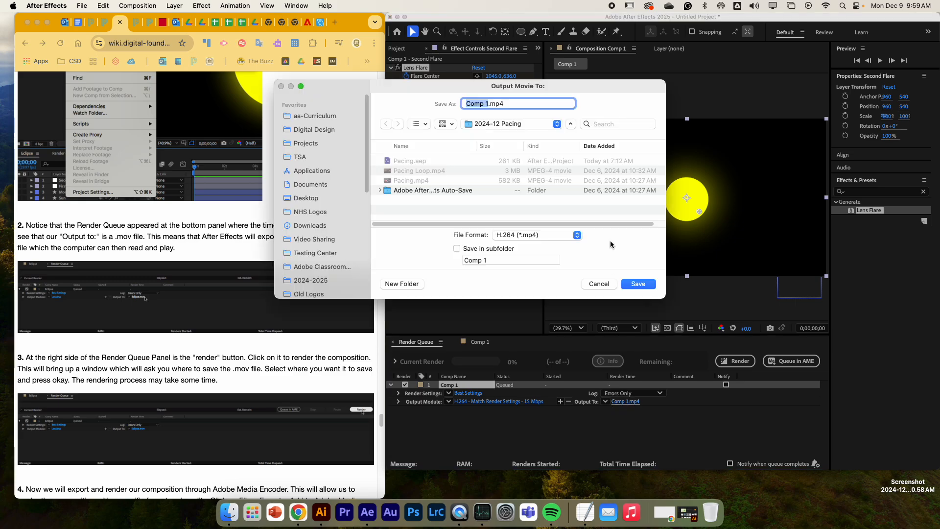
pyautogui.click(557, 124)
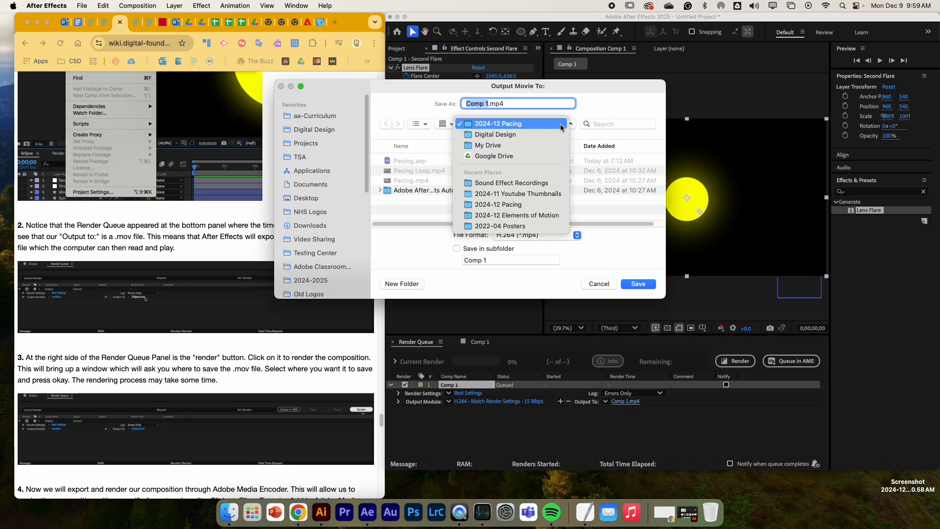
pyautogui.click(495, 133)
pyautogui.click(394, 286)
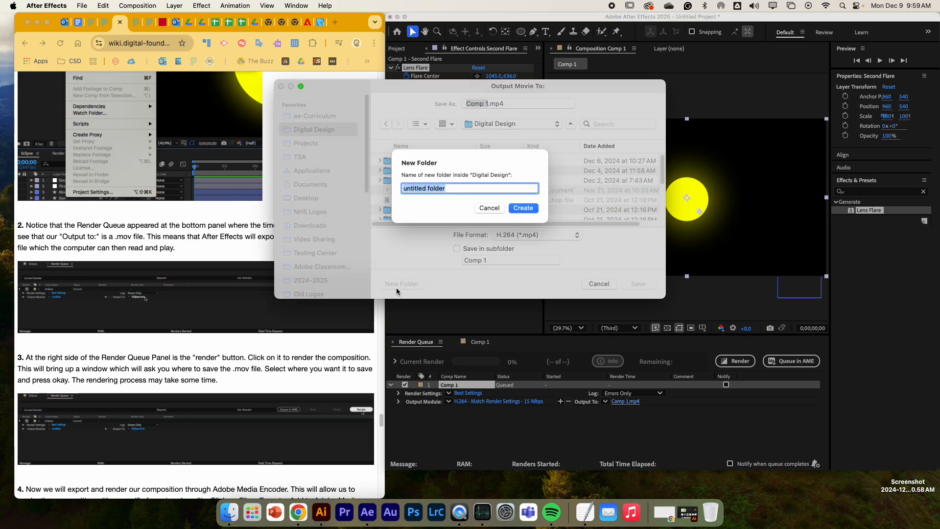
pyautogui.write('250')
pyautogui.press('BackSpace')
pyautogui.press('BackSpace')
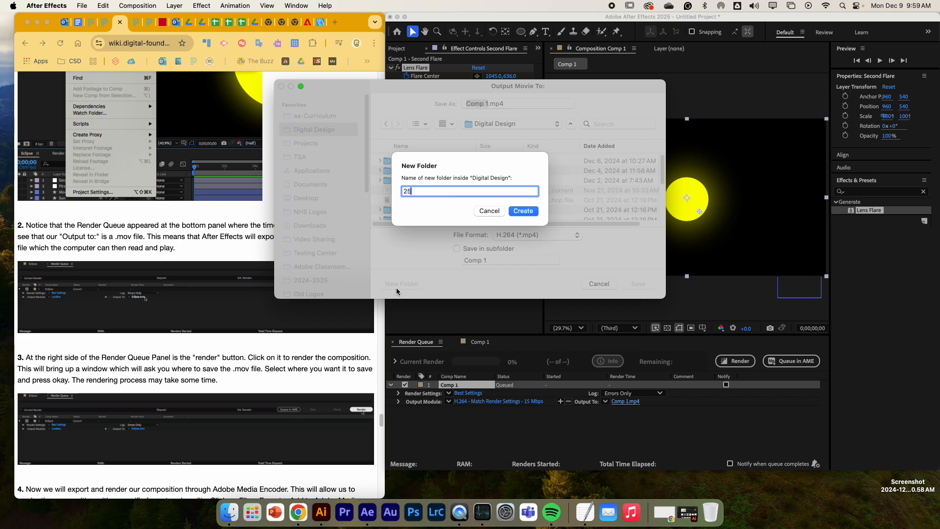
pyautogui.write('024-12 Su')
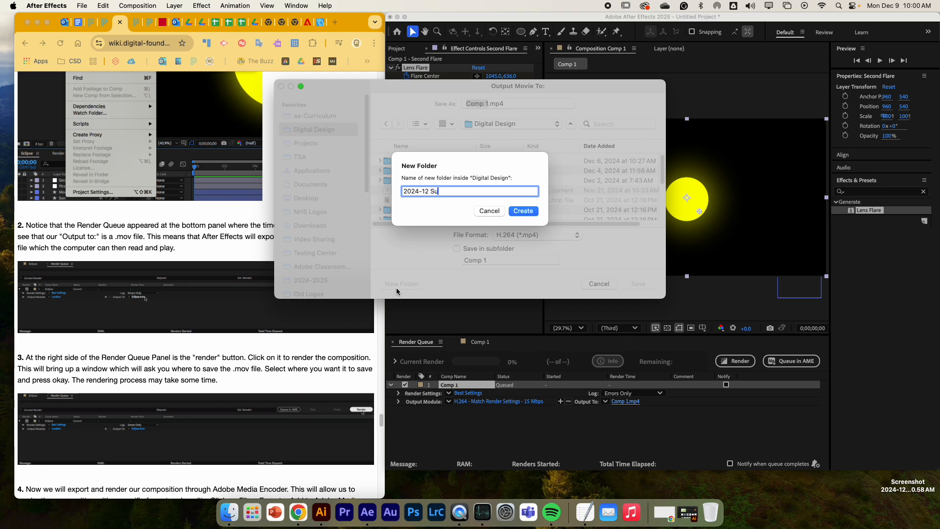
pyautogui.write('ns and Moon')
pyautogui.click(523, 211)
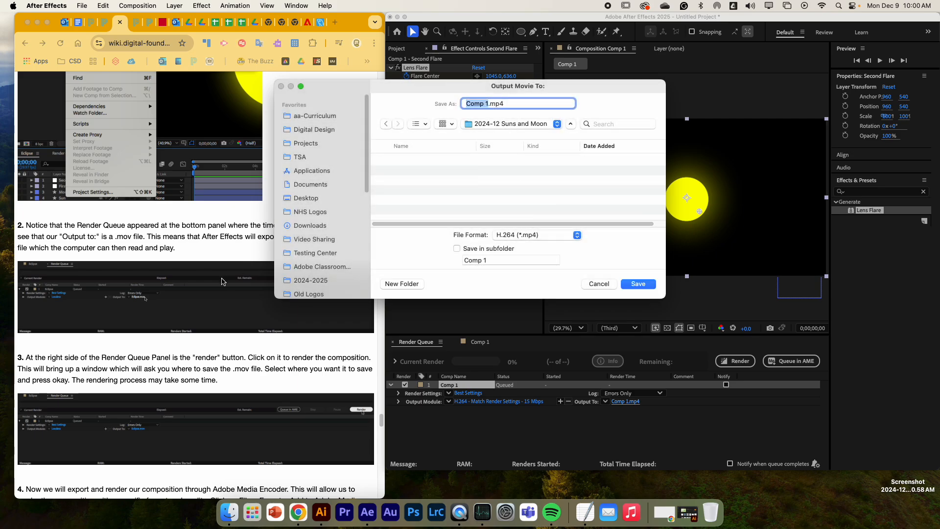
# Name the output movie SunsandMoons.mp4, keep the H.264 format, and save the output destination in the new folder.
pyautogui.write('Suns')
pyautogui.press('BackSpace')
pyautogui.write('andMoons')
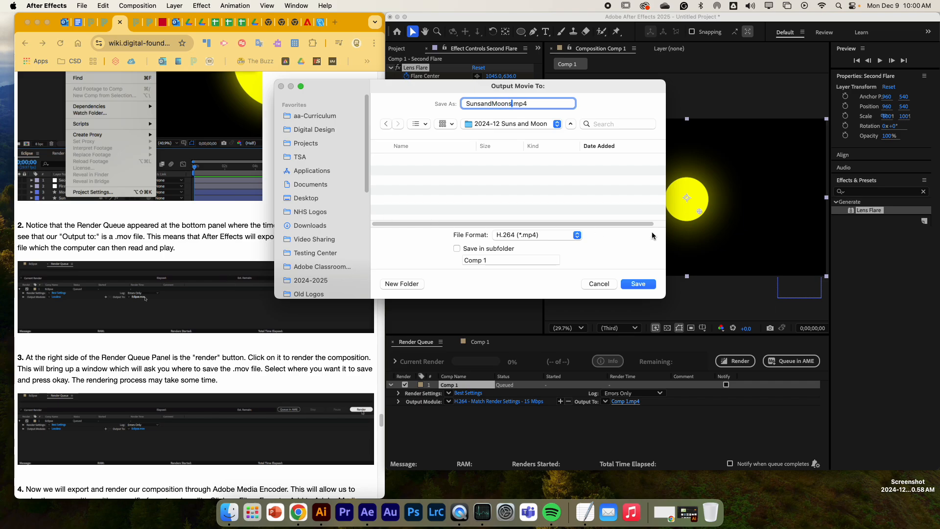
pyautogui.click(572, 238)
pyautogui.click(572, 237)
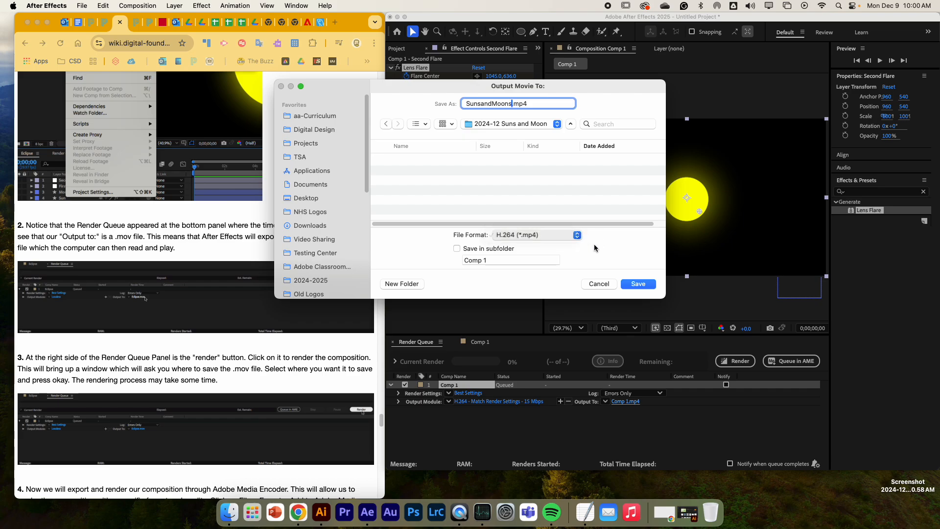
pyautogui.click(632, 285)
# Following step 3 of wiki Exercise 6, render the queued Comp 1.
pyautogui.scroll(-3, 169, 331)
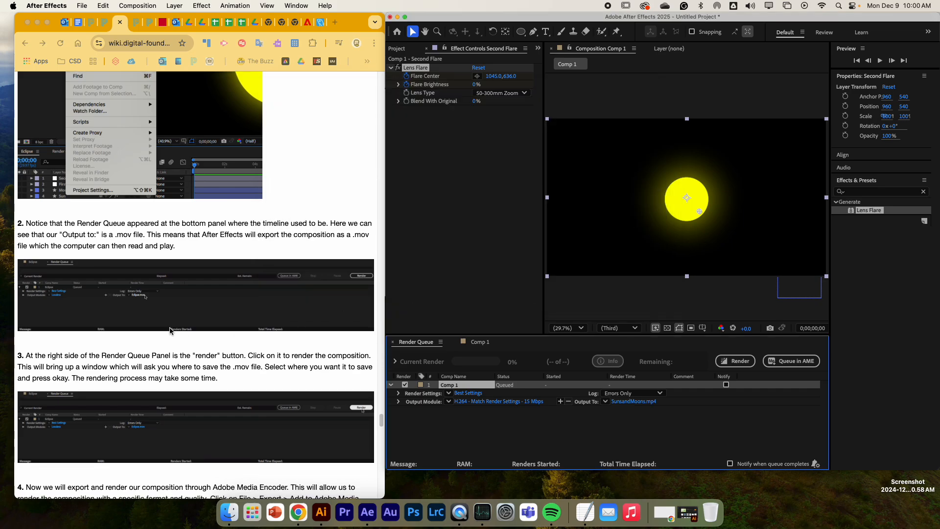
pyautogui.scroll(-7, 174, 332)
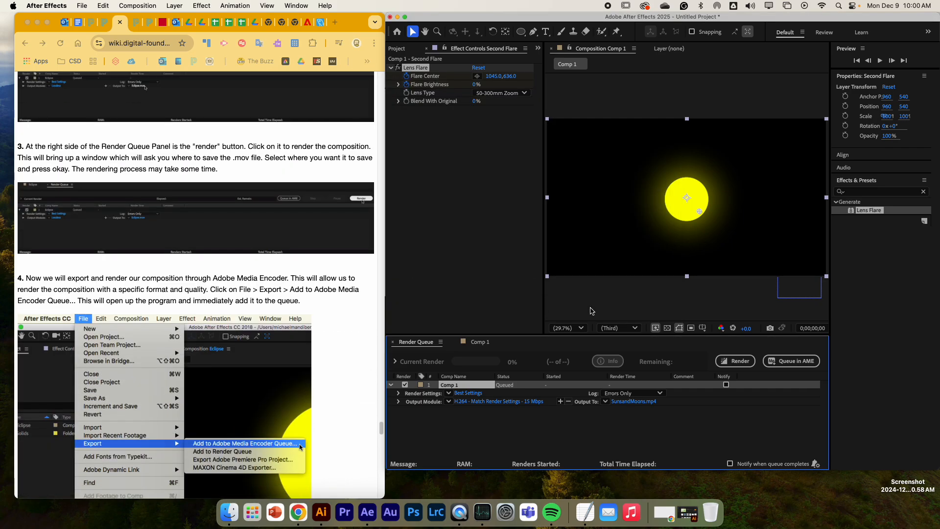
pyautogui.click(742, 362)
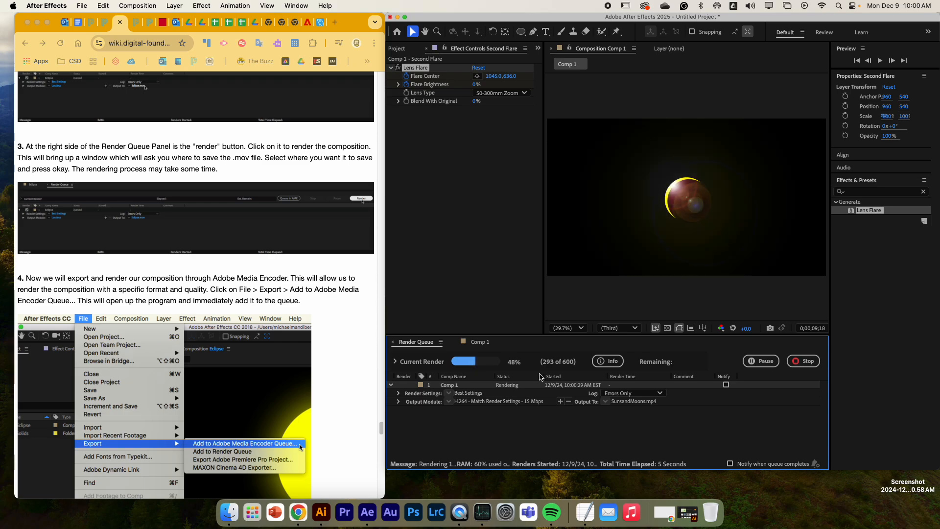
# Read steps 4 to 9 of wiki Exercise 6 on exporting through Adobe Media Encoder and choosing a preset.
pyautogui.scroll(-10, 160, 312)
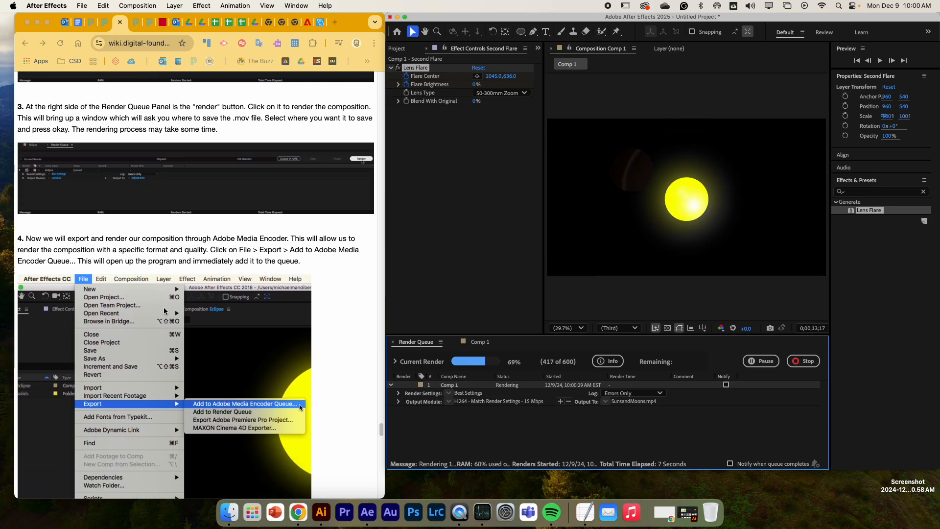
pyautogui.scroll(-12, 161, 312)
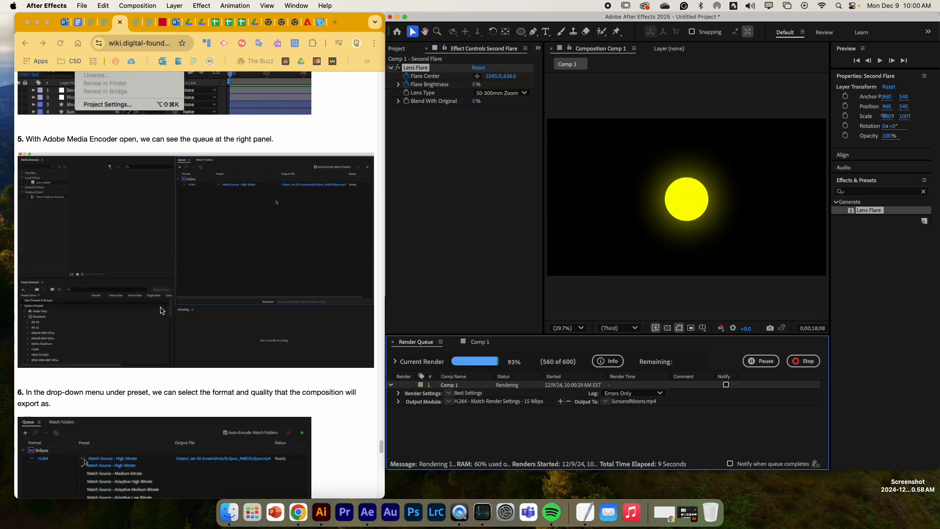
pyautogui.scroll(-15, 160, 312)
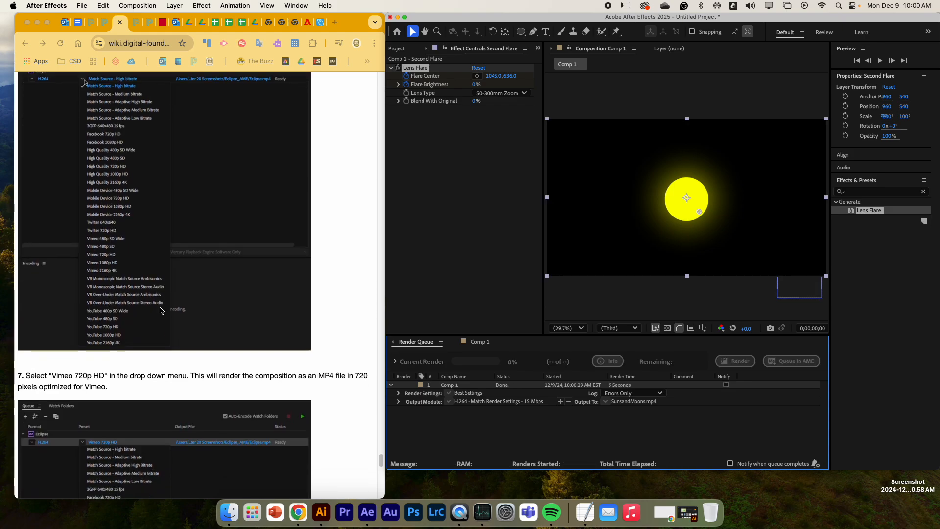
pyautogui.scroll(-6, 170, 312)
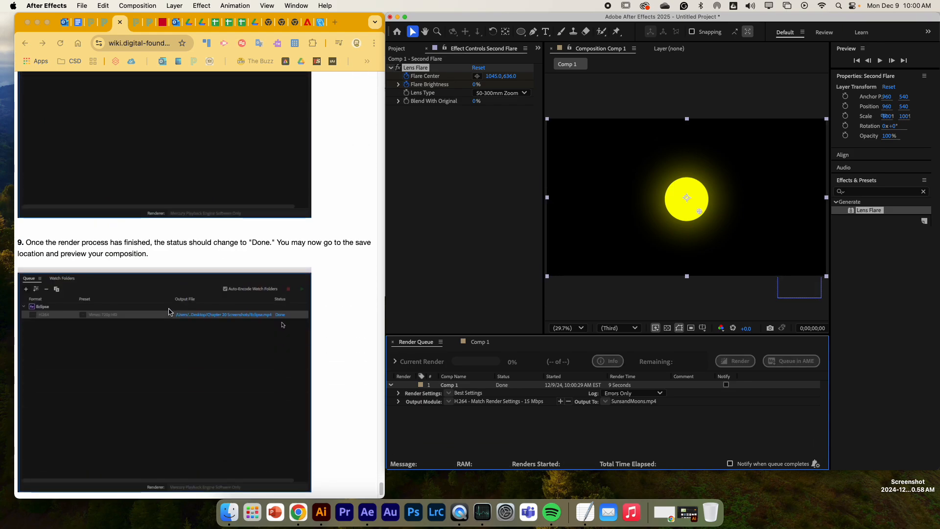
pyautogui.scroll(20, 167, 312)
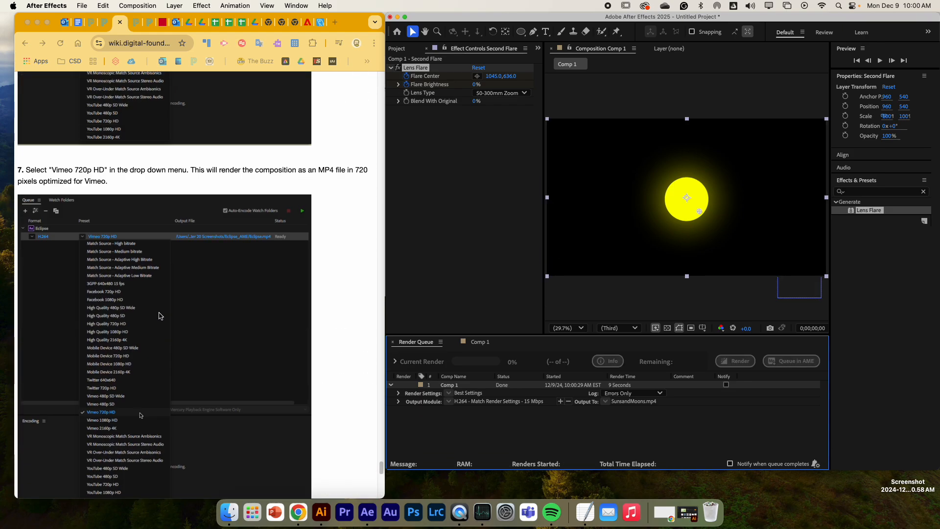
pyautogui.scroll(15, 160, 301)
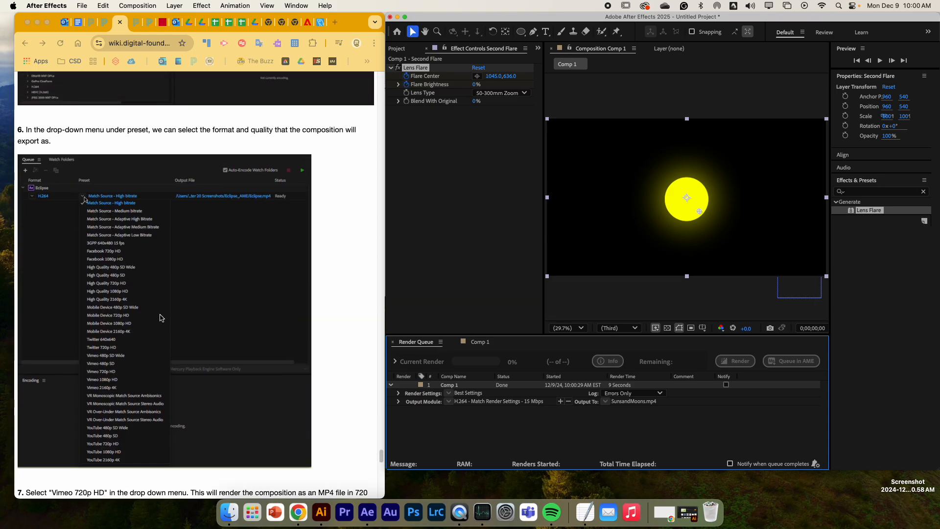
pyautogui.scroll(7, 166, 314)
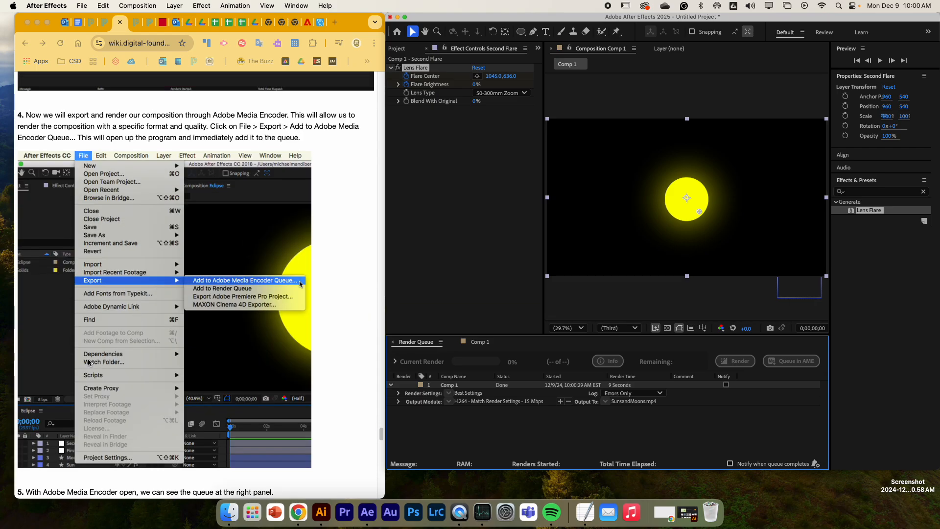
pyautogui.scroll(-15, 88, 362)
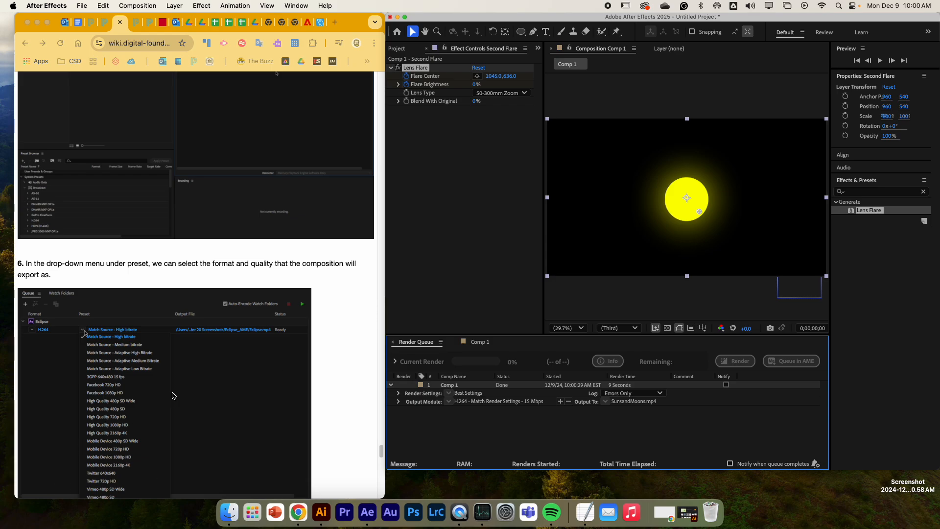
pyautogui.scroll(-13, 227, 302)
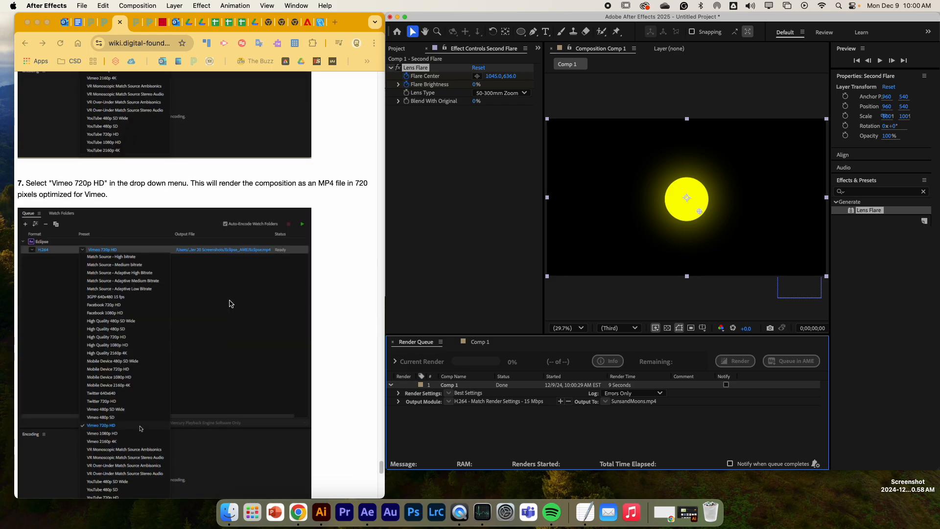
pyautogui.scroll(18, 206, 330)
pyautogui.scroll(-14, 206, 330)
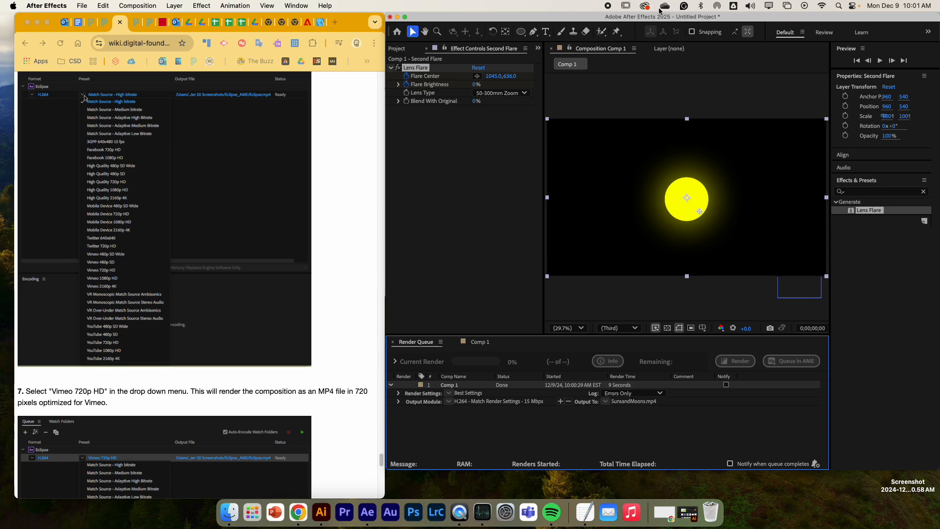
# Switch to Finder and open the "2024-12 Suns and Moon" folder inside the Digital Design folder.
pyautogui.click(230, 512)
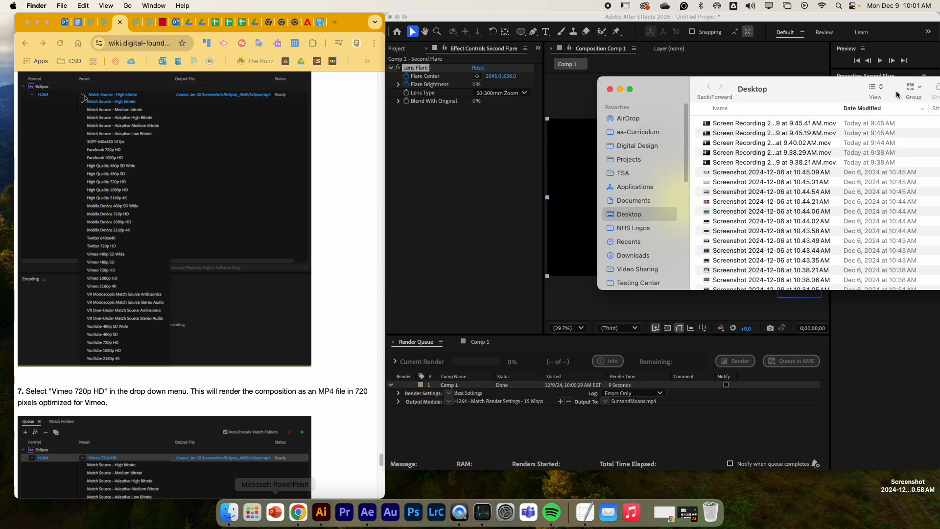
pyautogui.click(633, 146)
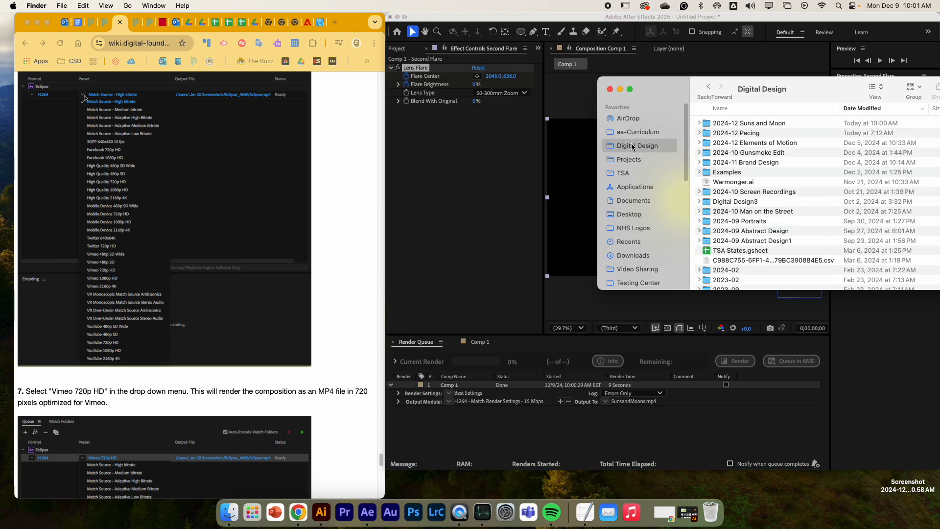
pyautogui.doubleClick(737, 125)
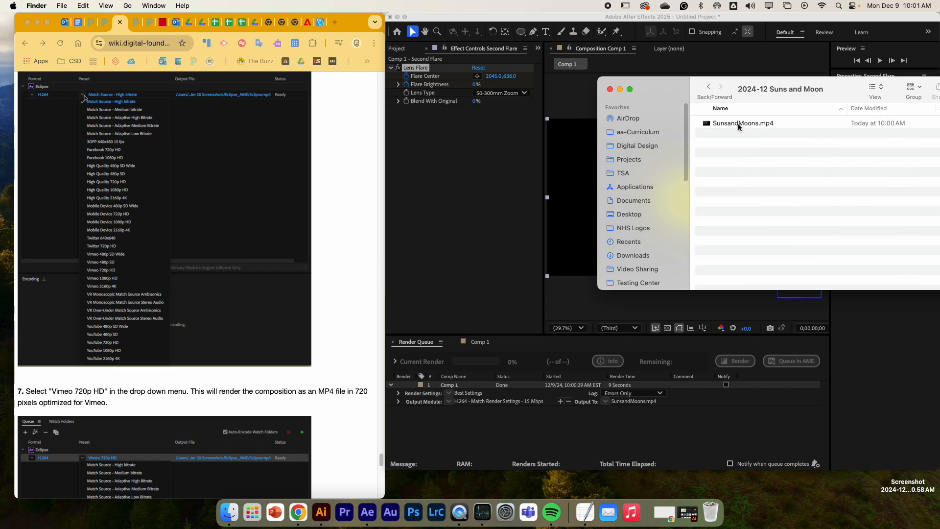
# Open the Google Drive sharing settings for SunsandMoons.mp4 and copy its share link.
pyautogui.click(739, 127)
pyautogui.rightClick(739, 127)
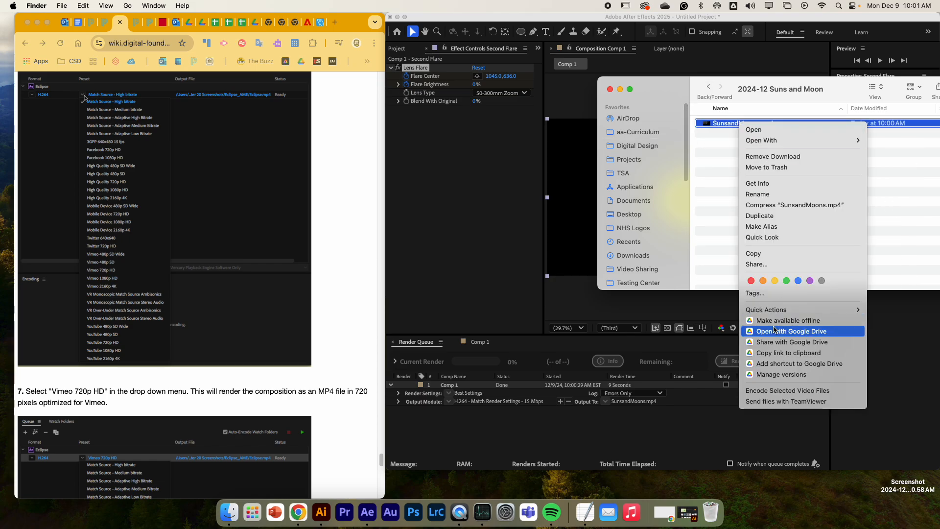
pyautogui.click(778, 342)
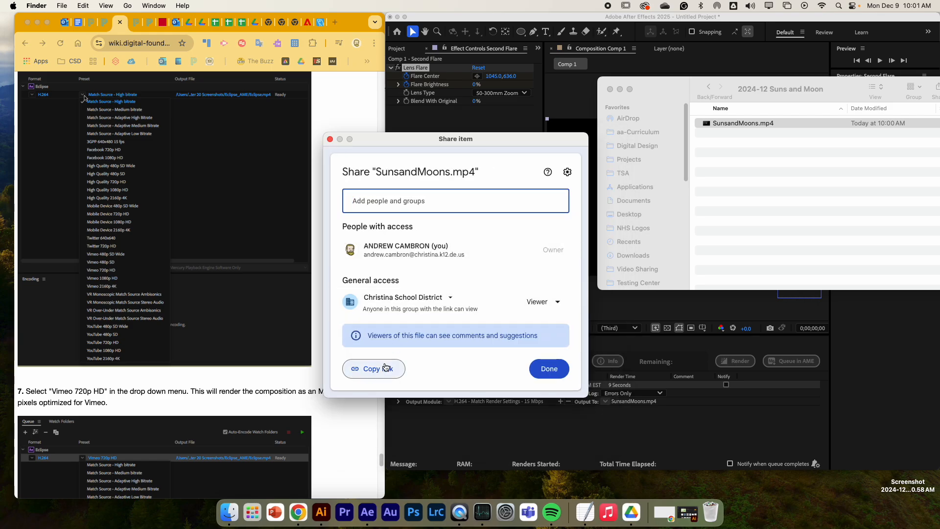
pyautogui.click(384, 367)
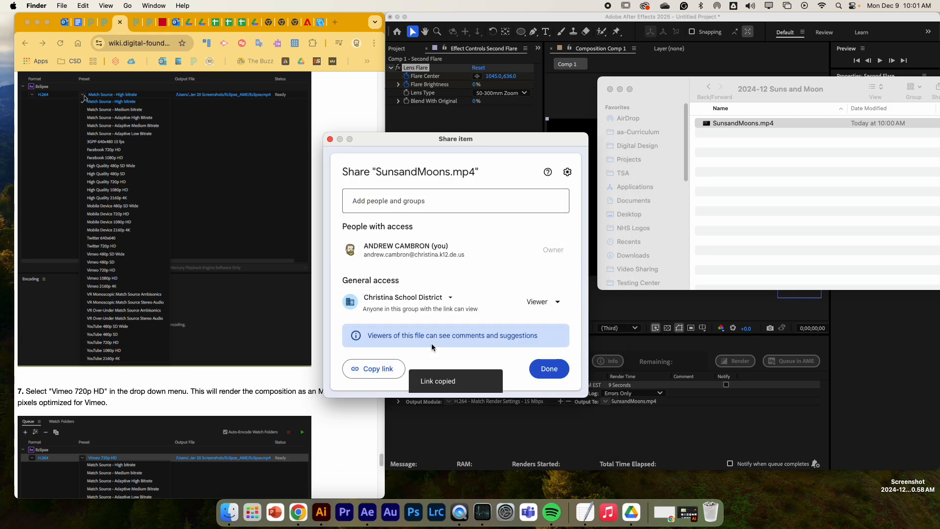